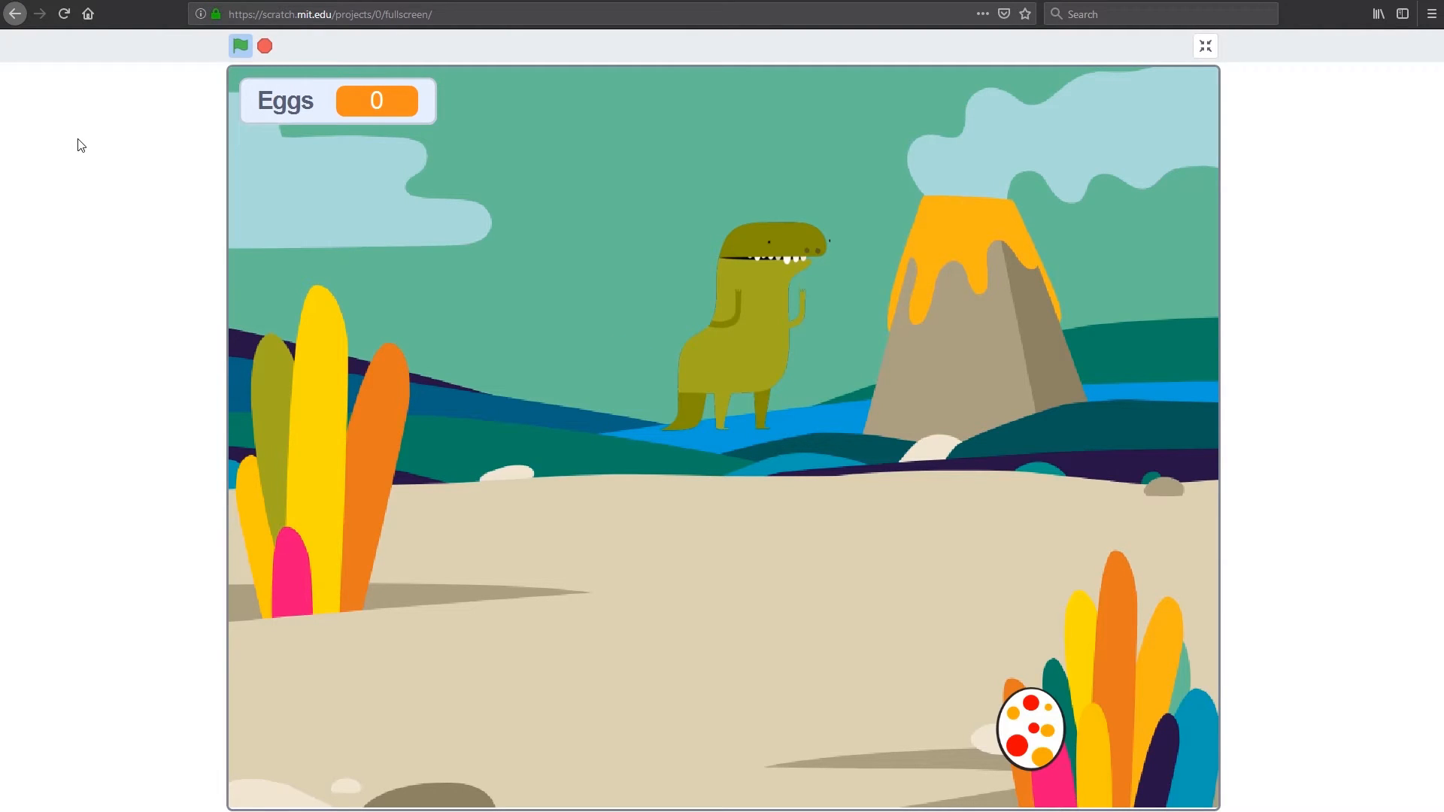
Steer the dinosaur with the arrow keys onto the eggs, raising the Eggs score to 2.
key("Right")
key("Right")
key("Down")
key("Down")
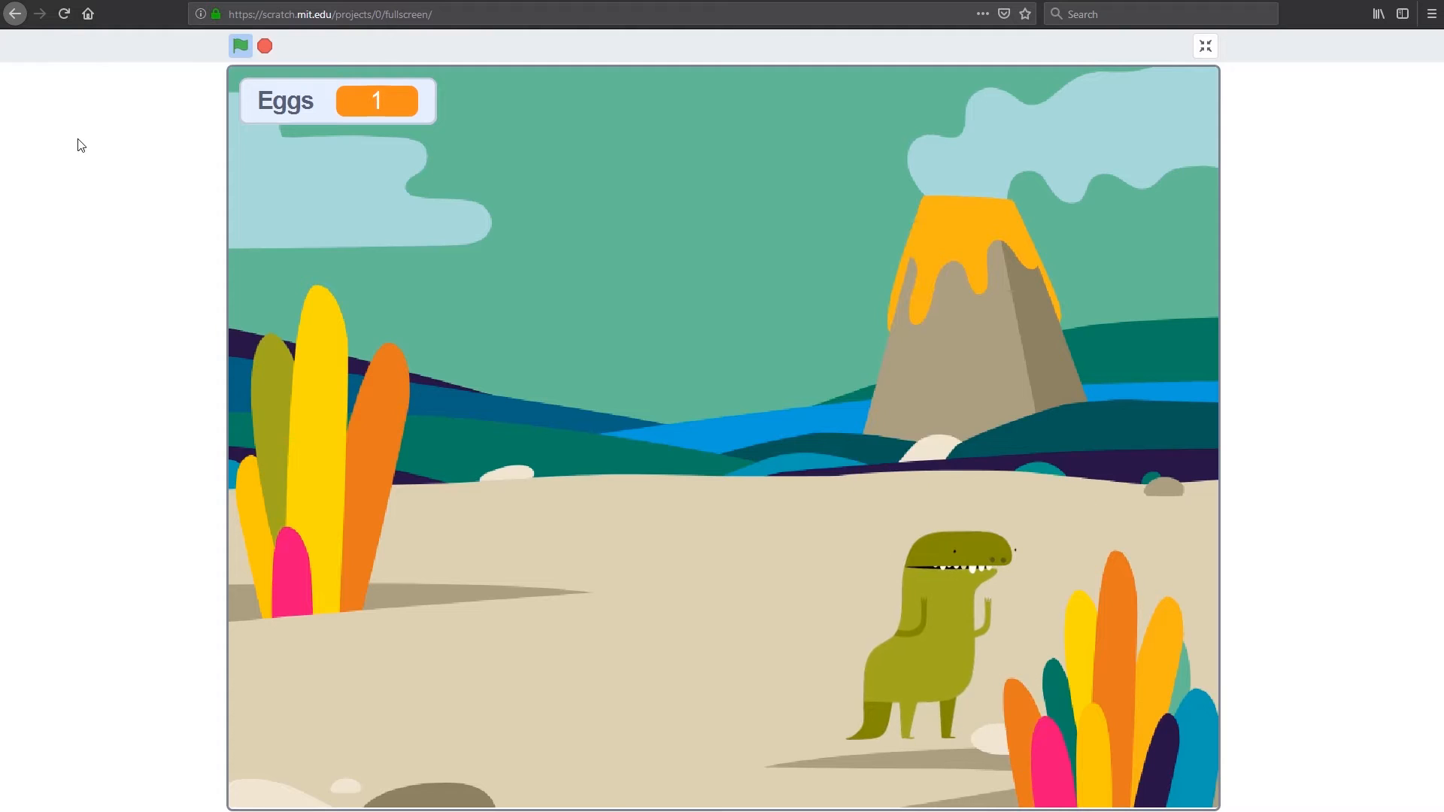
key("Left")
key("Up")
key("Up")
key("Up")
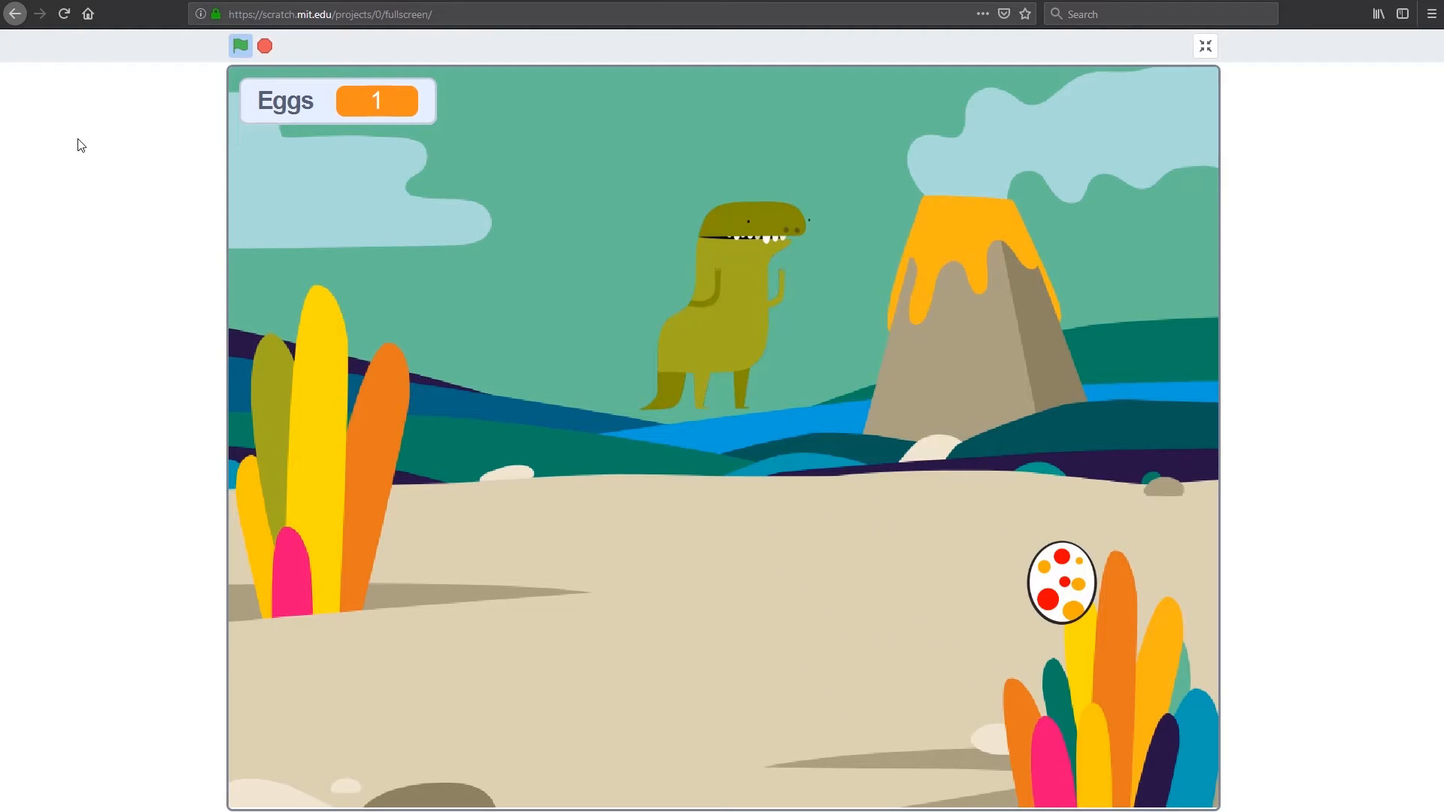
key("Right")
key("Right")
key("Down")
key("Down")
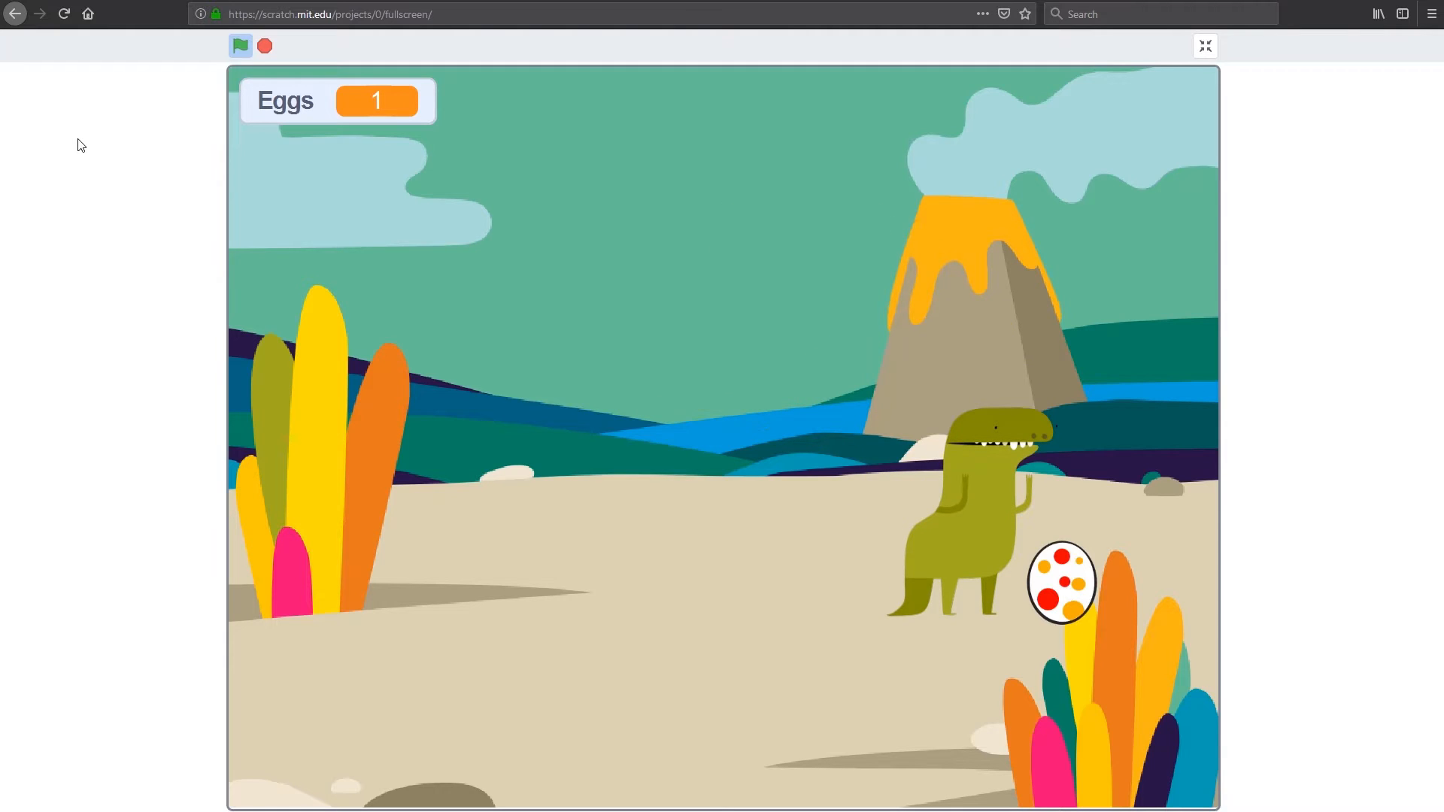
key("Left")
key("Left")
key("Up")
key("Up")
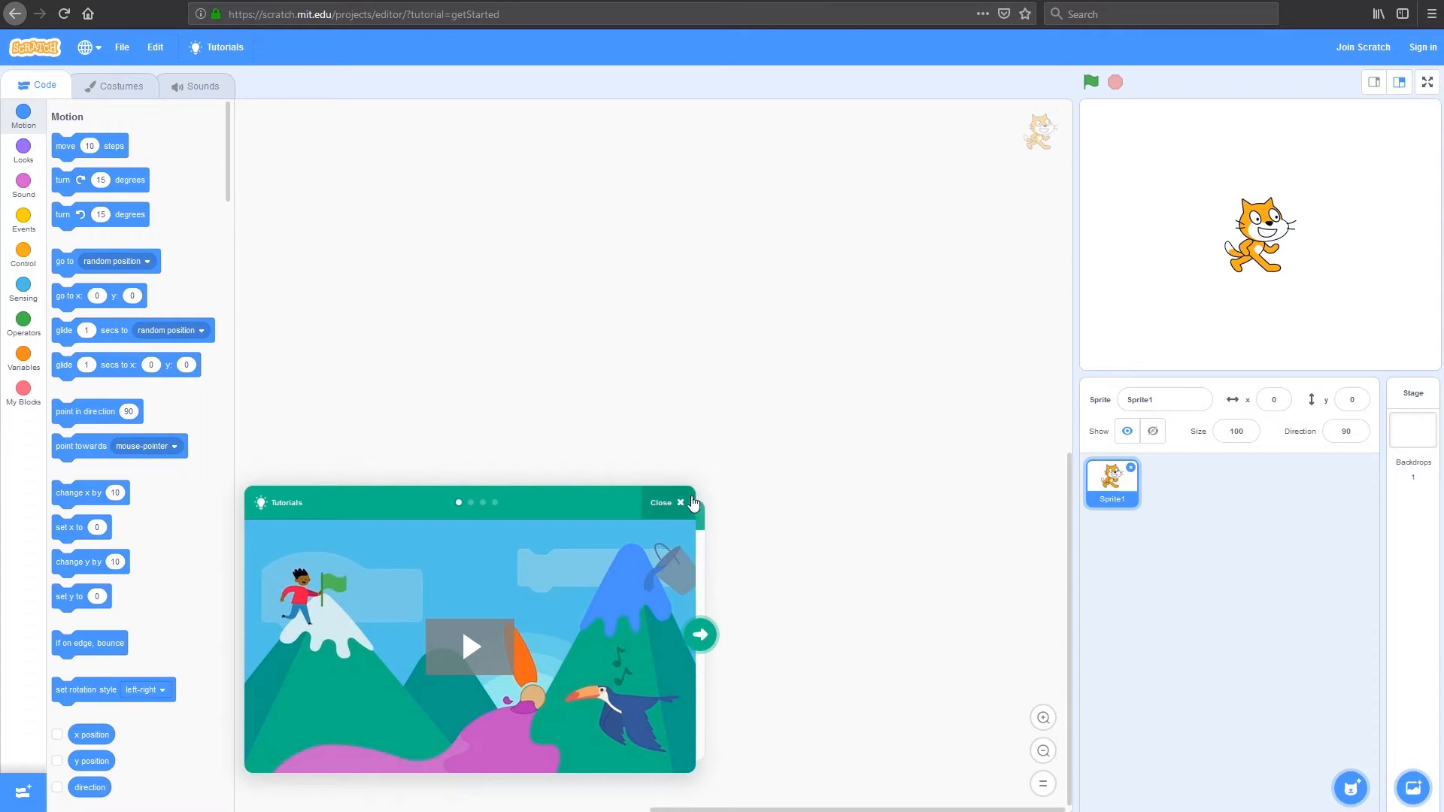
Dismiss the getting-started tutorial card.
left_click(684, 502)
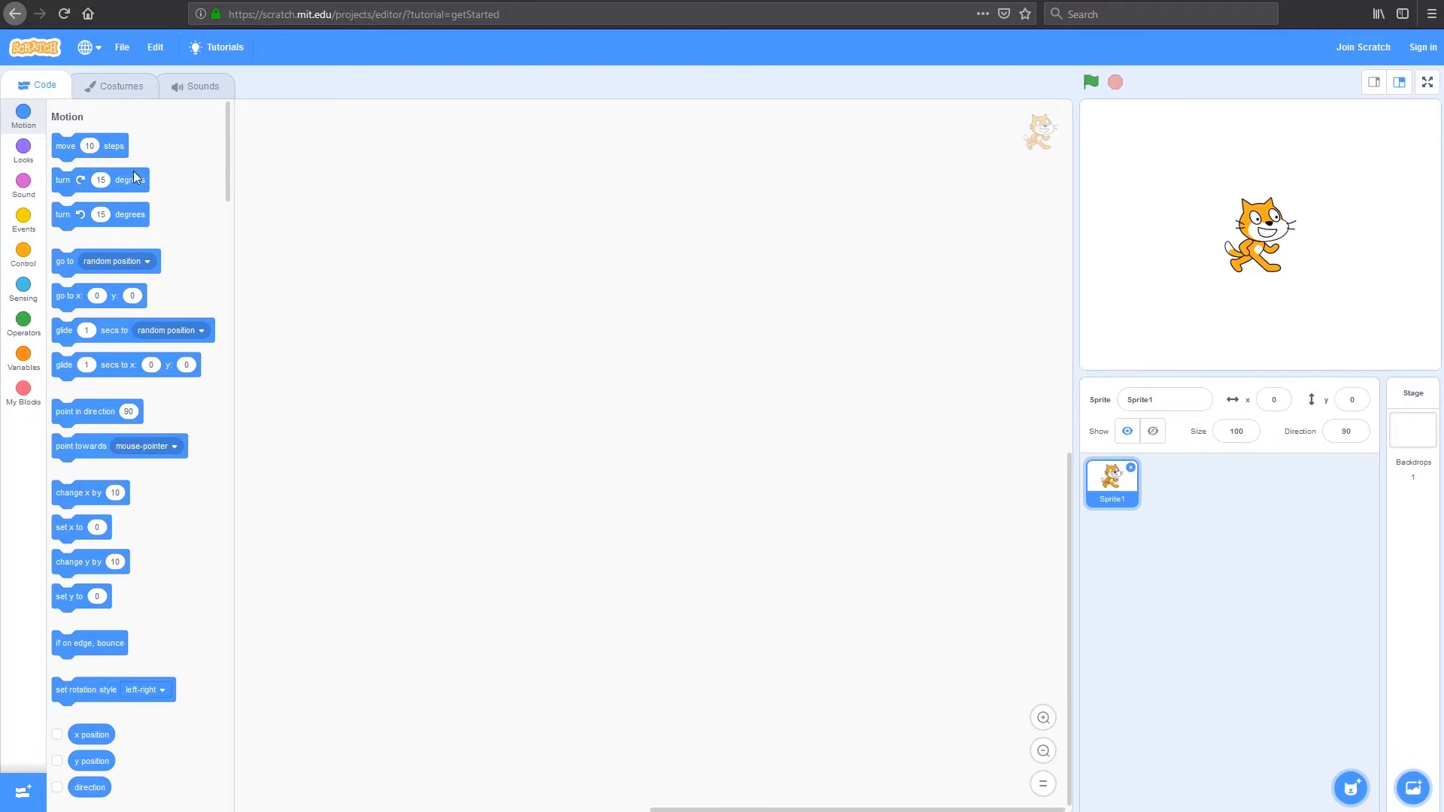
left_click(101, 47)
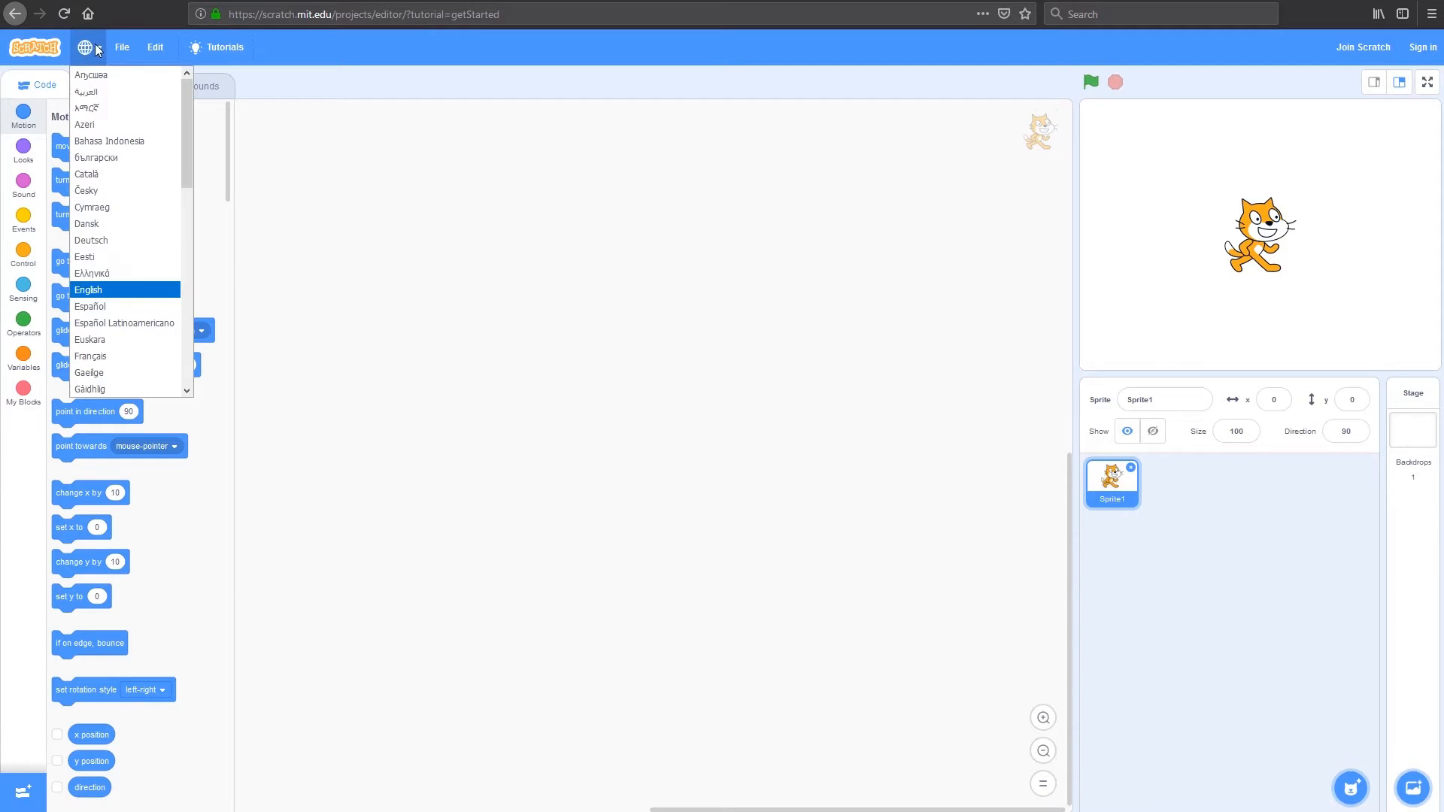
left_click(122, 47)
left_click(156, 48)
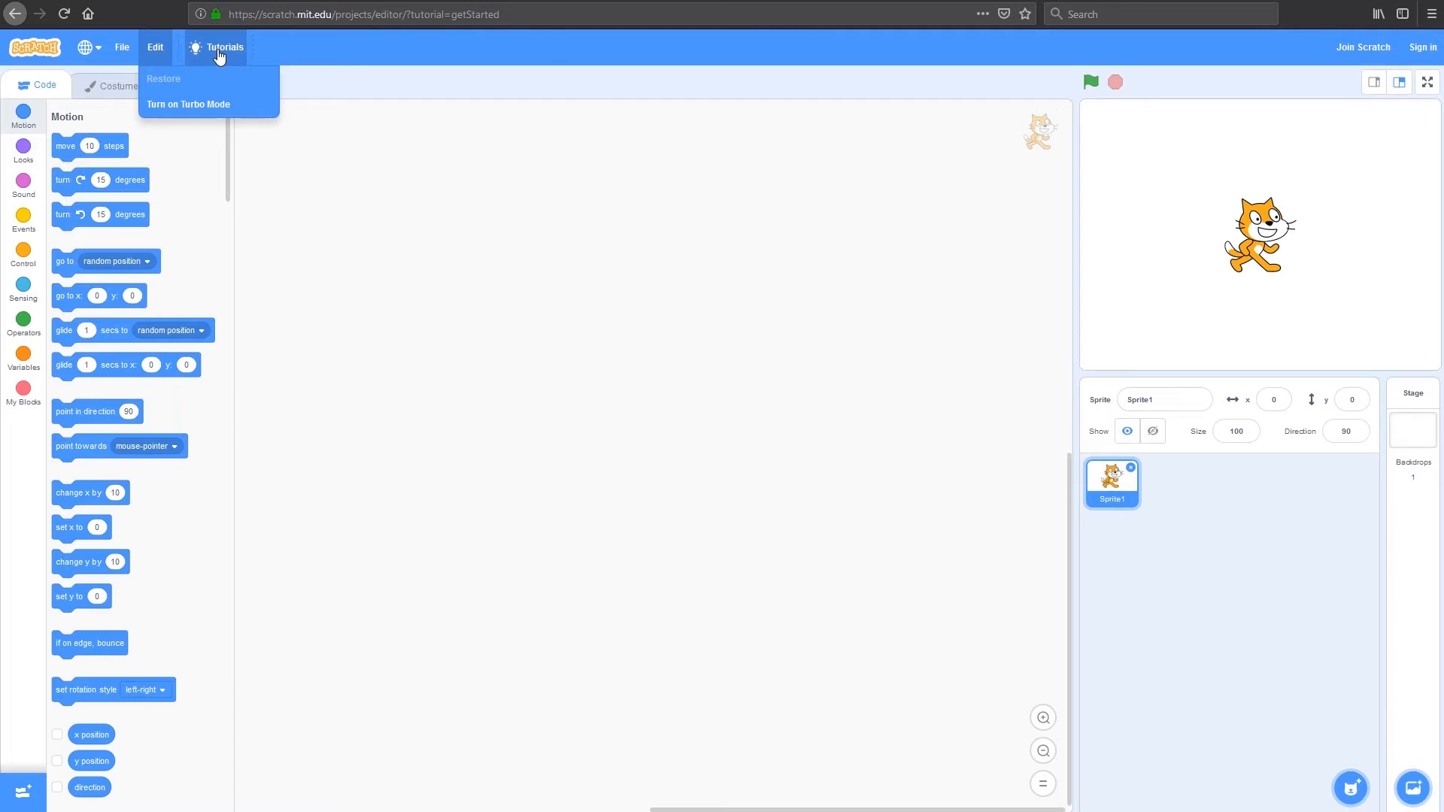
left_click(220, 50)
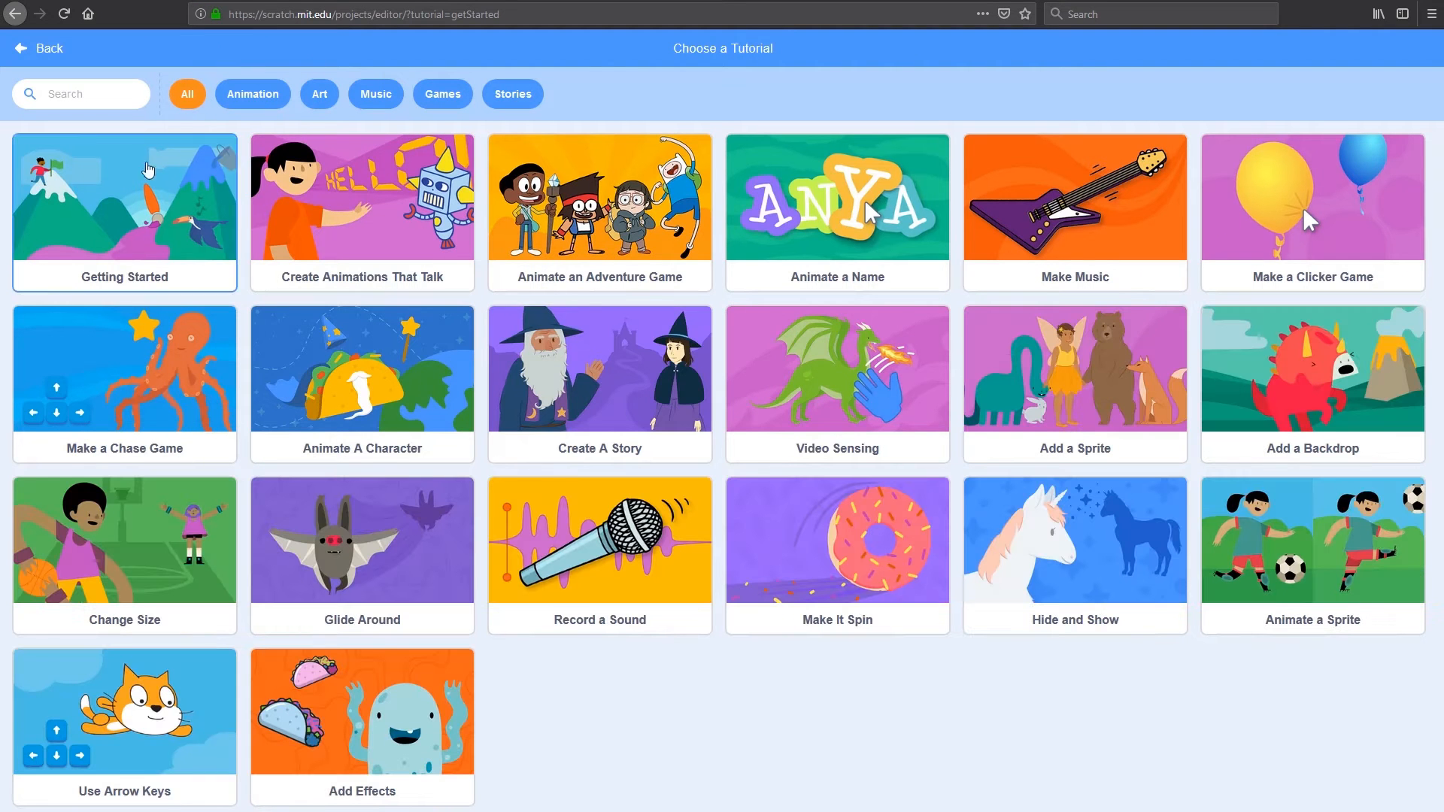
left_click(40, 49)
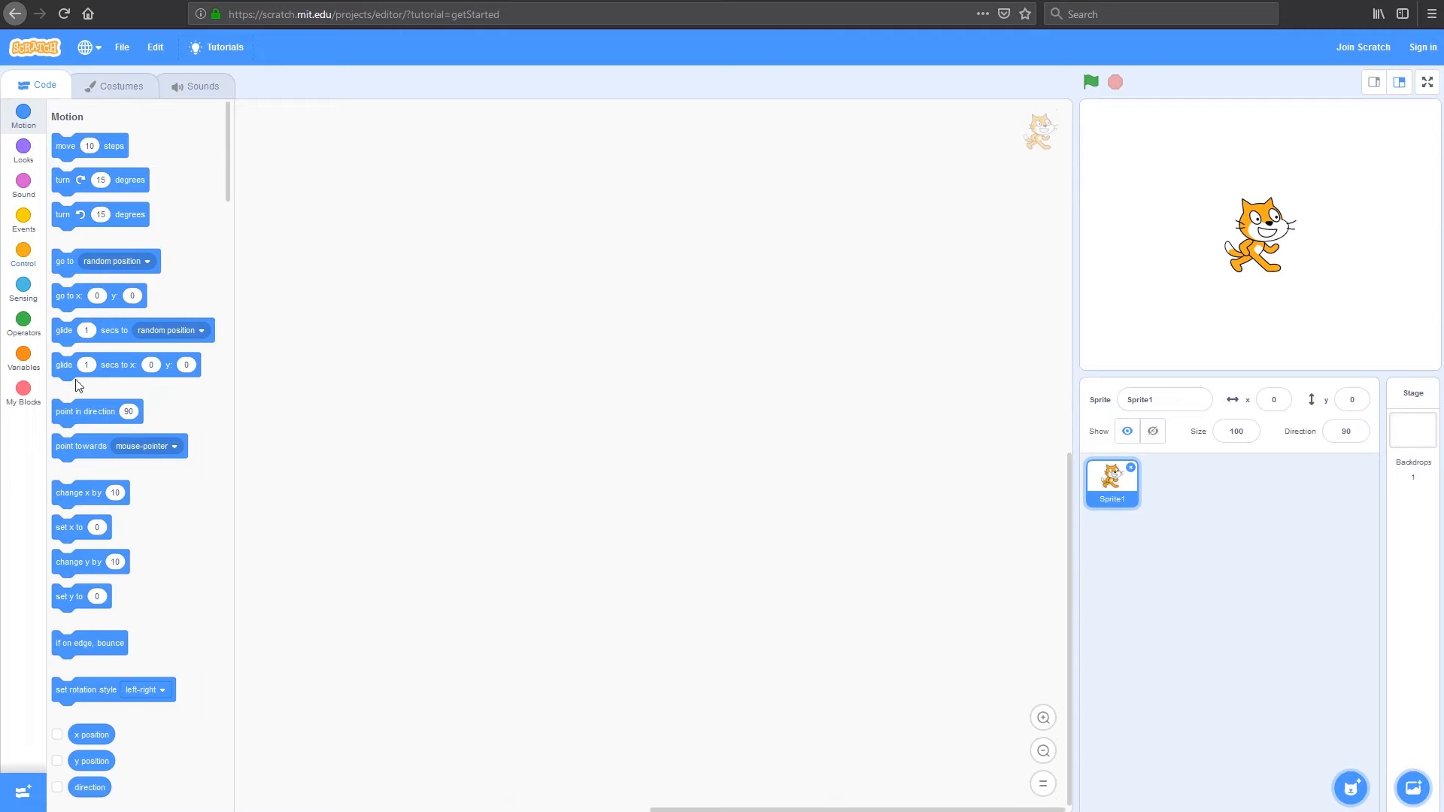
scroll(83, 363, "down", 3)
scroll(113, 327, "down", 3)
scroll(130, 301, "down", 3)
scroll(127, 302, "down", 3)
scroll(127, 339, "down", 3)
scroll(127, 347, "down", 3)
scroll(131, 353, "down", 3)
scroll(128, 354, "down", 3)
scroll(129, 355, "down", 3)
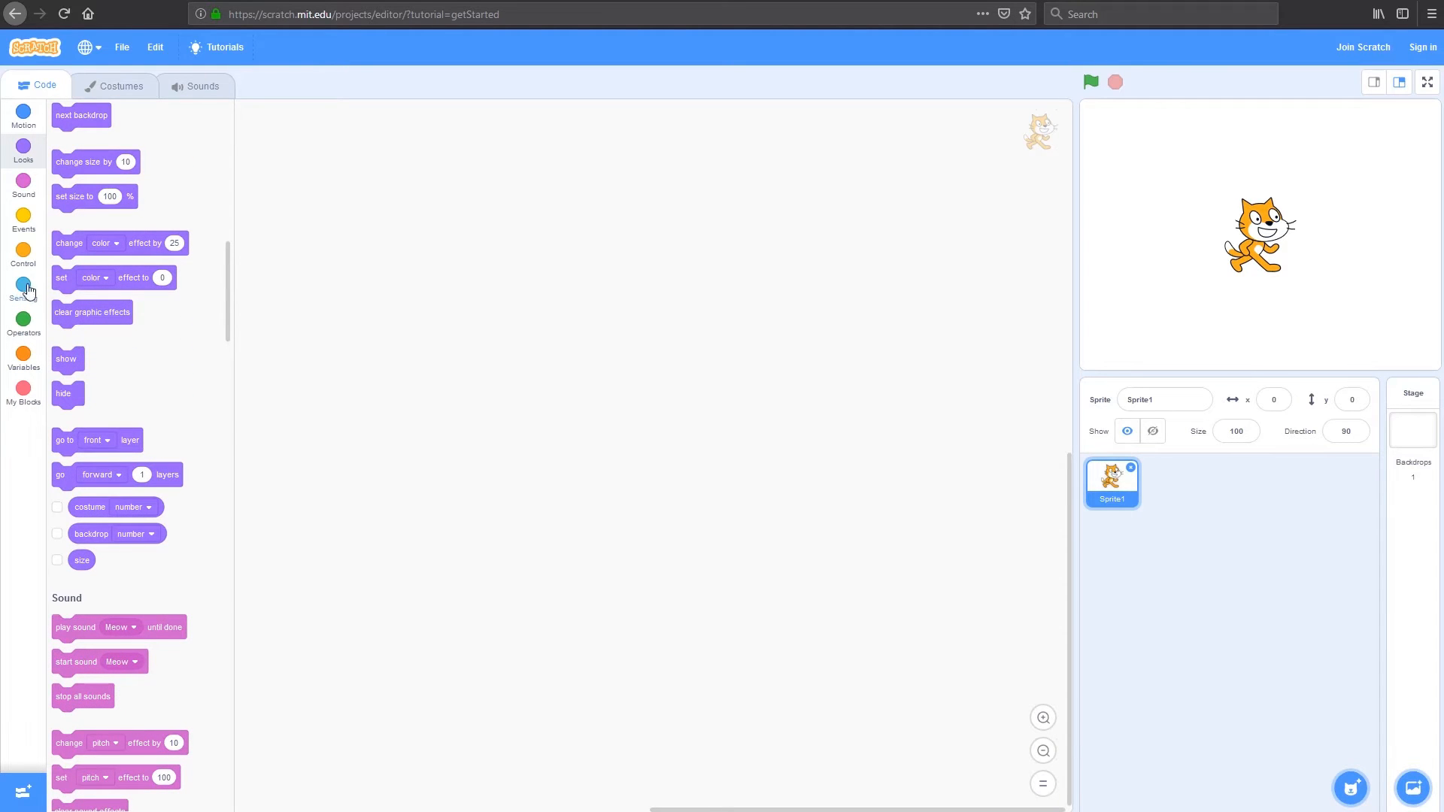
left_click(23, 359)
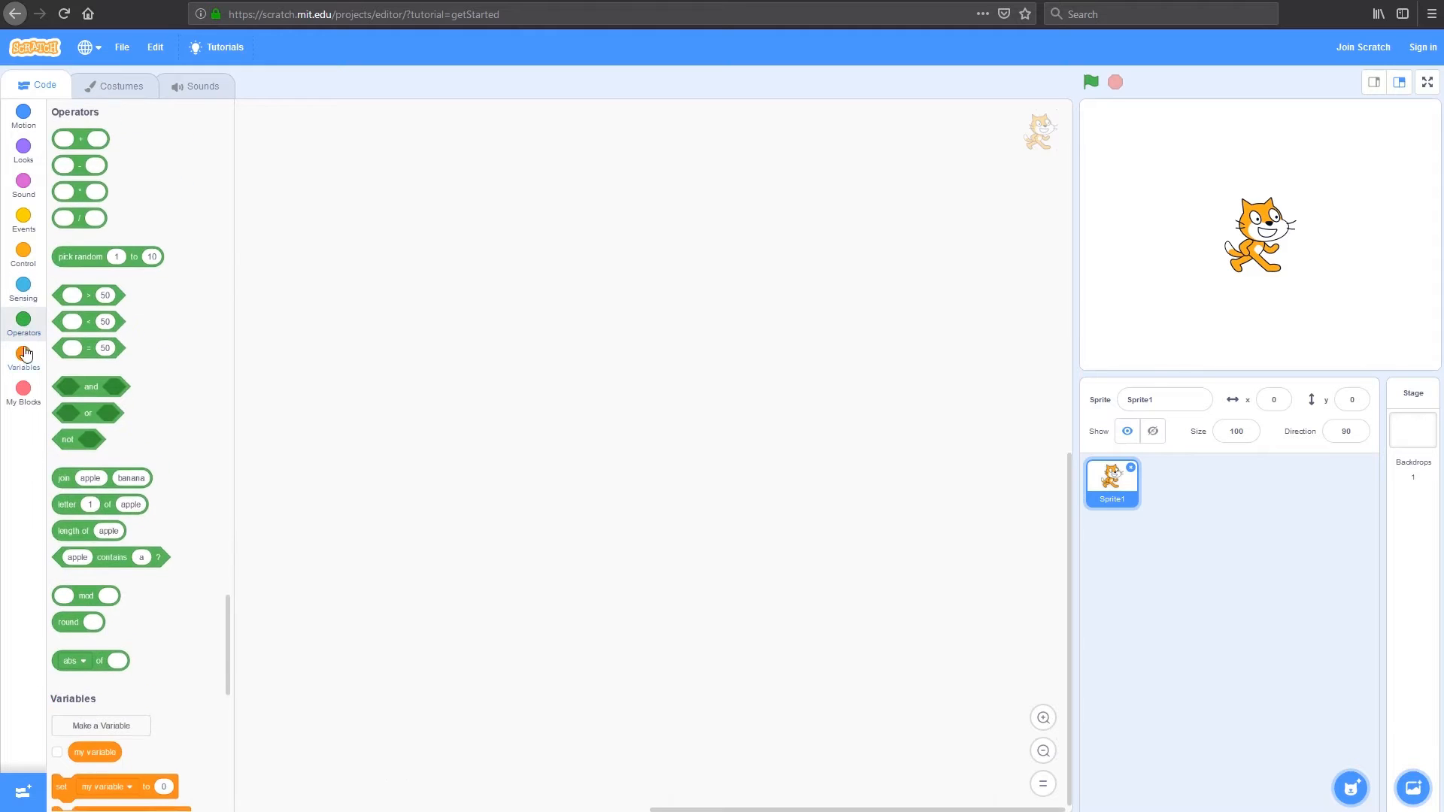
left_click(23, 215)
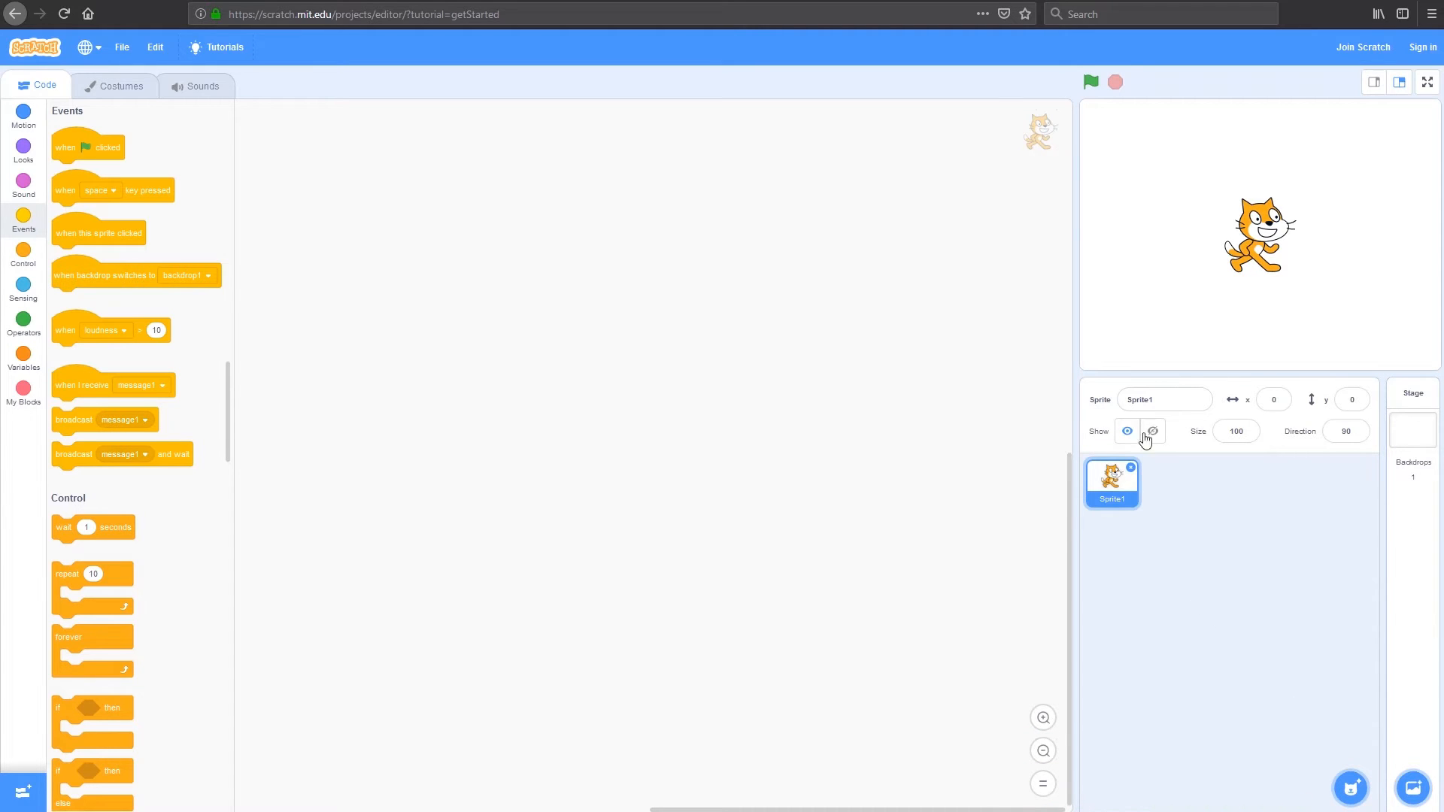
left_click(1169, 401)
left_click(730, 396)
Add the Jurassic backdrop from the library to the stage.
left_click(1414, 439)
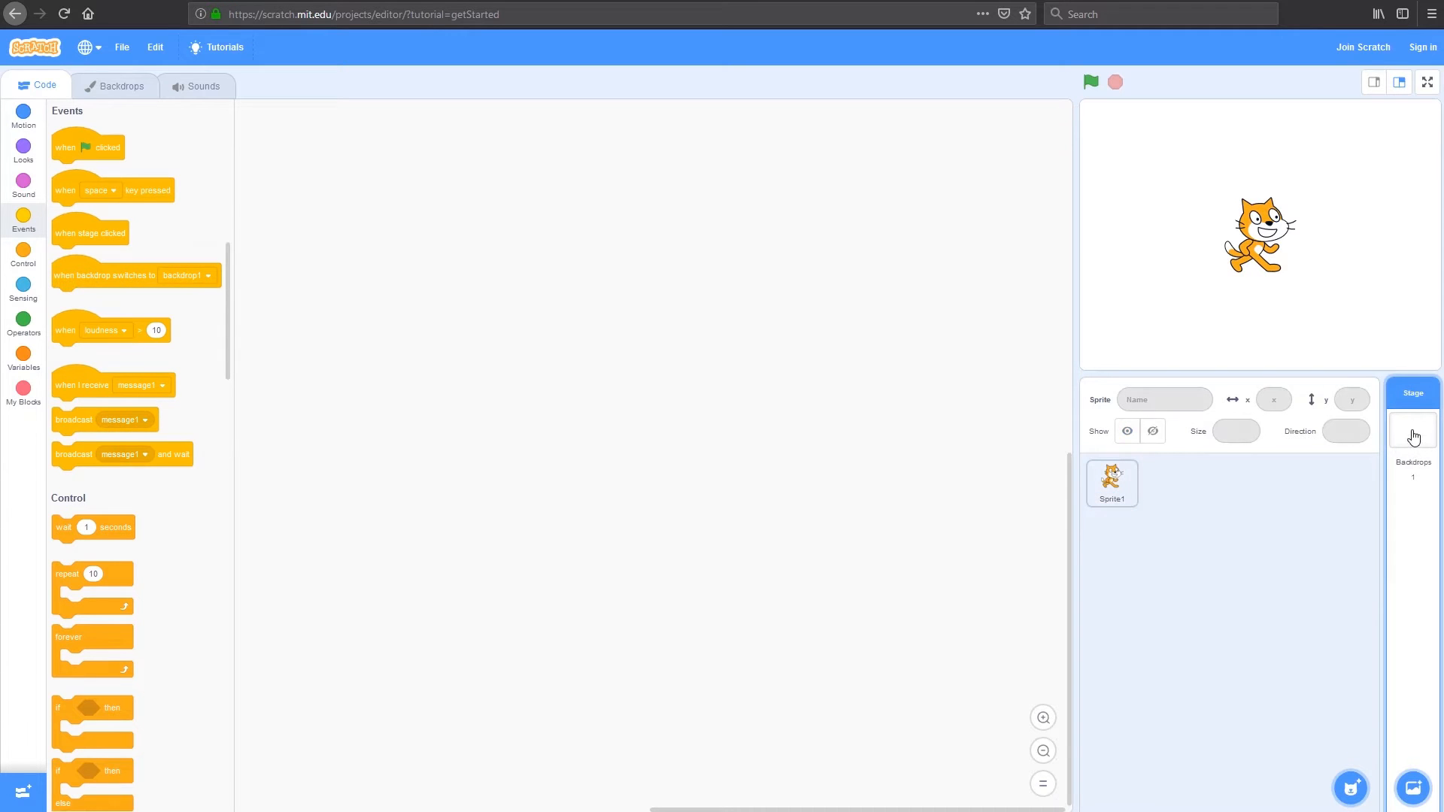
left_click(121, 85)
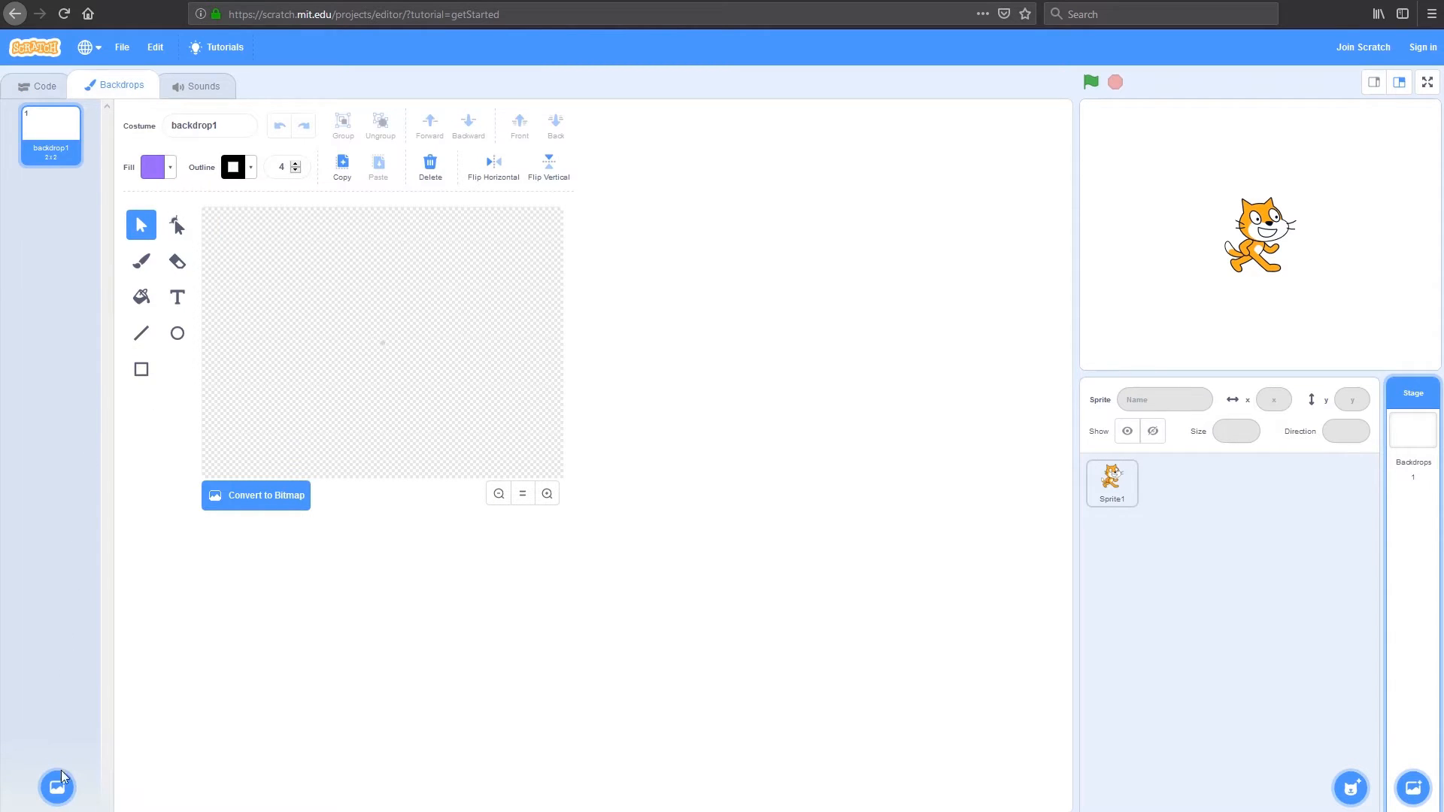
mouse_move(56, 787)
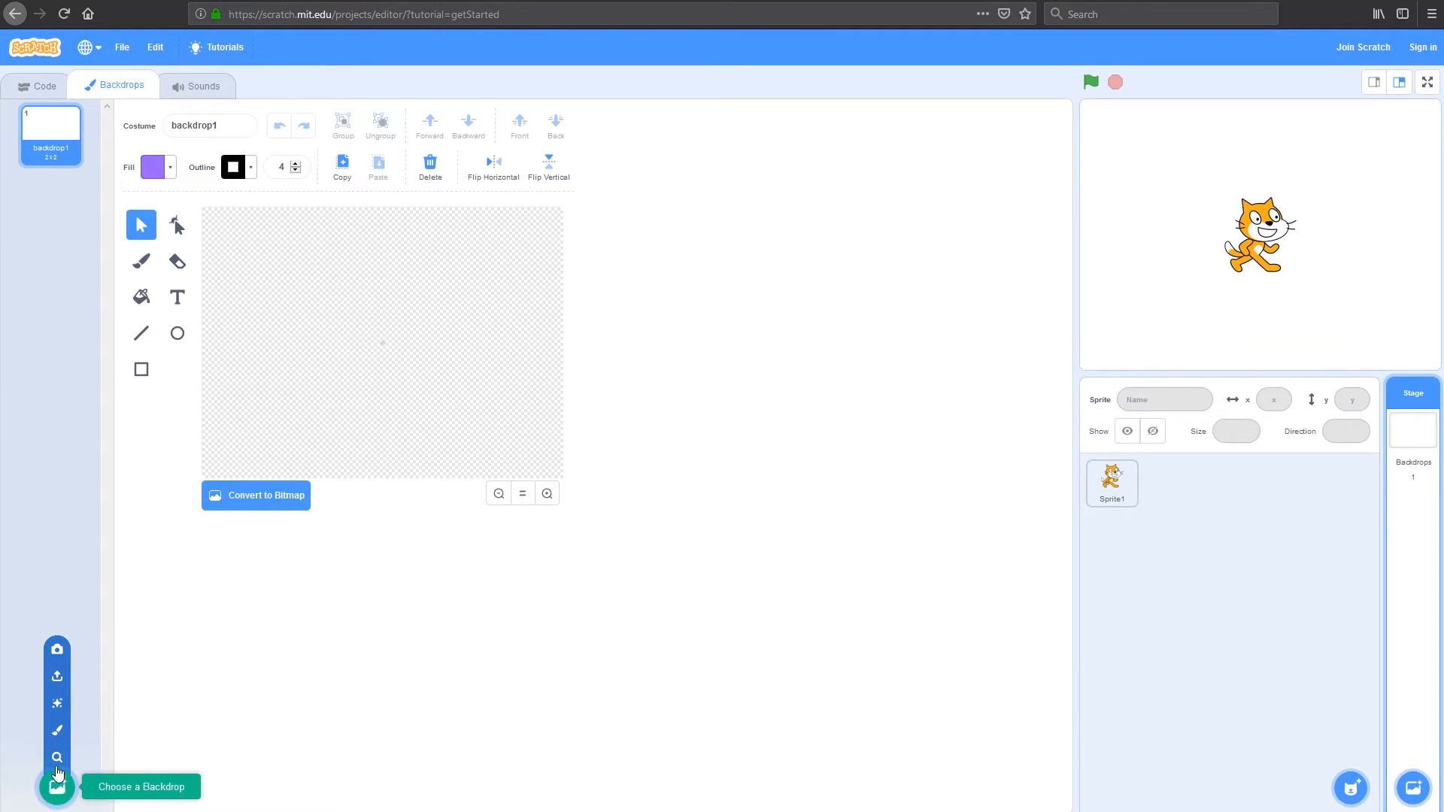
left_click(57, 758)
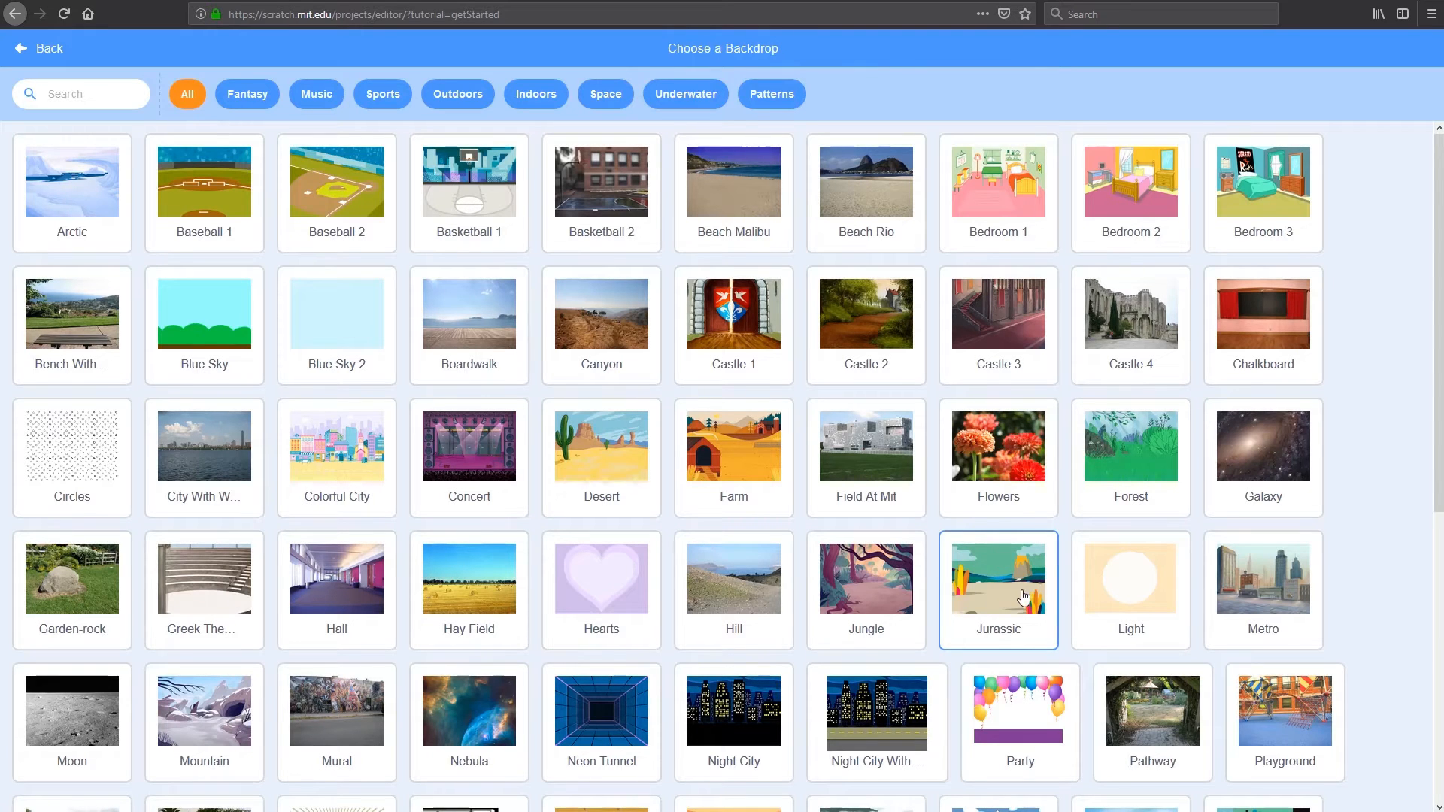
left_click(996, 598)
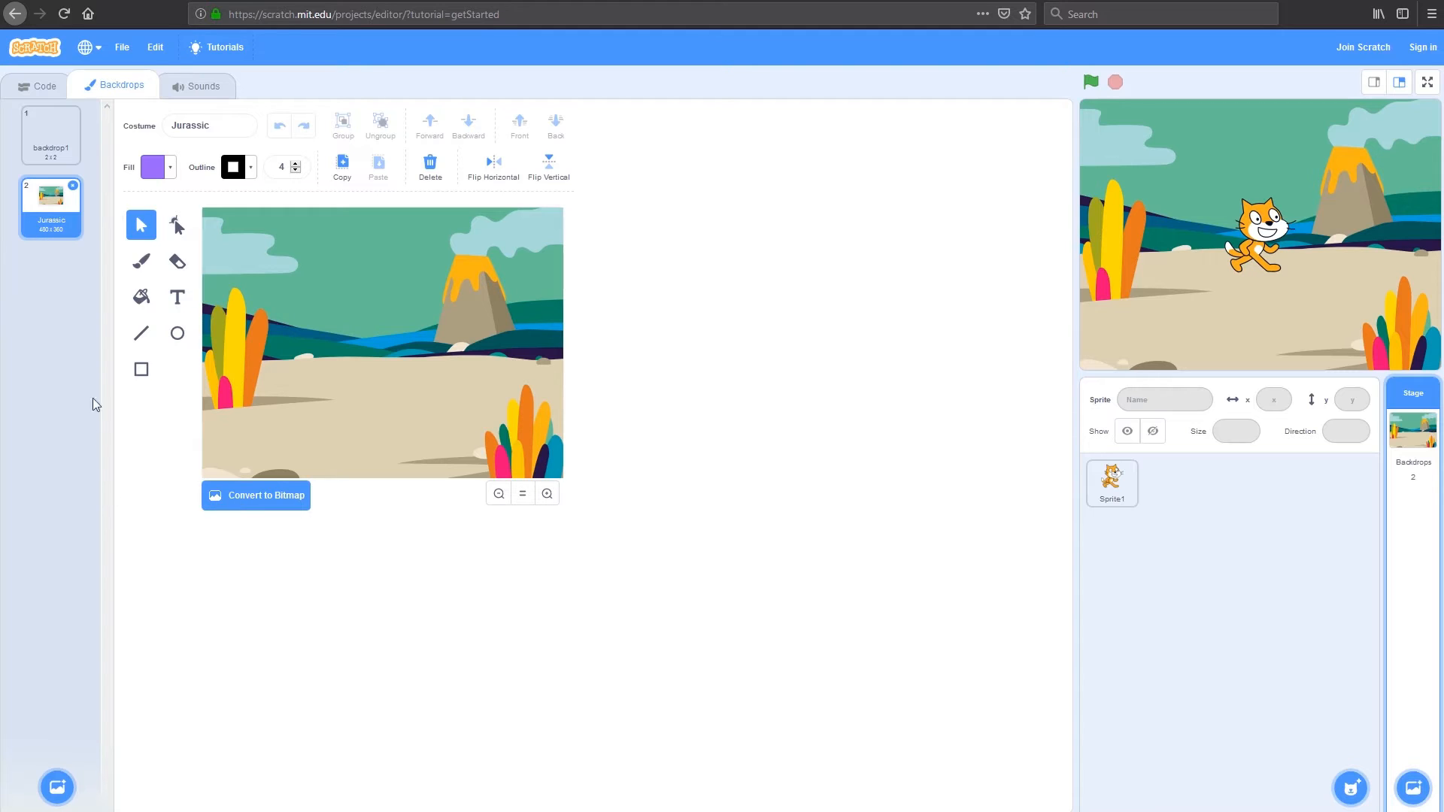
Delete the blank backdrop1 and return to the code blocks.
left_click(50, 137)
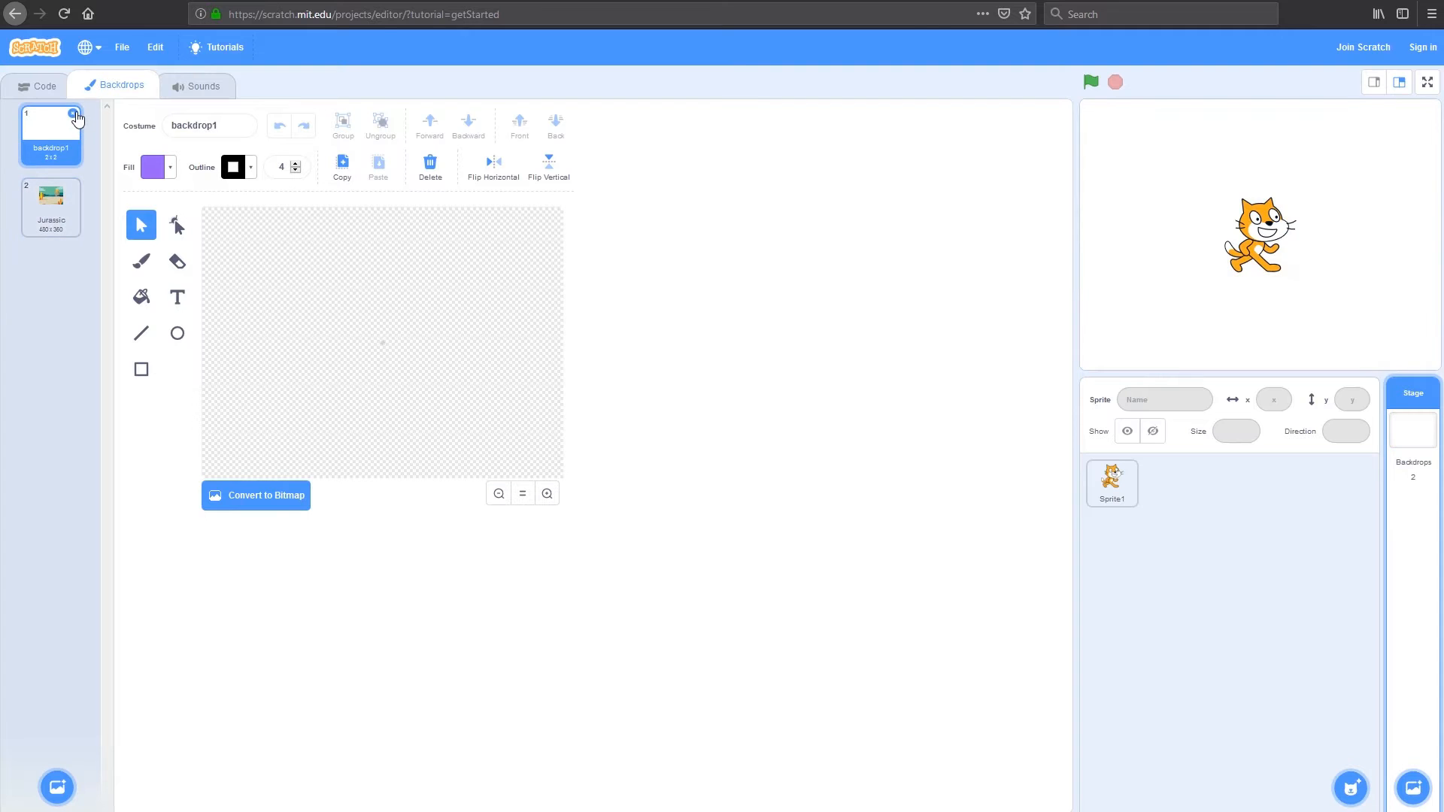
left_click(72, 112)
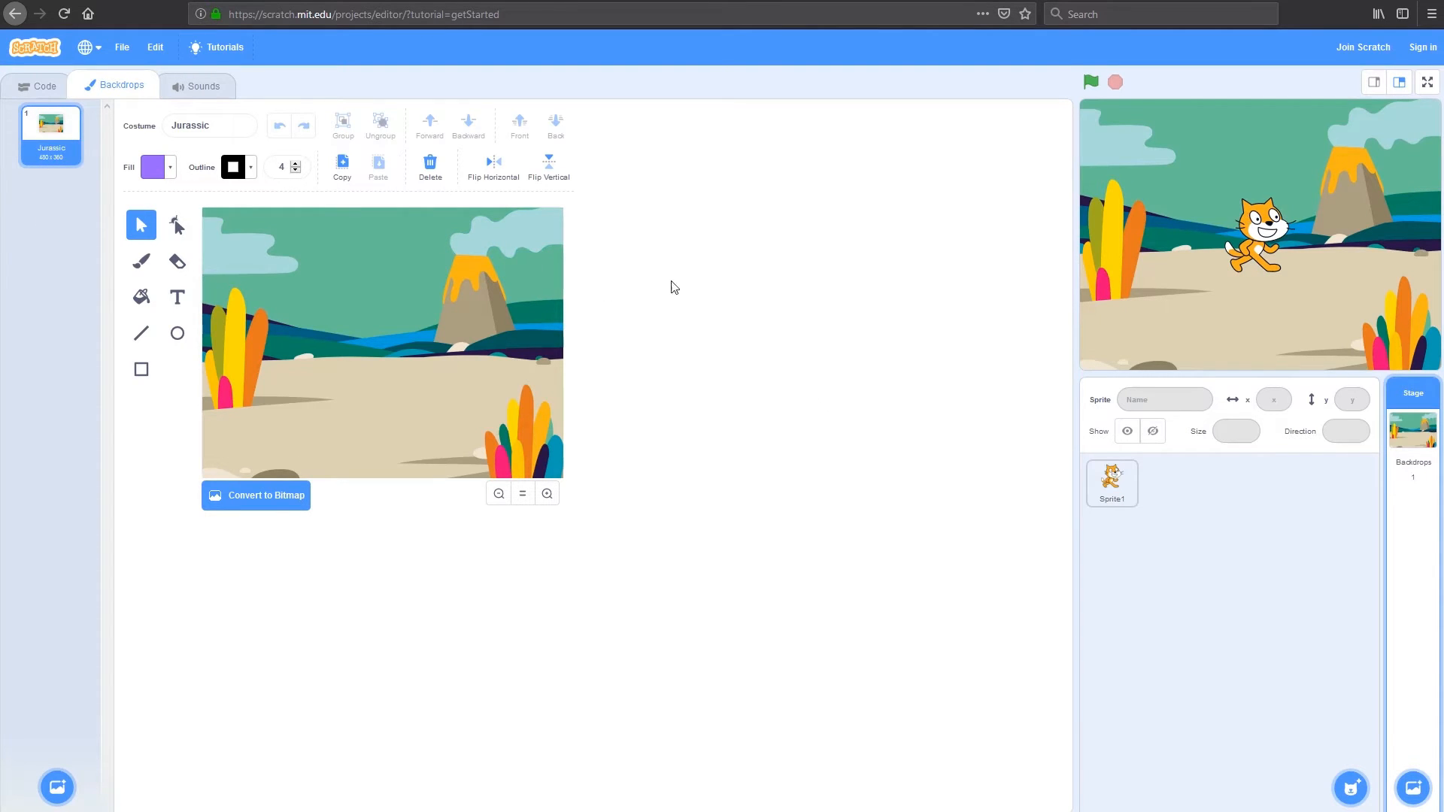
left_click(43, 86)
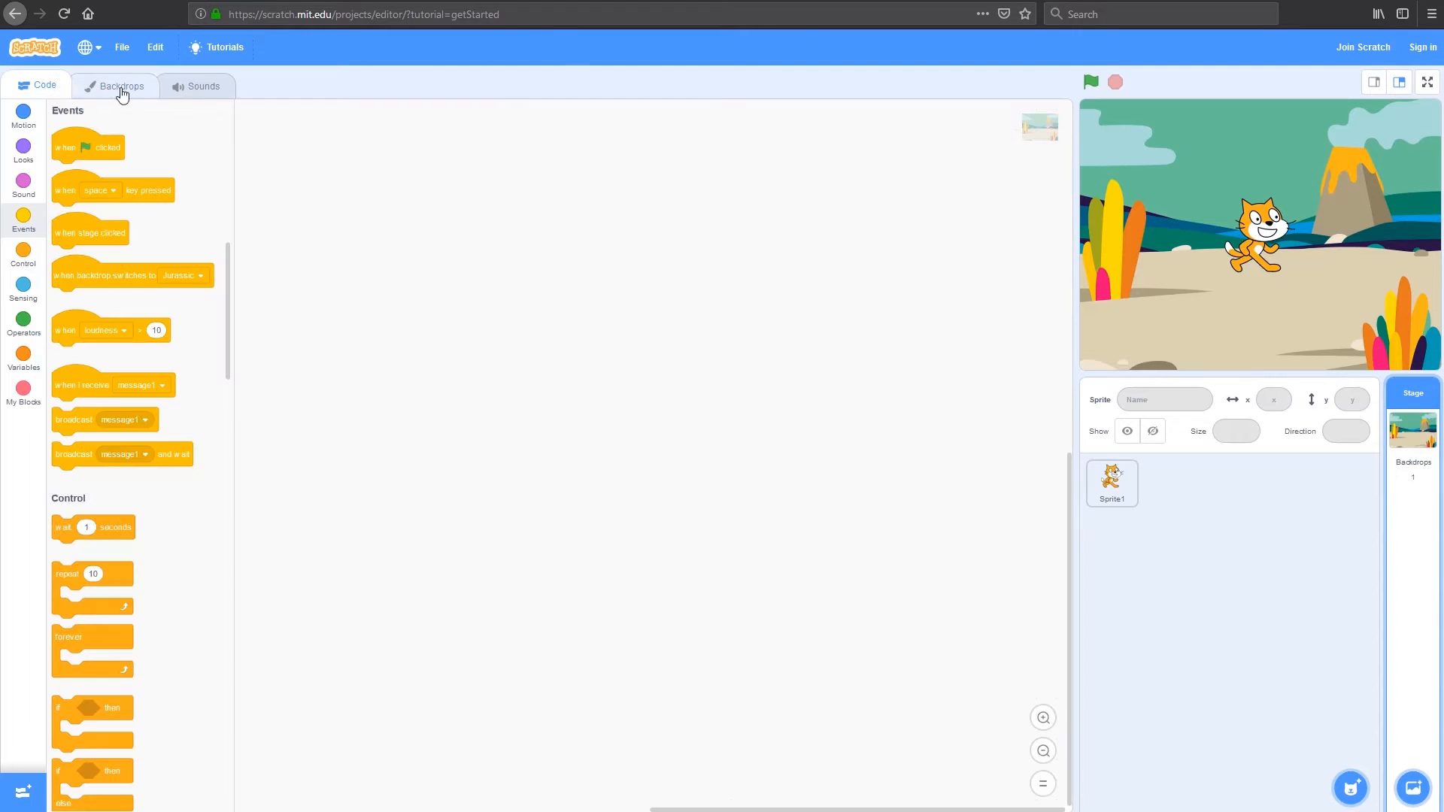
Delete the cat sprite and add Dinosaur4 from the sprite library.
left_click(1113, 483)
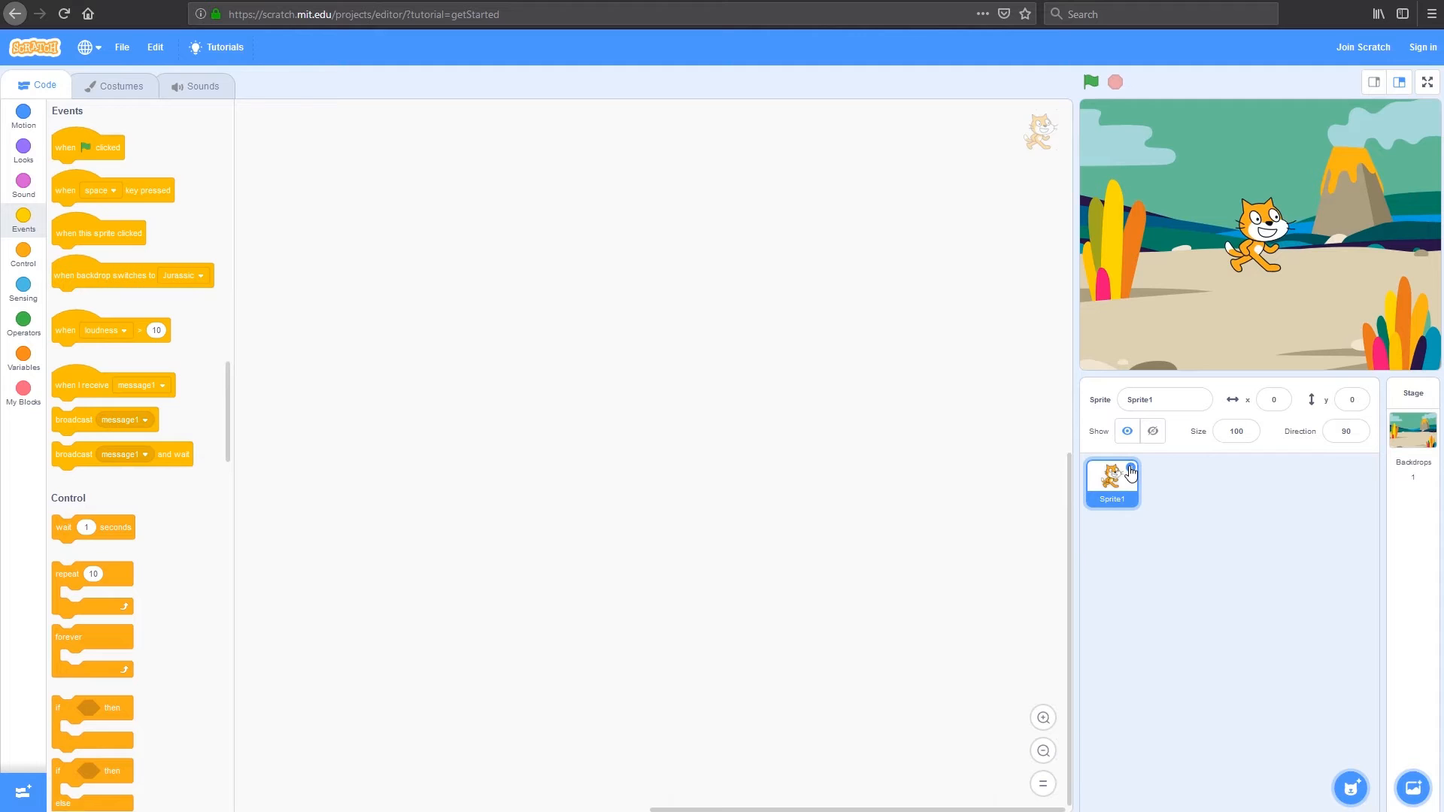
left_click(1132, 474)
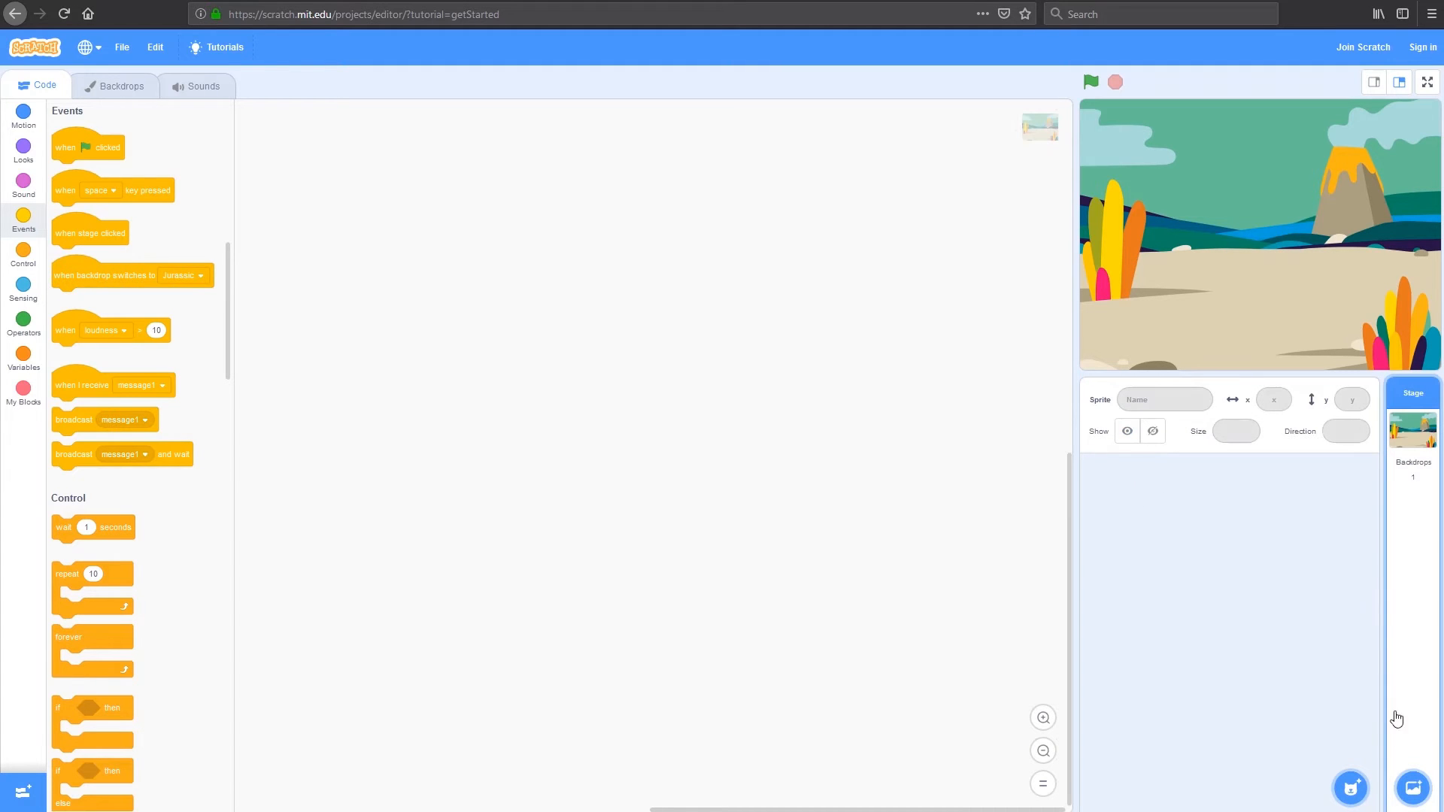
mouse_move(1350, 788)
left_click(1352, 758)
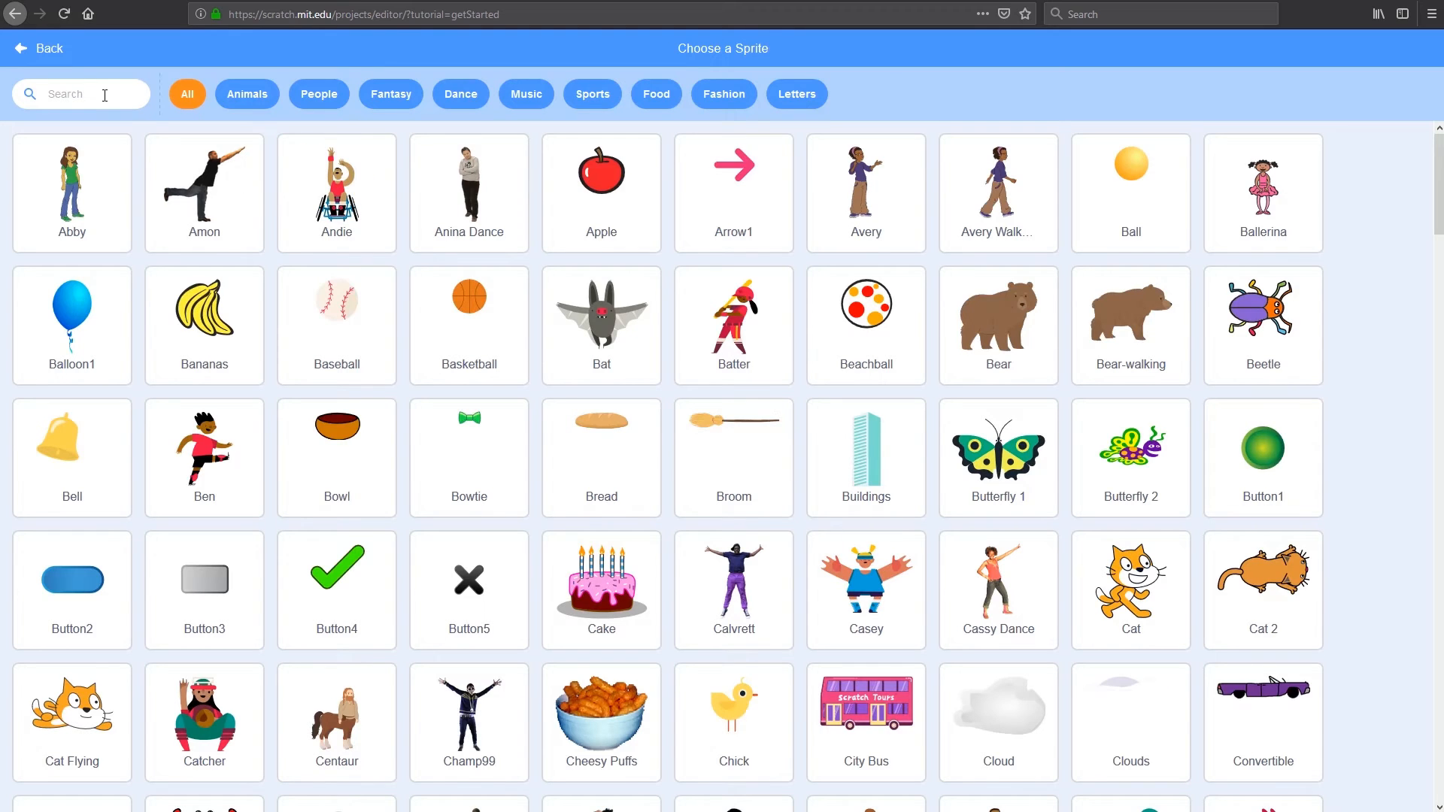
type("dinor")
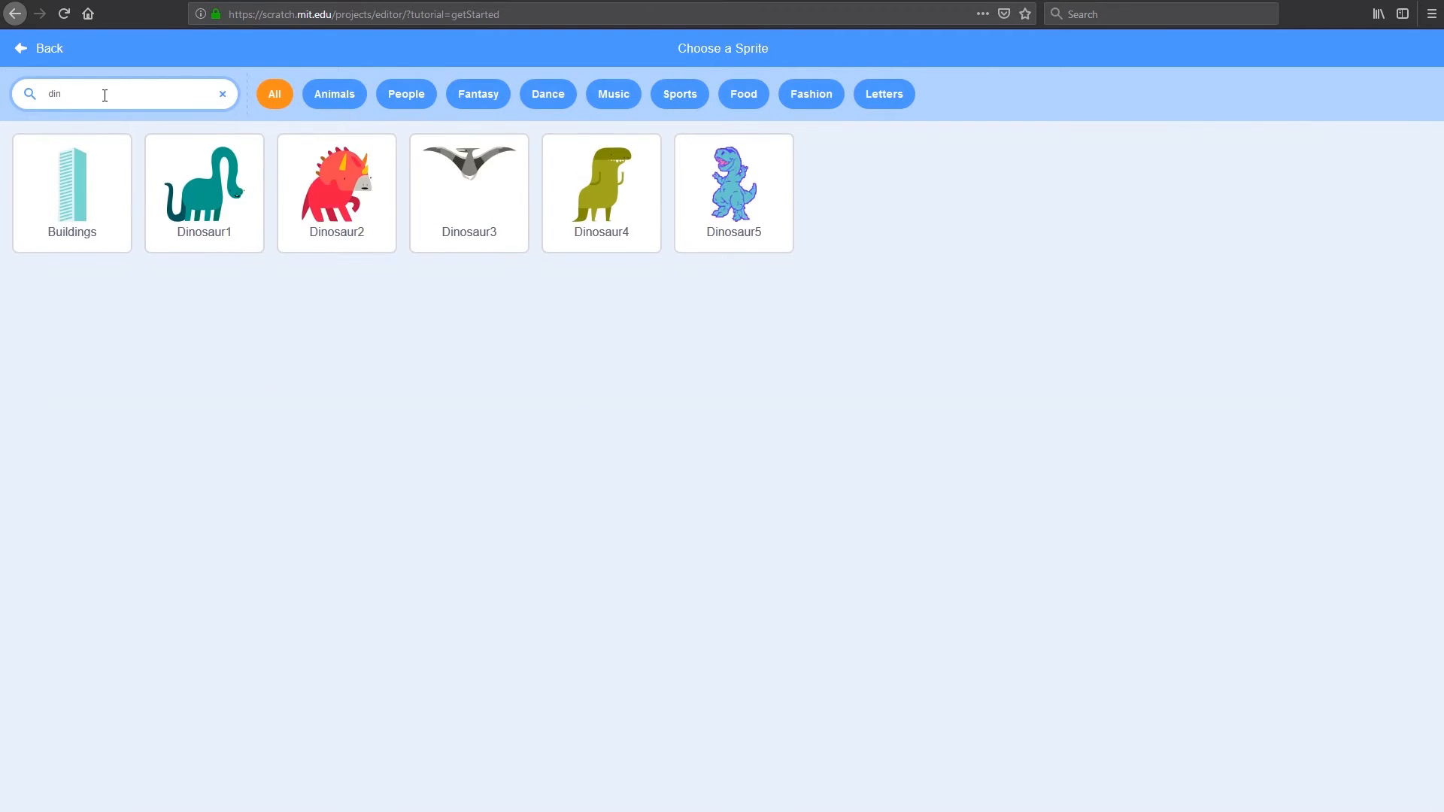
key("BackSpace")
type("s")
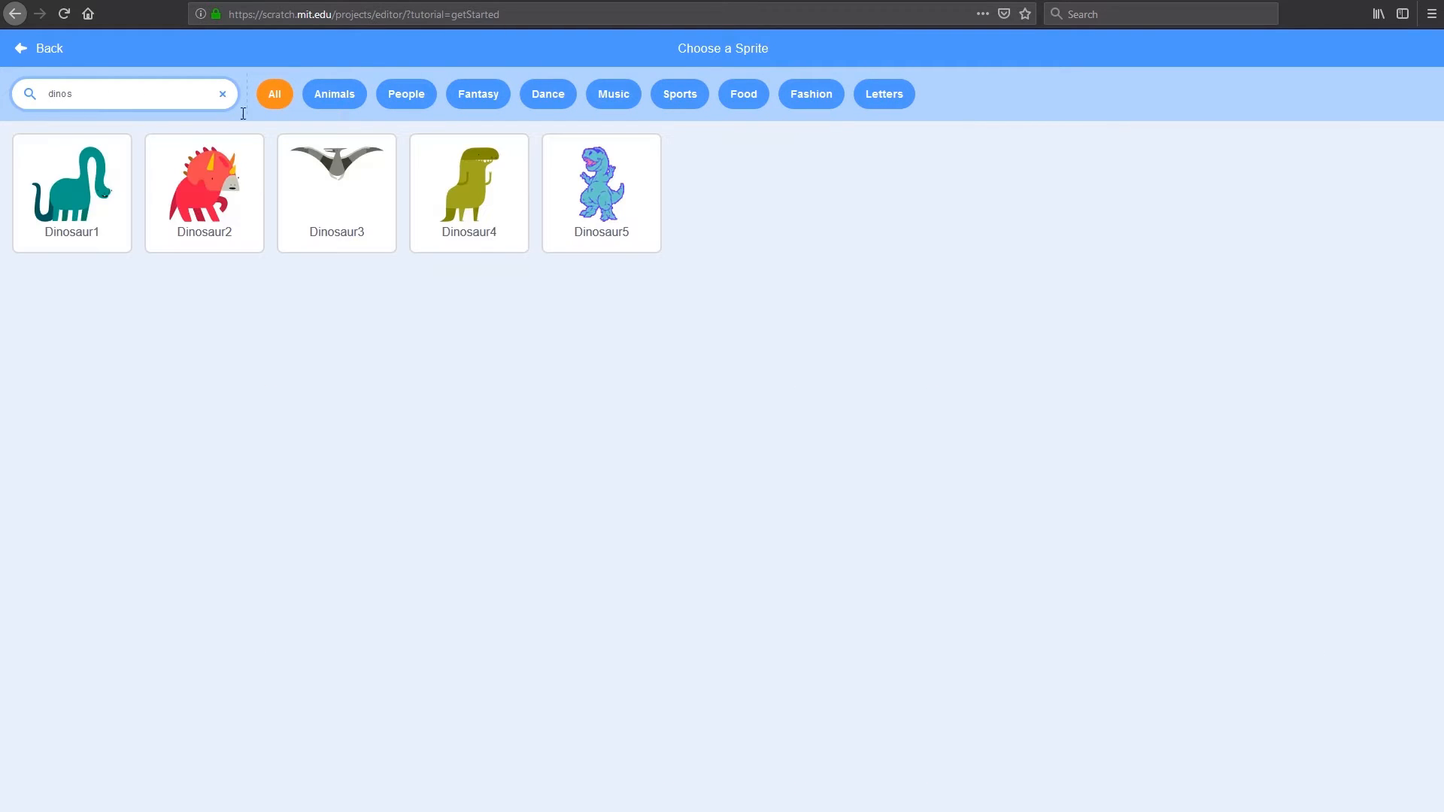
left_click(469, 192)
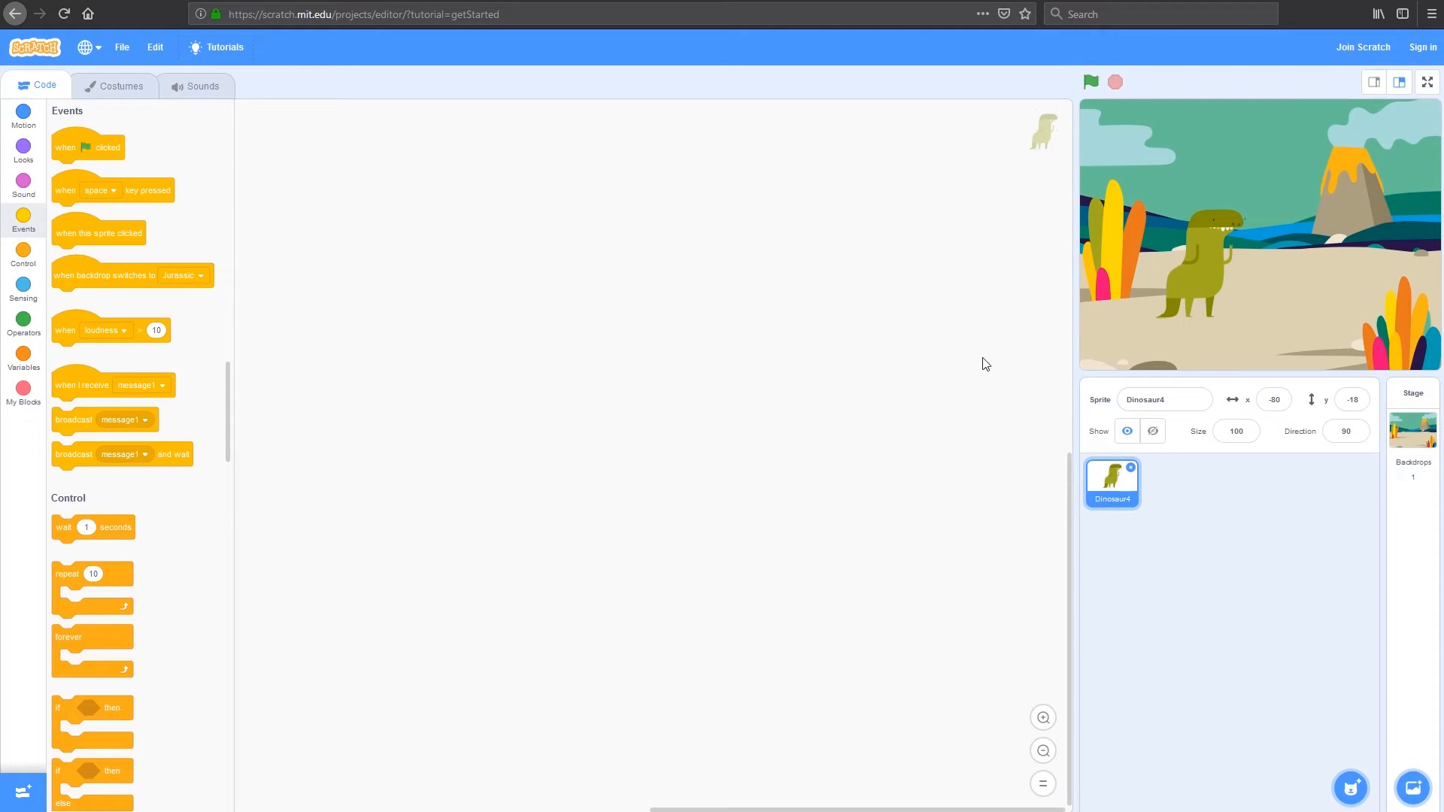
Give the dinosaur a green-flag script with an 'if then' block underneath.
mouse_move(1200, 289)
left_mouse_down()
mouse_move(1309, 193)
mouse_move(1219, 252)
left_mouse_up()
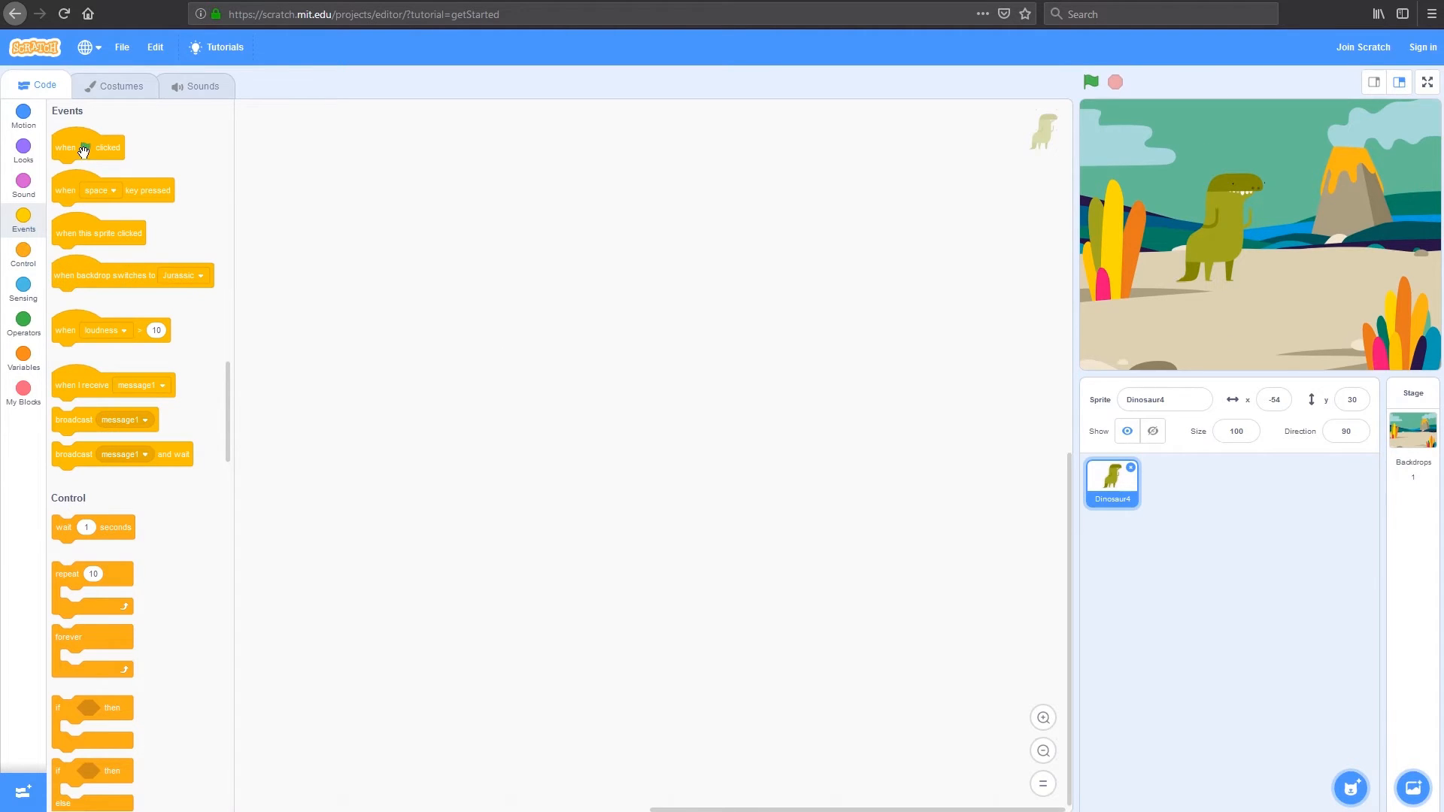
left_click_drag(84, 150, 446, 212)
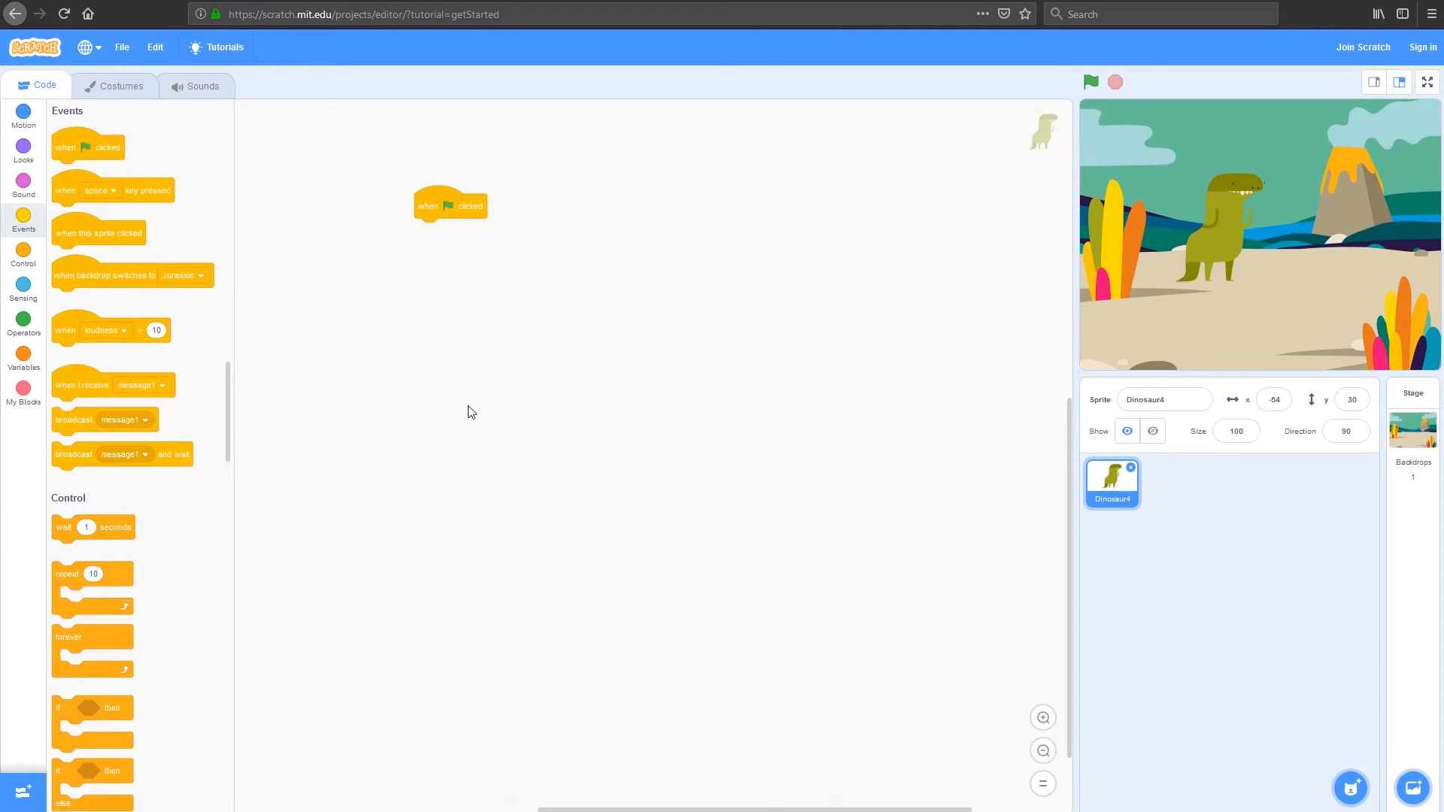
scroll(169, 425, "down", 2)
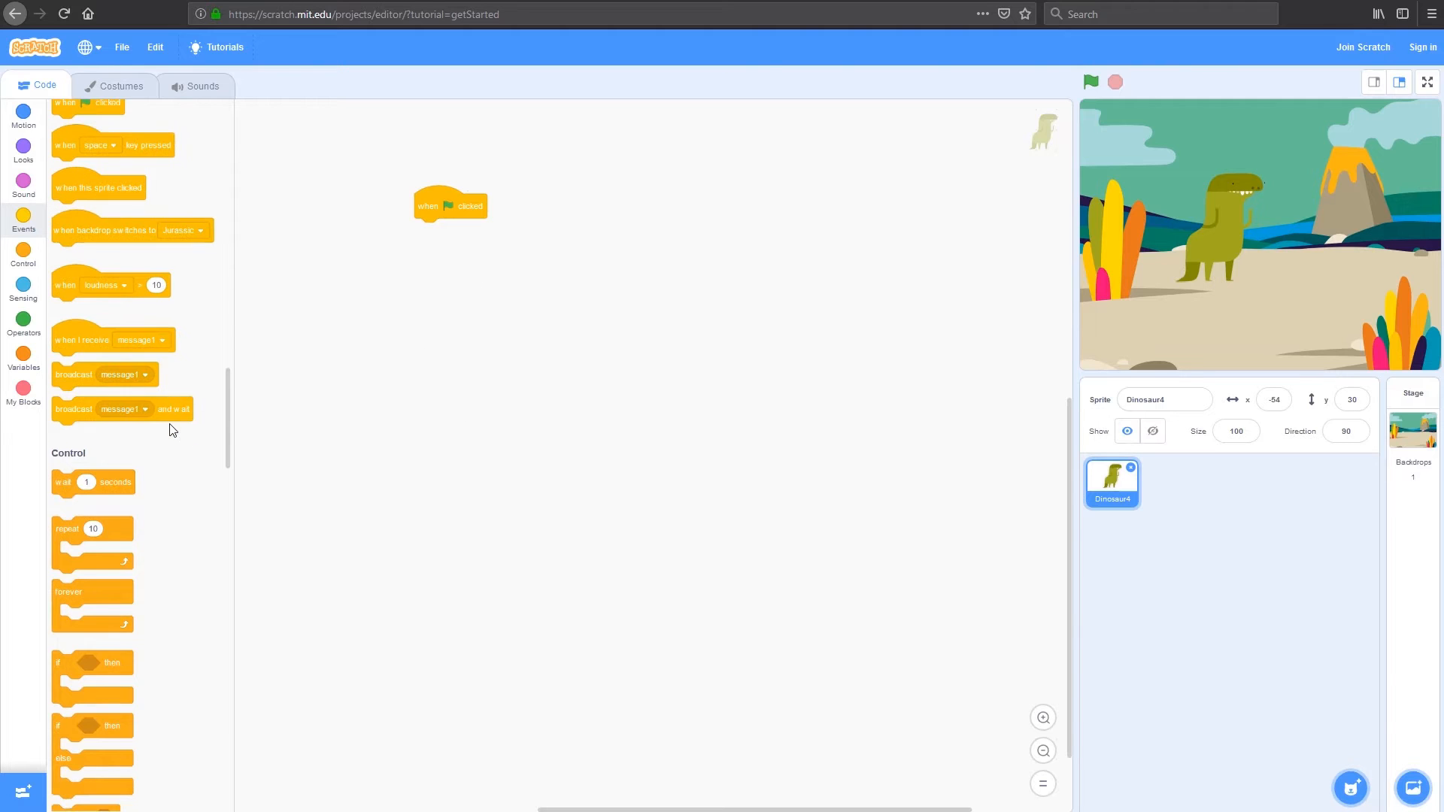
scroll(169, 429, "down", 1)
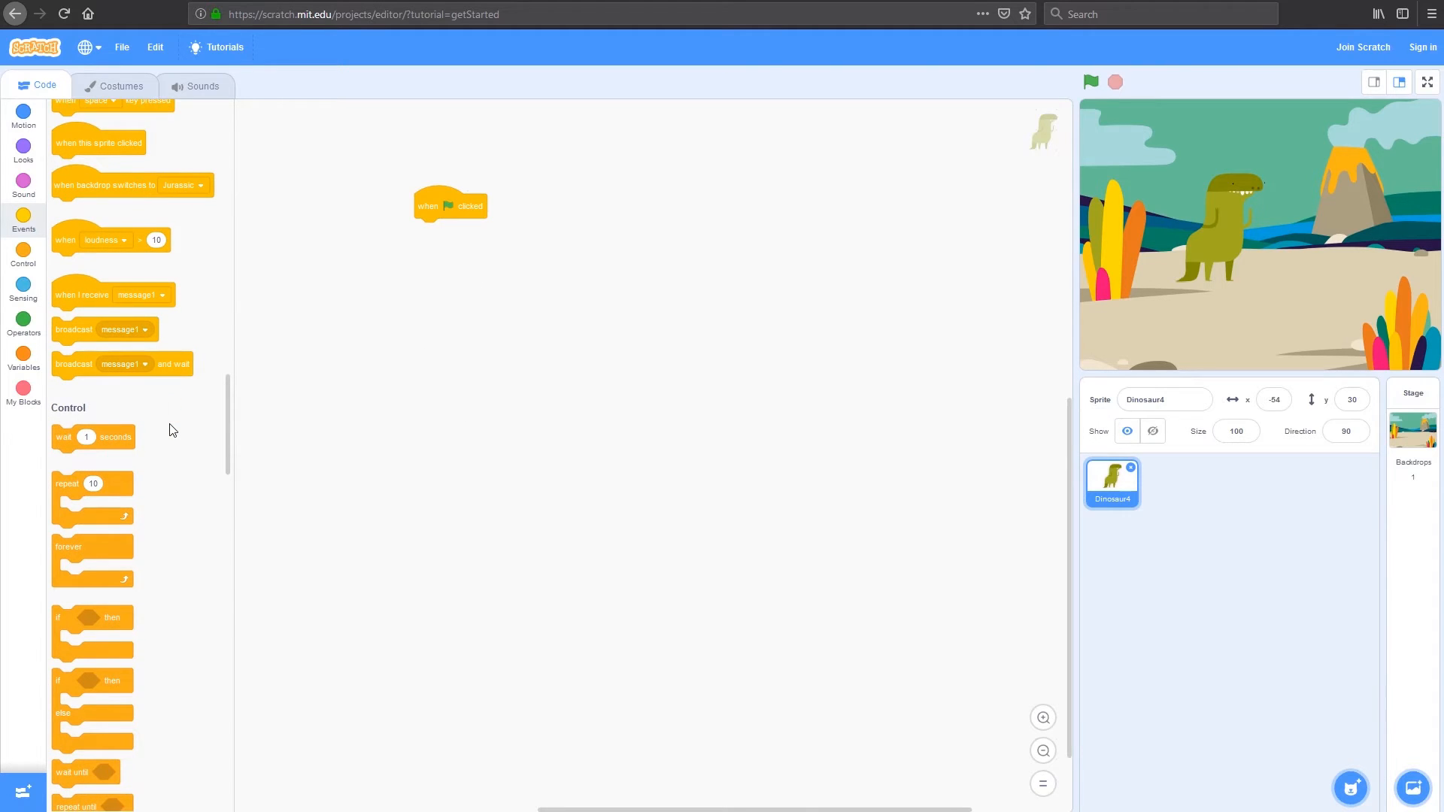
scroll(170, 429, "down", 1)
left_click_drag(91, 597, 474, 255)
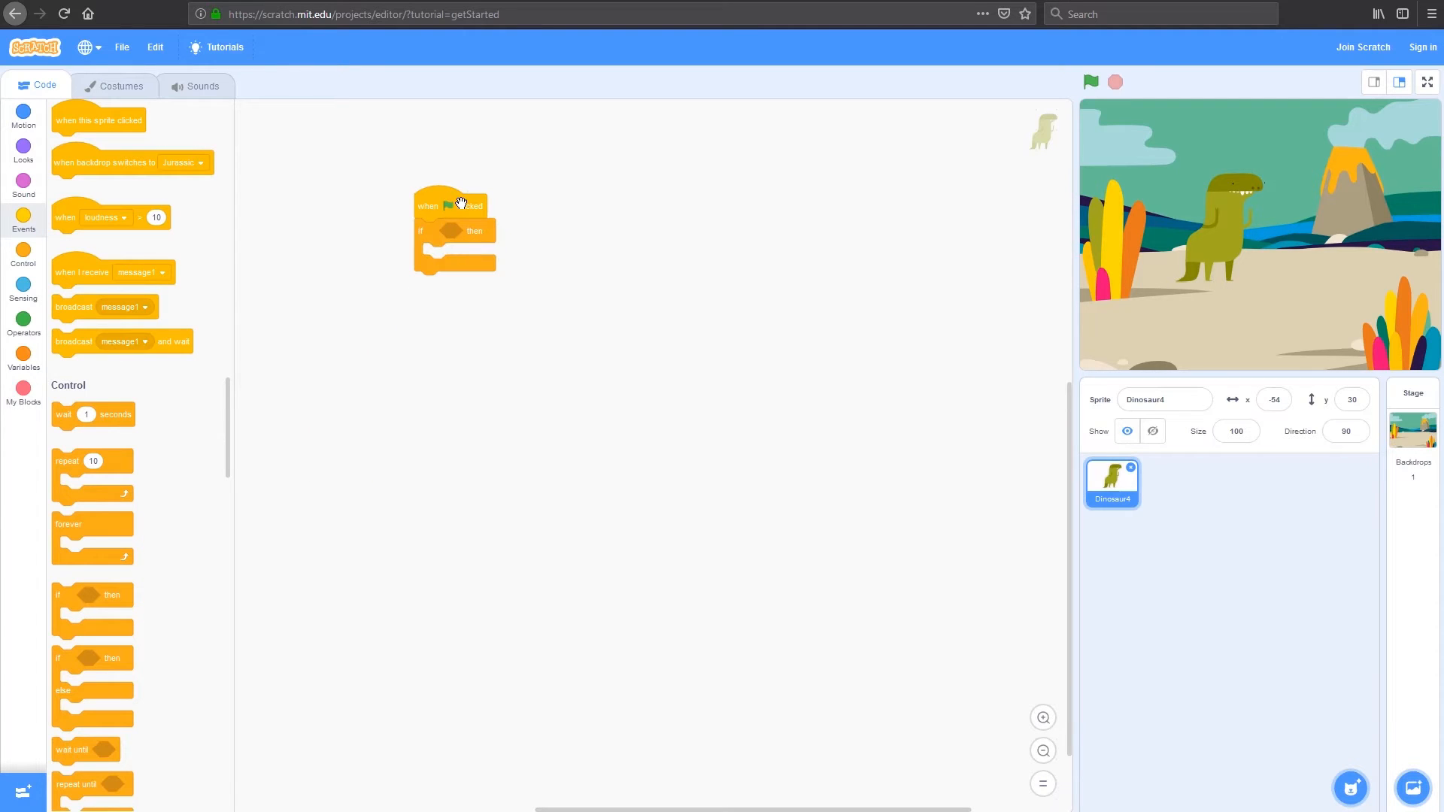
Make the condition a 'key pressed?' check set to the up arrow.
left_click(24, 288)
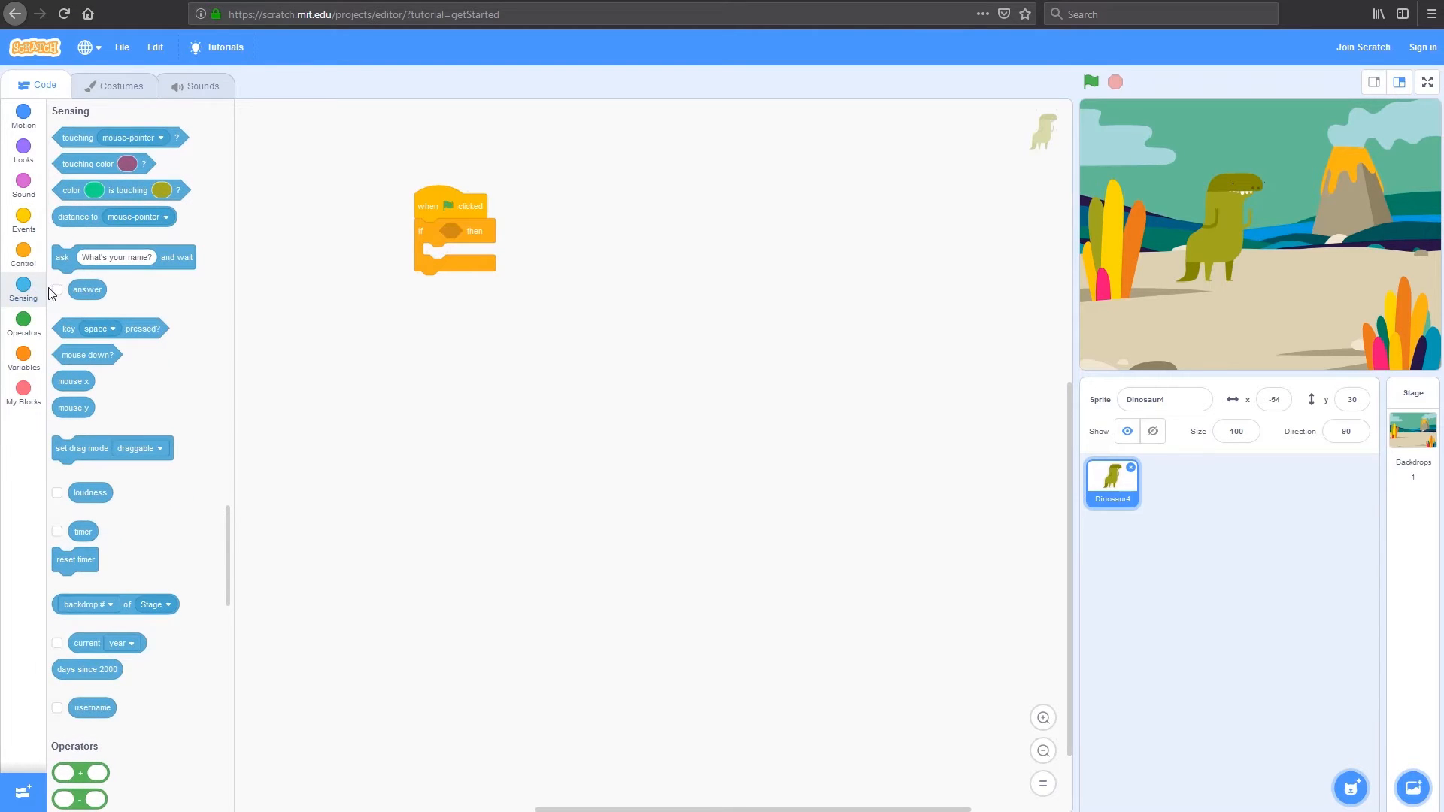
left_click_drag(145, 328, 496, 237)
left_click(498, 233)
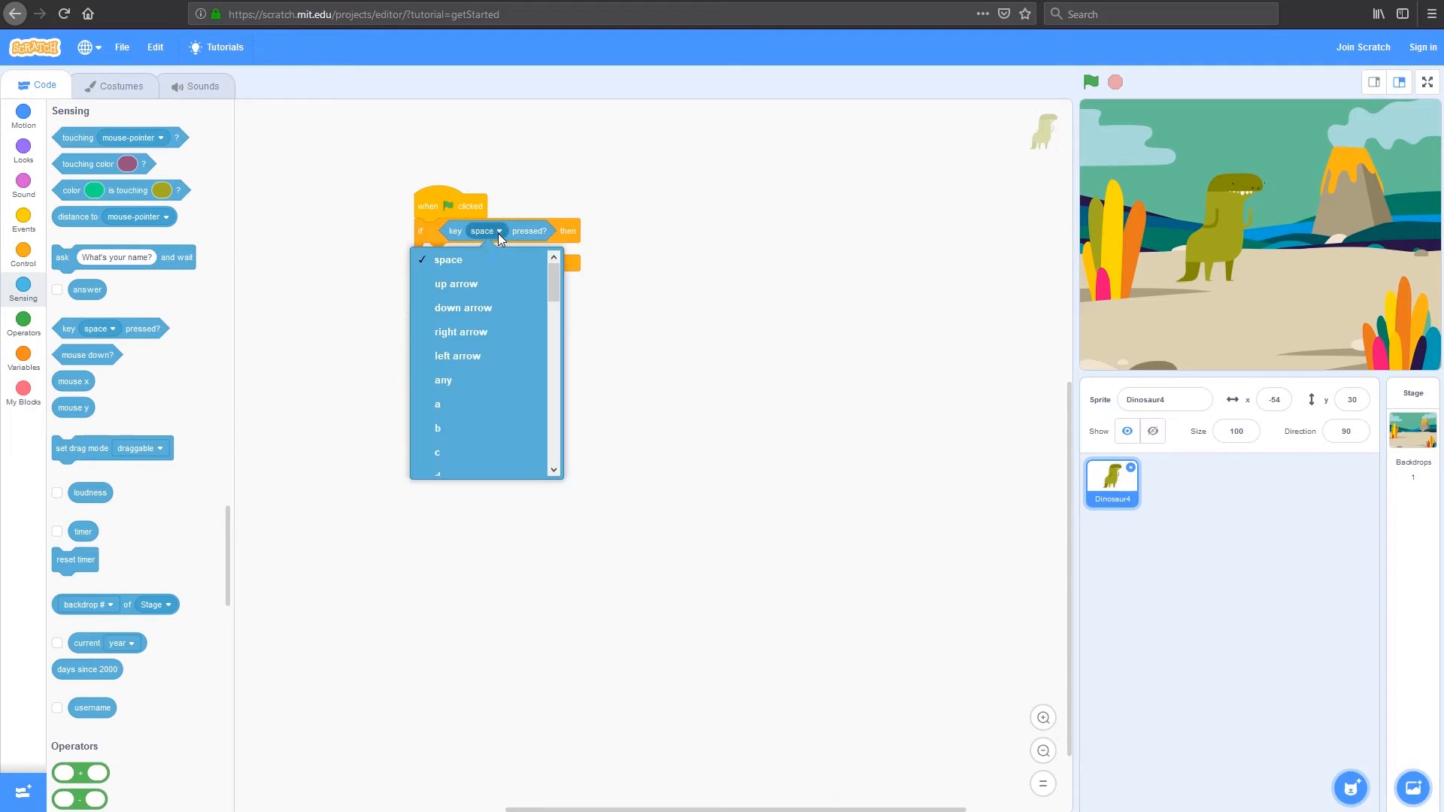
left_click(478, 298)
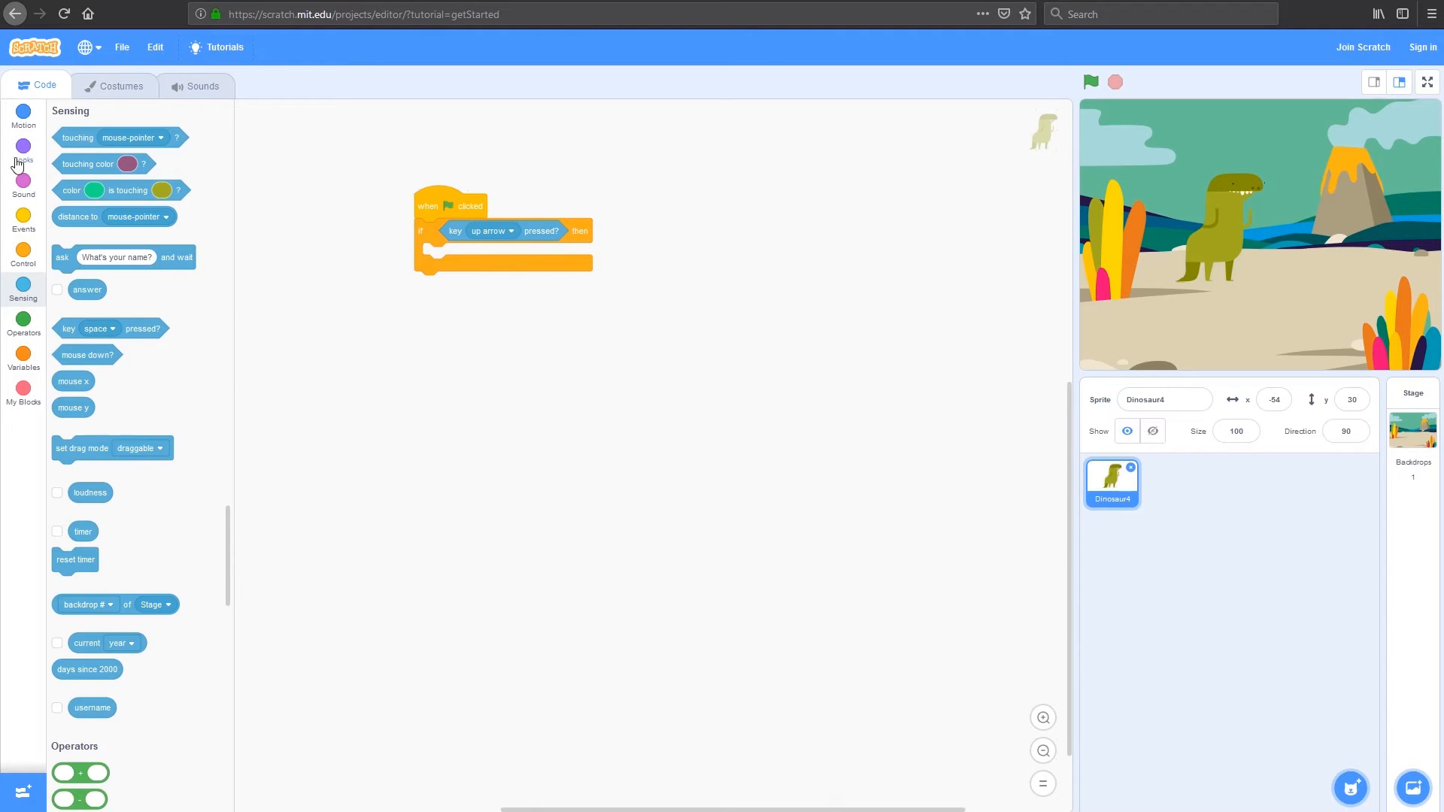
left_click(26, 113)
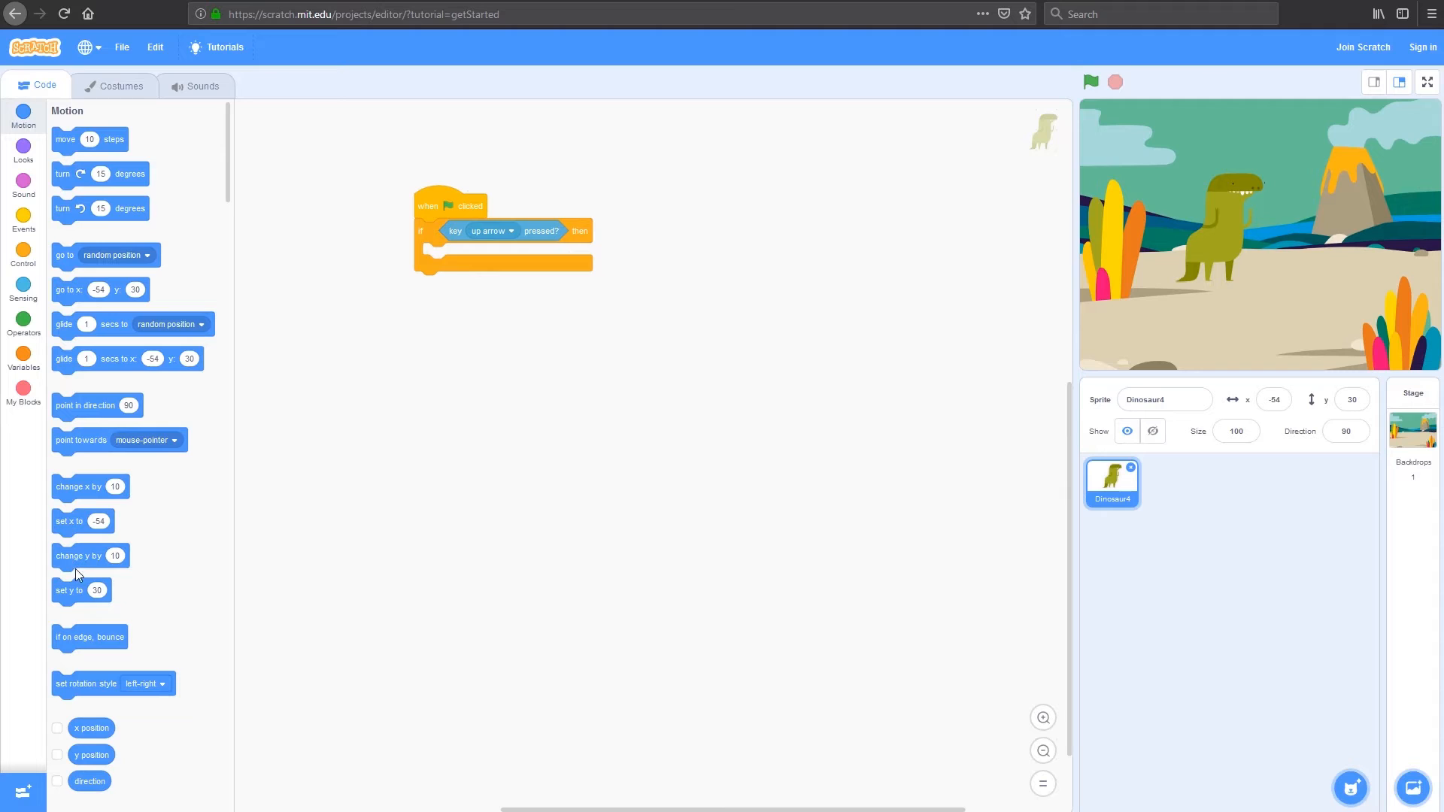
Put 'change y by 10' inside the if, wrap it in a forever loop, and run the project.
left_click_drag(74, 555, 446, 257)
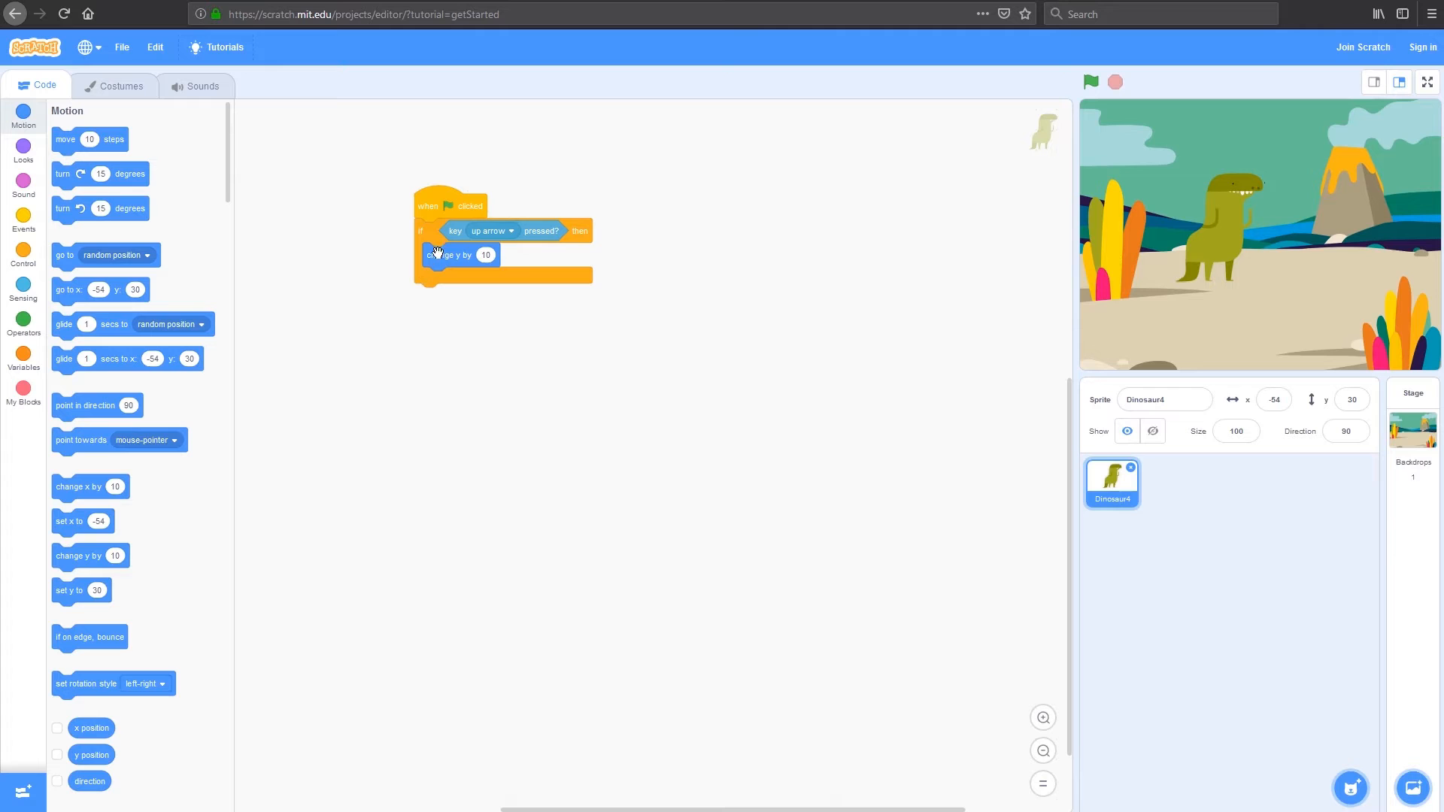
left_click(22, 255)
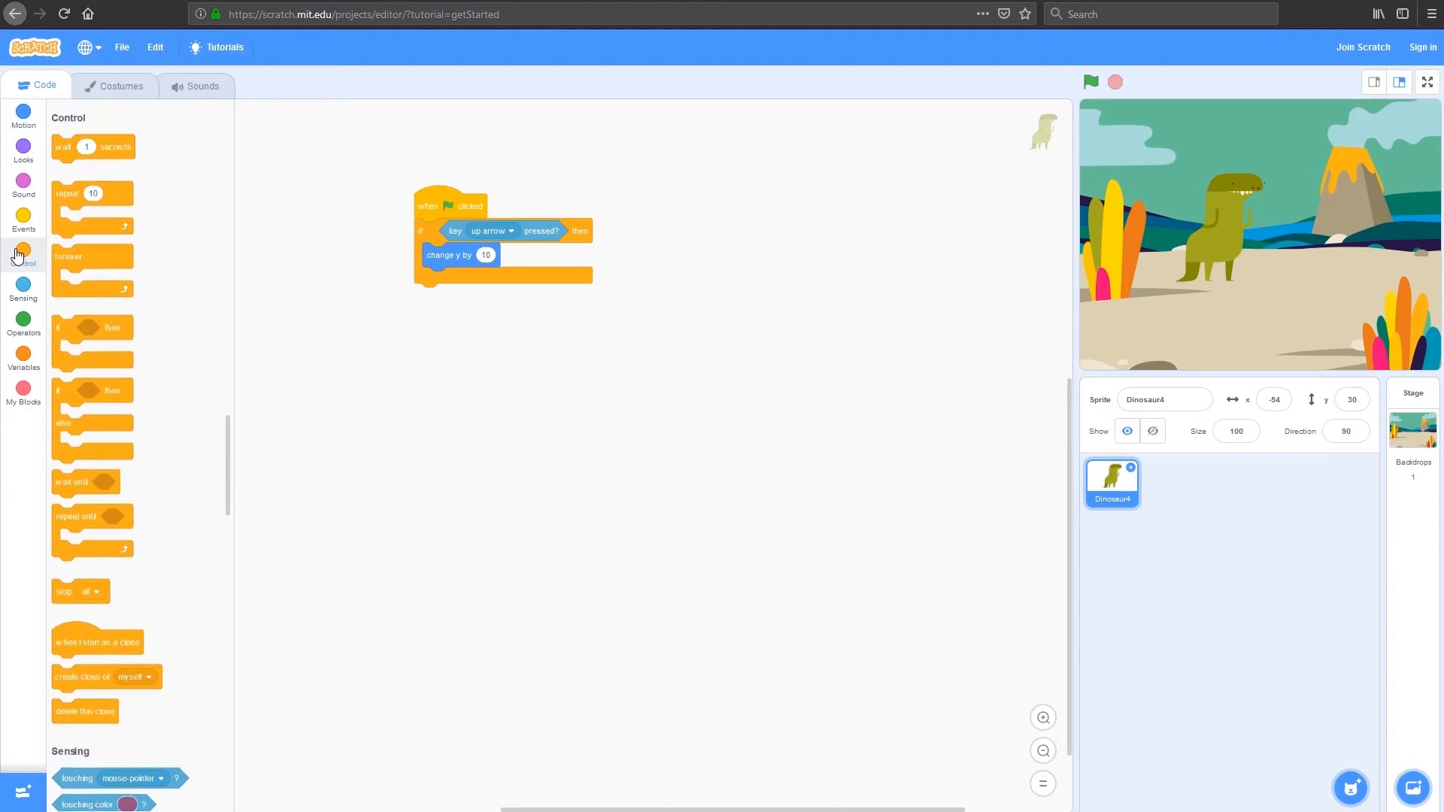
left_click_drag(90, 243, 470, 216)
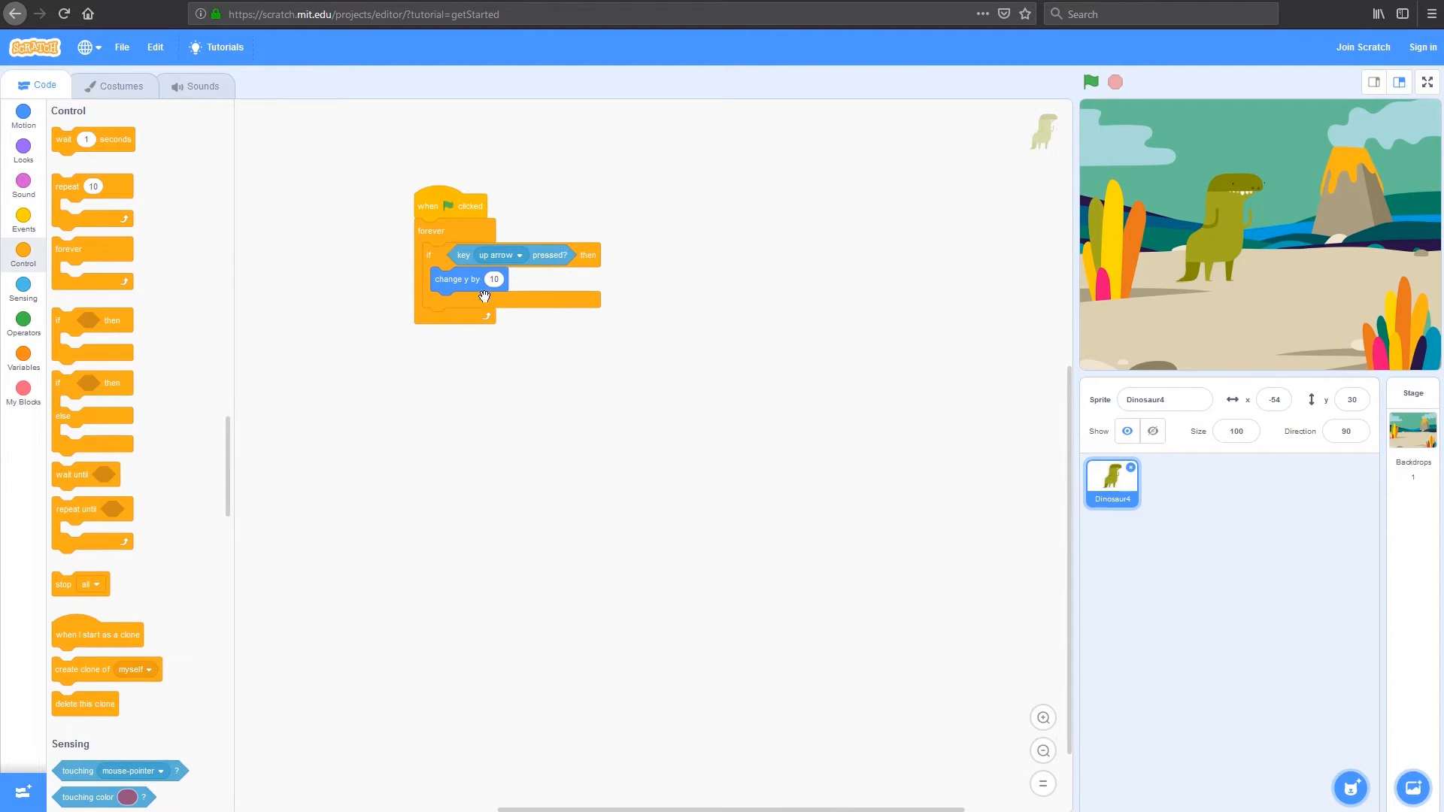
left_click(1090, 86)
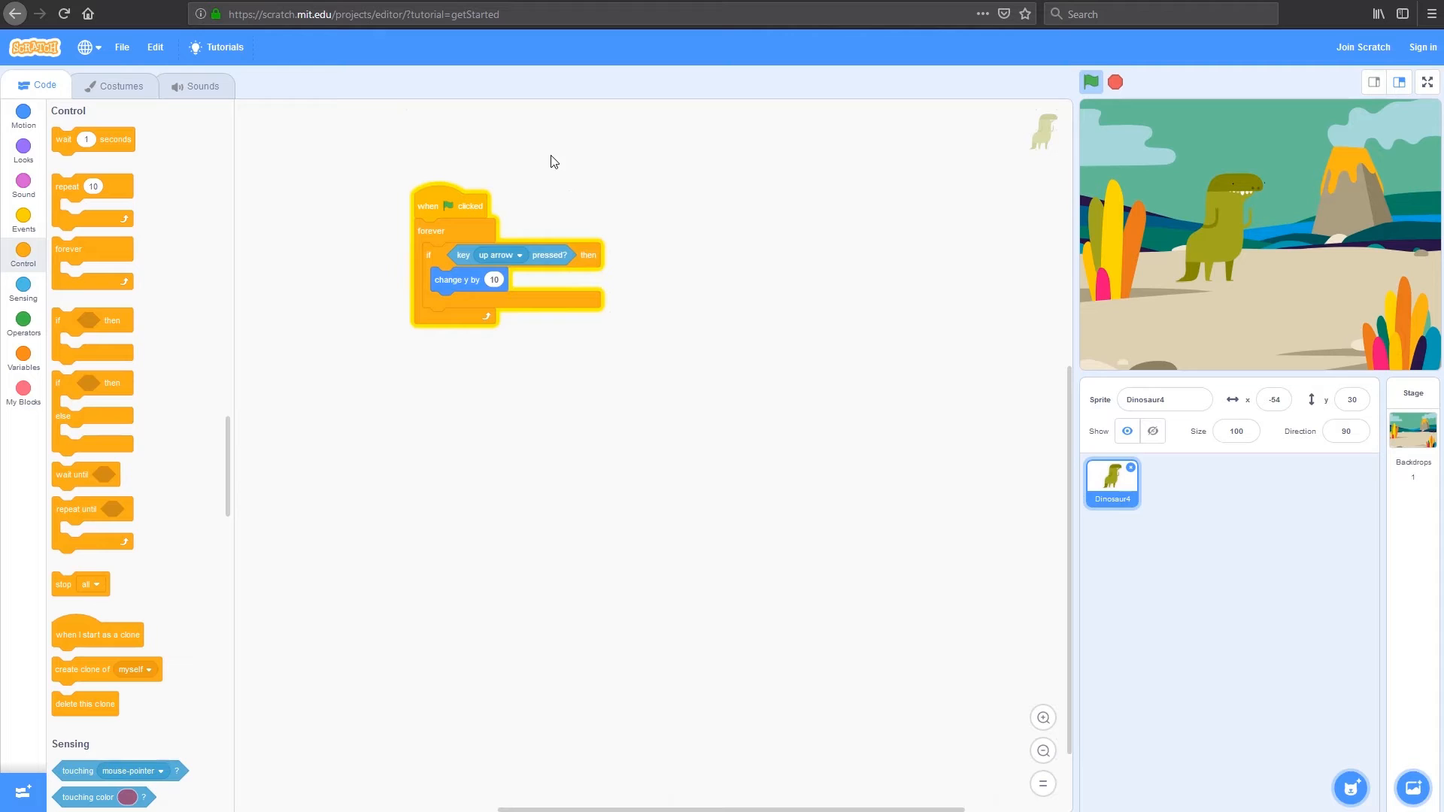
Stop the project and duplicate the up-arrow if block beside the script.
key("Up")
key("Up")
key("Up")
key("Up")
key("Up")
key("Up")
key("Up")
key("Up")
key("Up")
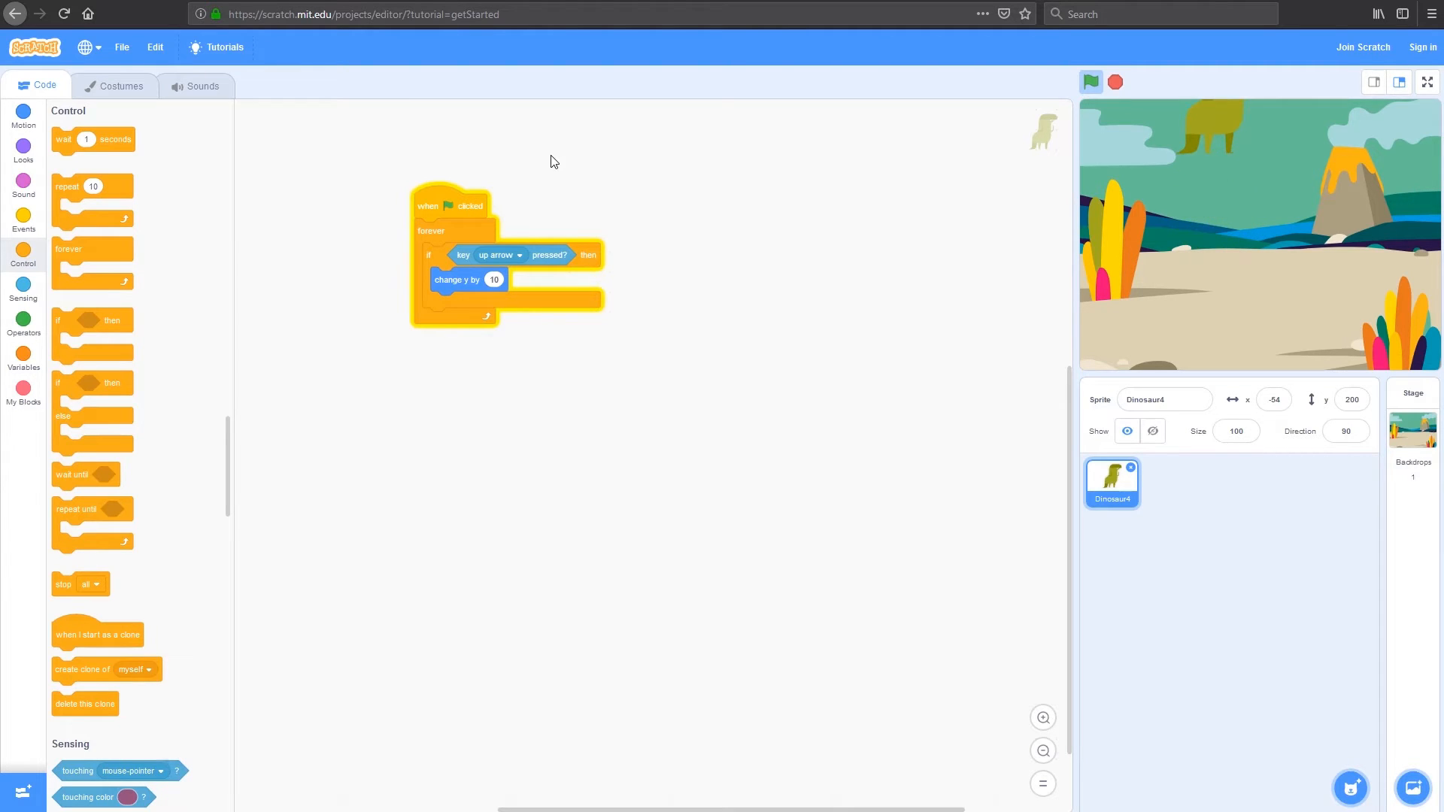
left_click(1114, 82)
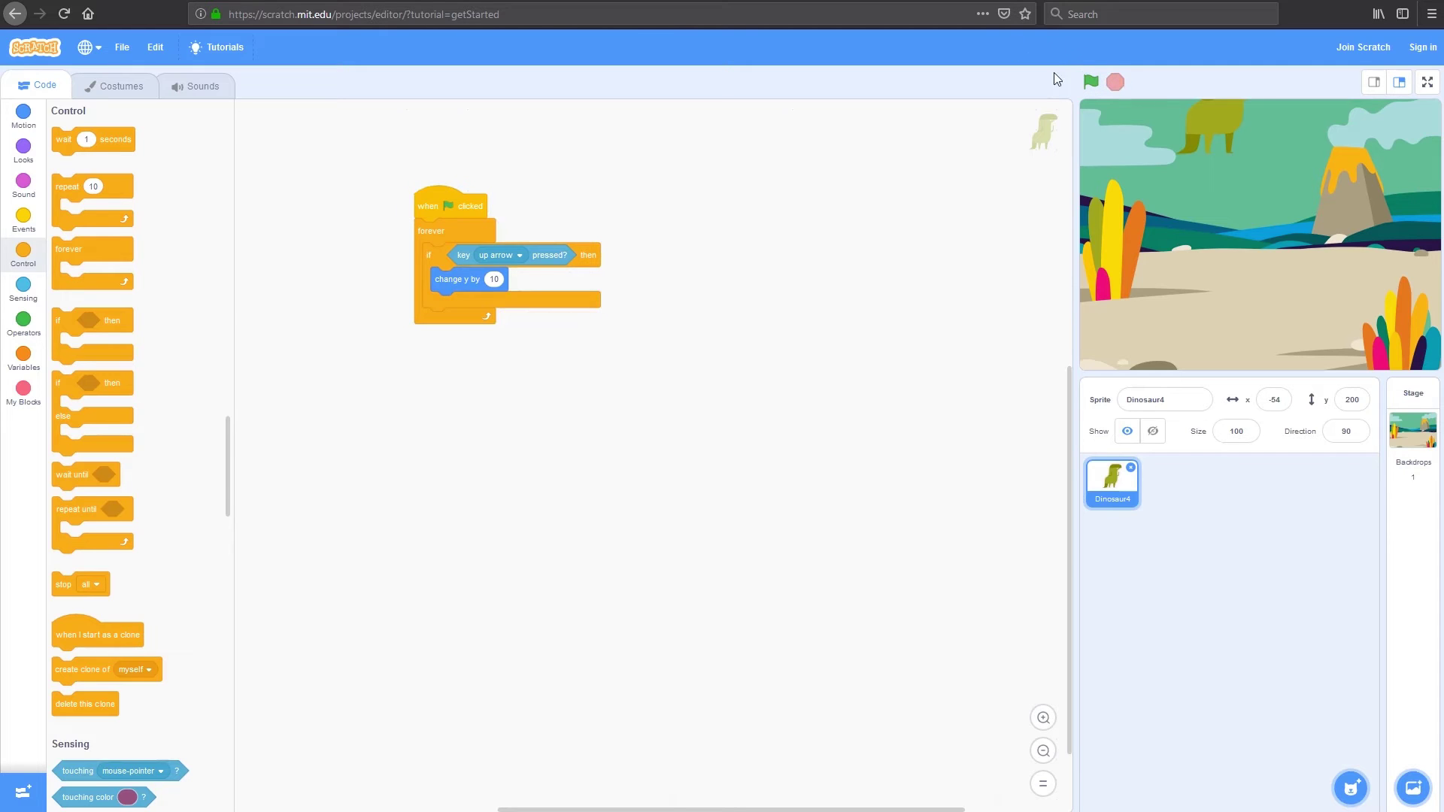
right_click(435, 262)
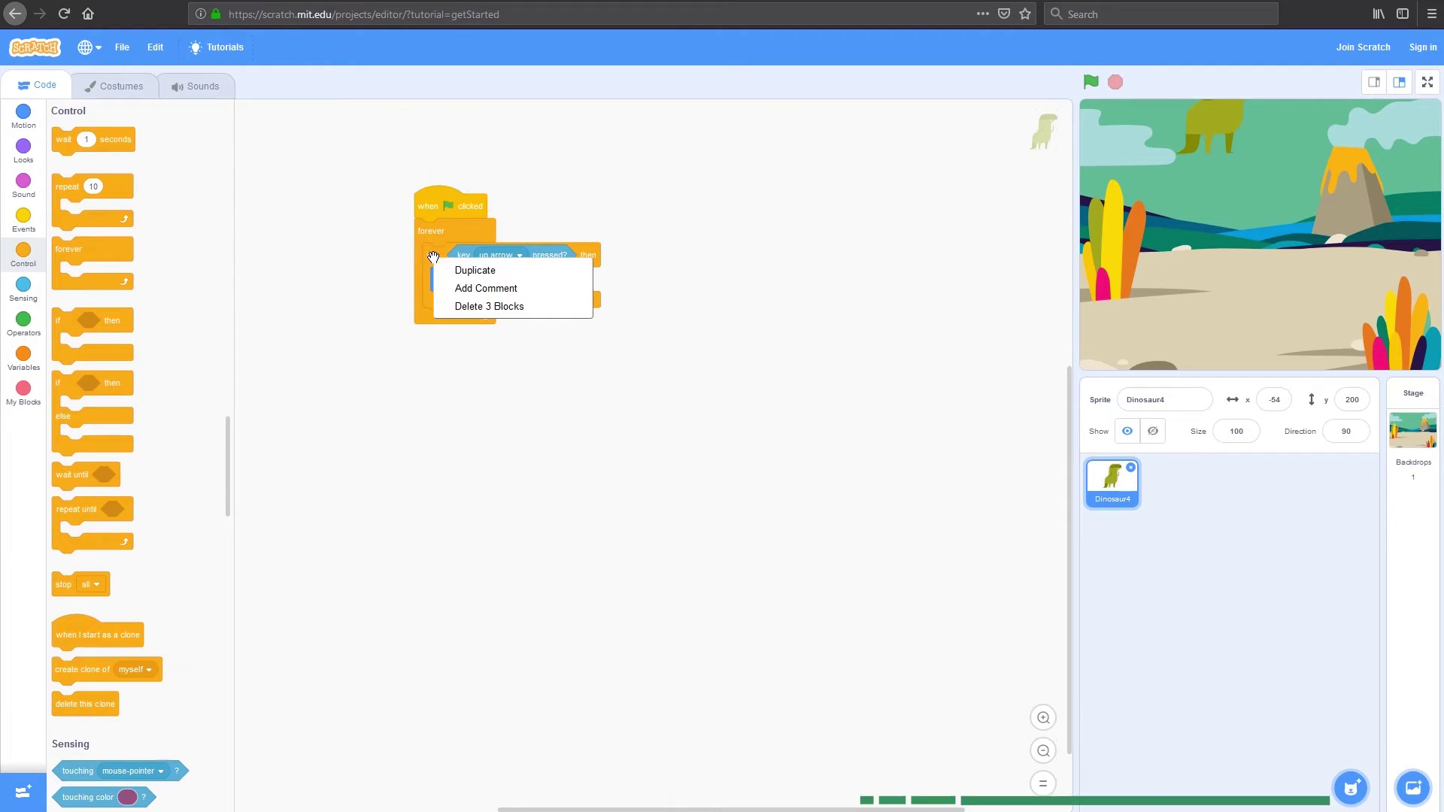
left_click(473, 271)
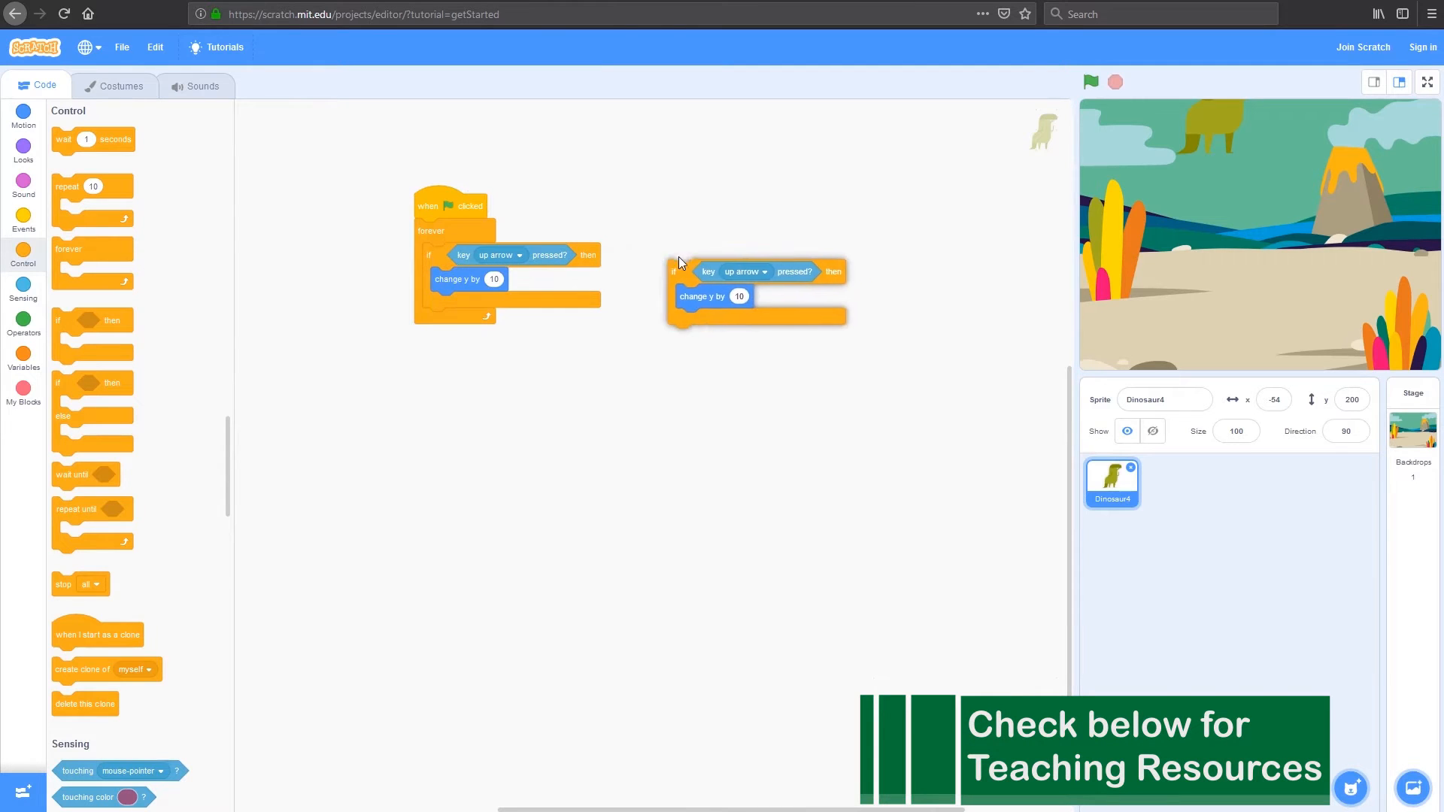
left_click(671, 248)
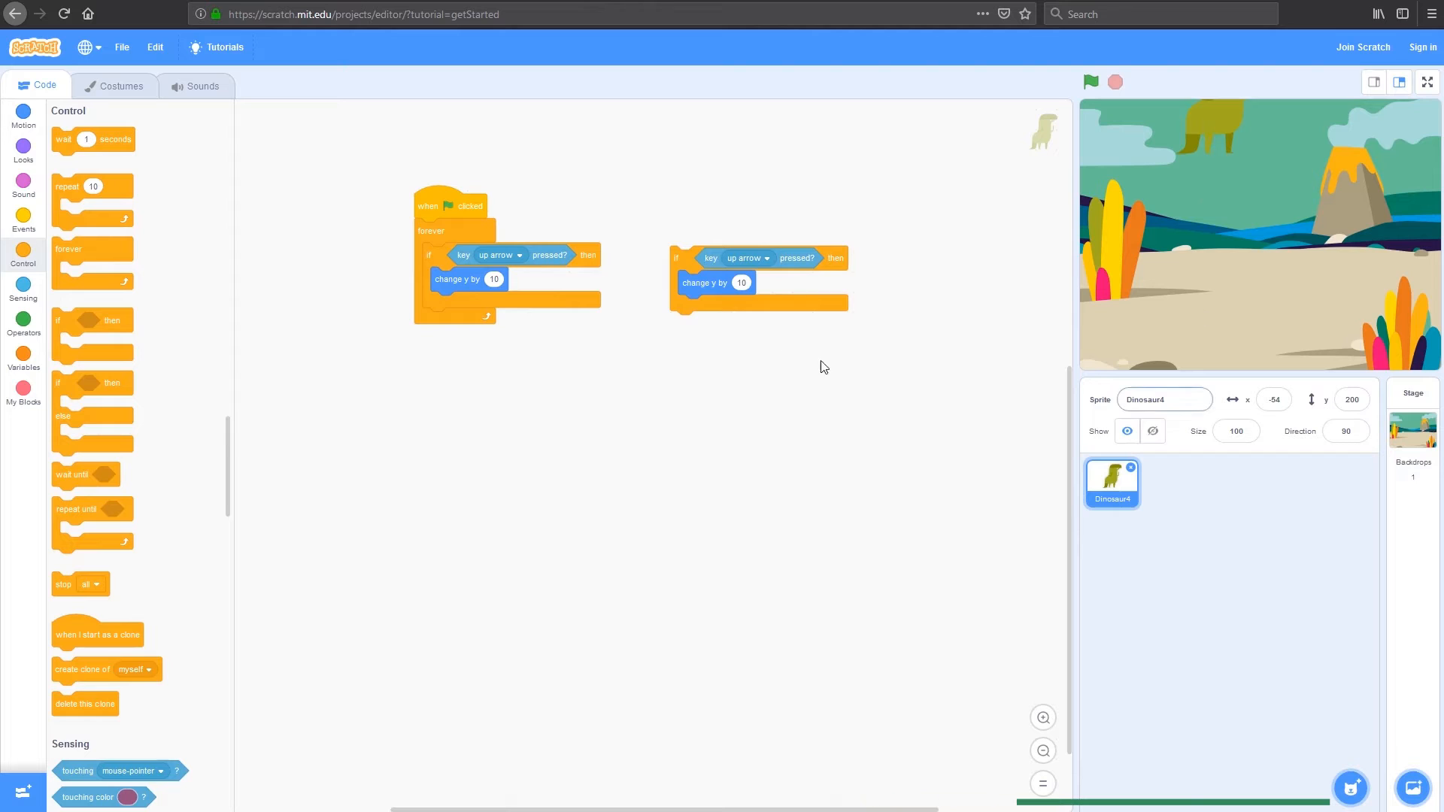
Set the copy to the down arrow with -10 and attach it below the up-arrow check.
left_click(767, 256)
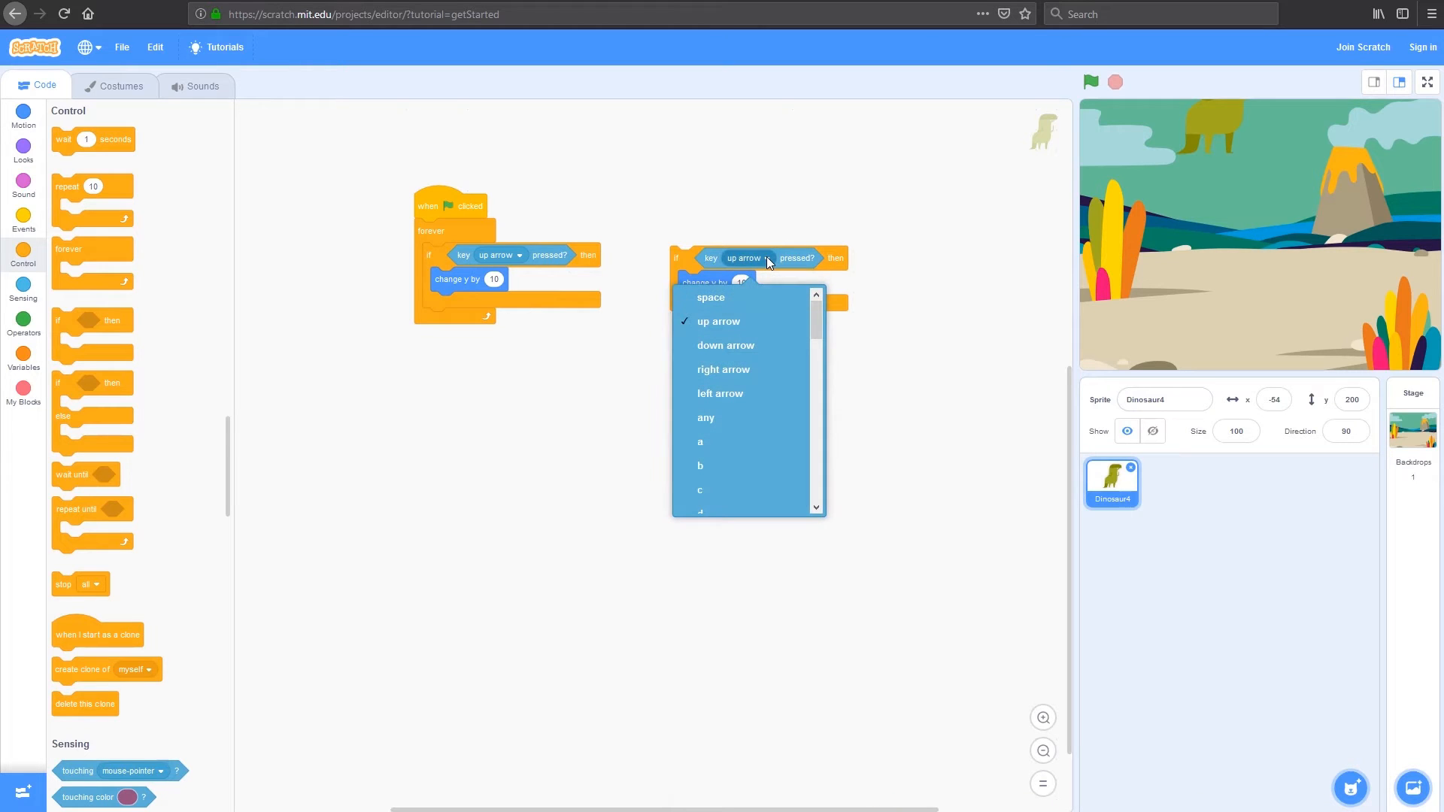
left_click(738, 347)
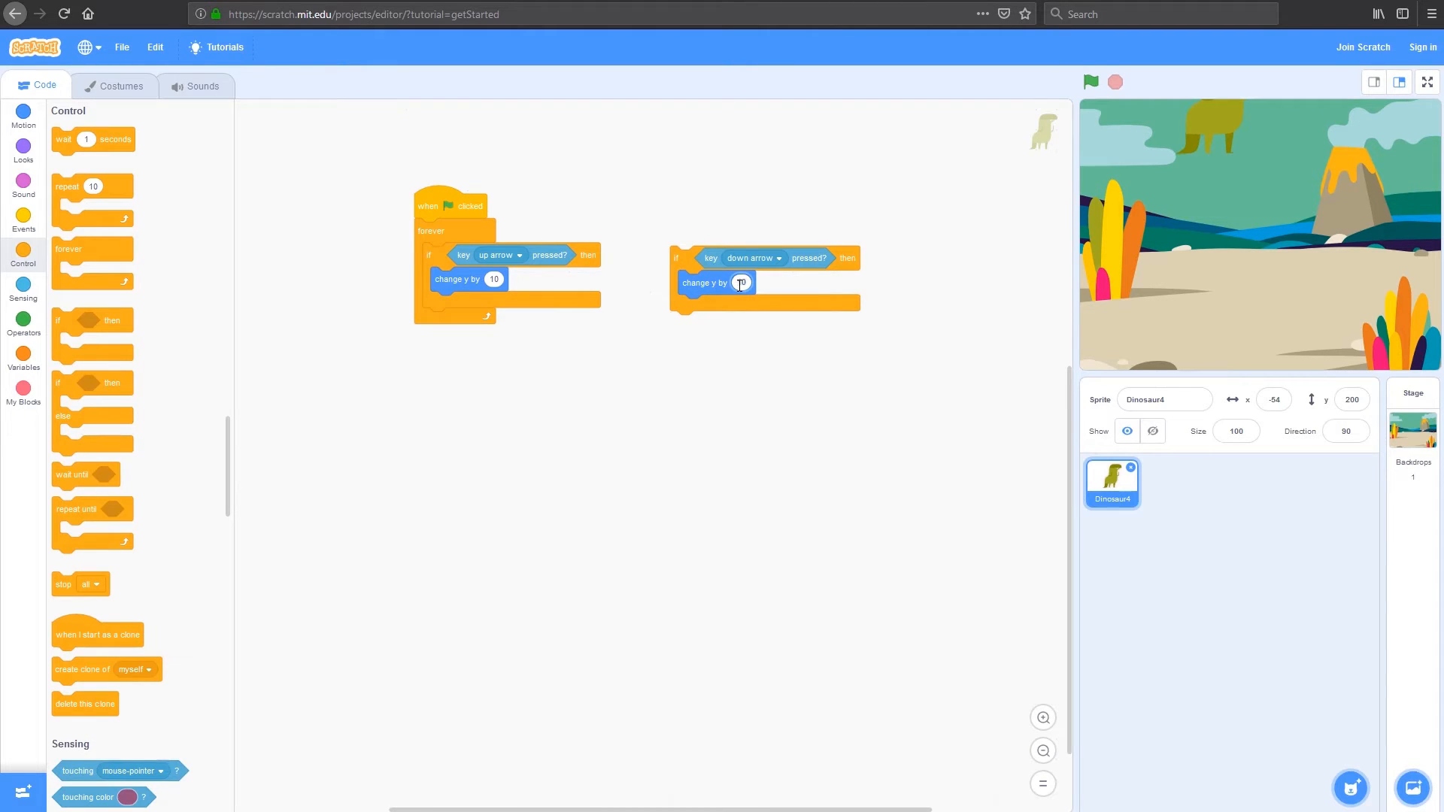
type("-")
left_click(763, 360)
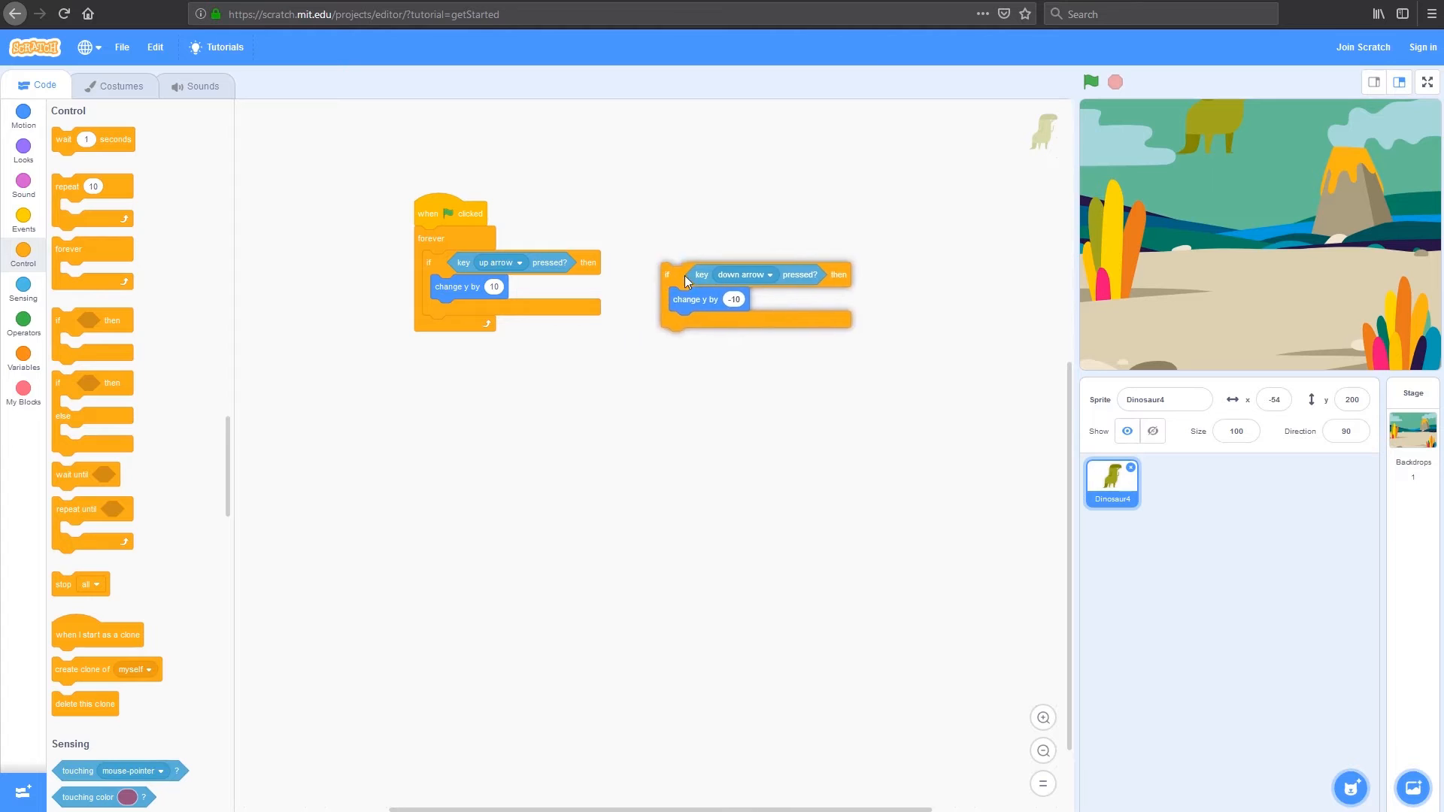
left_click_drag(679, 266, 448, 345)
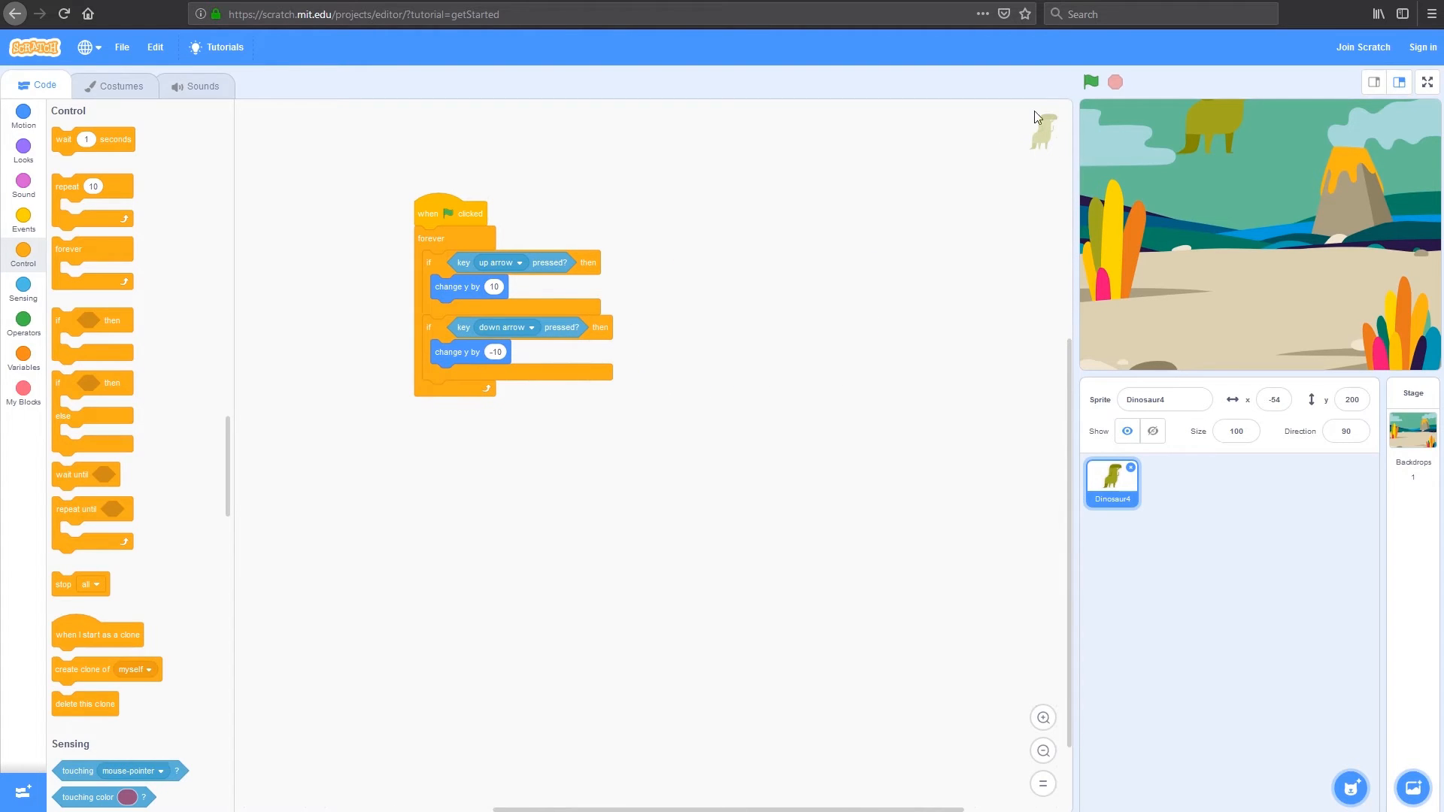
Run the project and test that the down and up arrows move the dinosaur.
left_click(1091, 83)
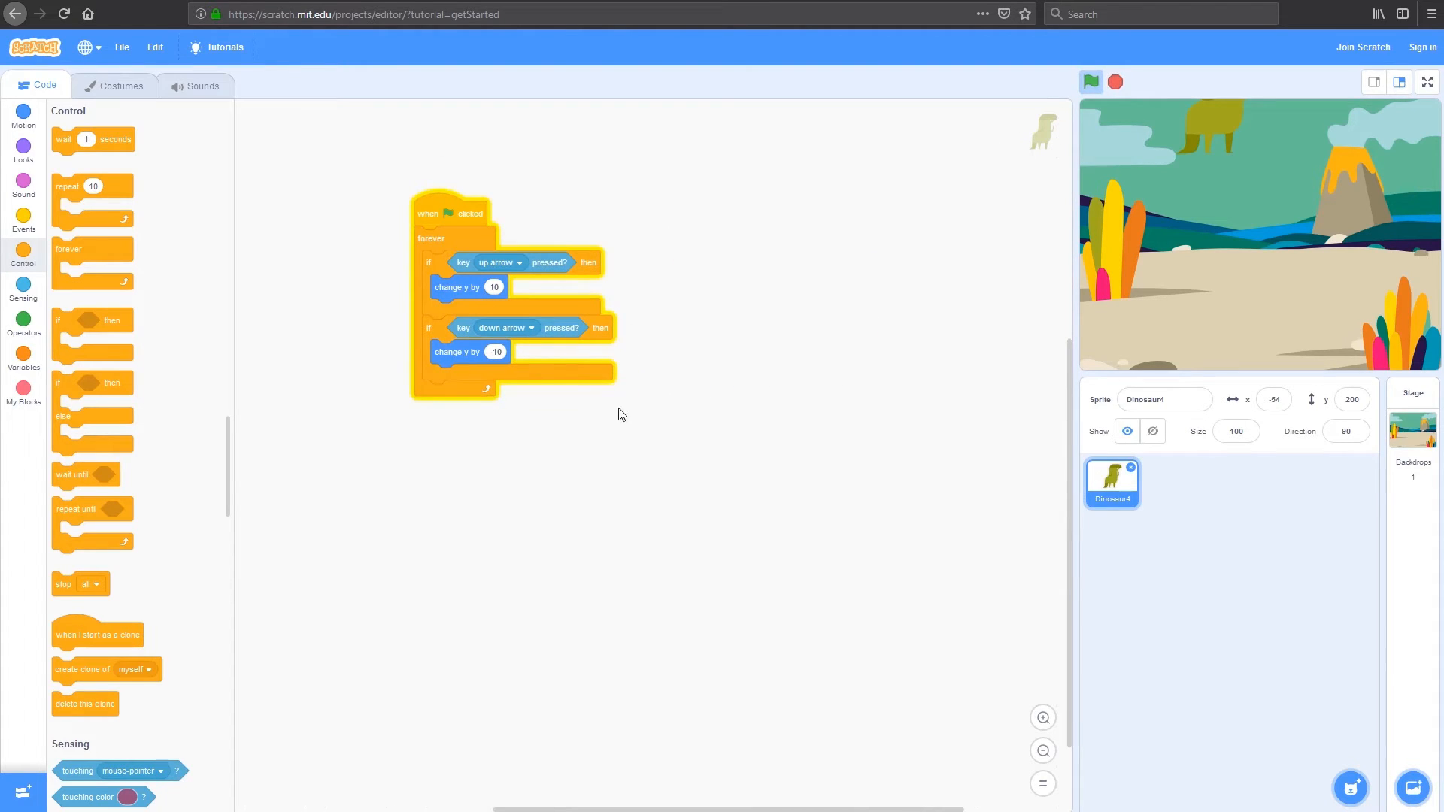
key("Down")
key("Down")
key("Down")
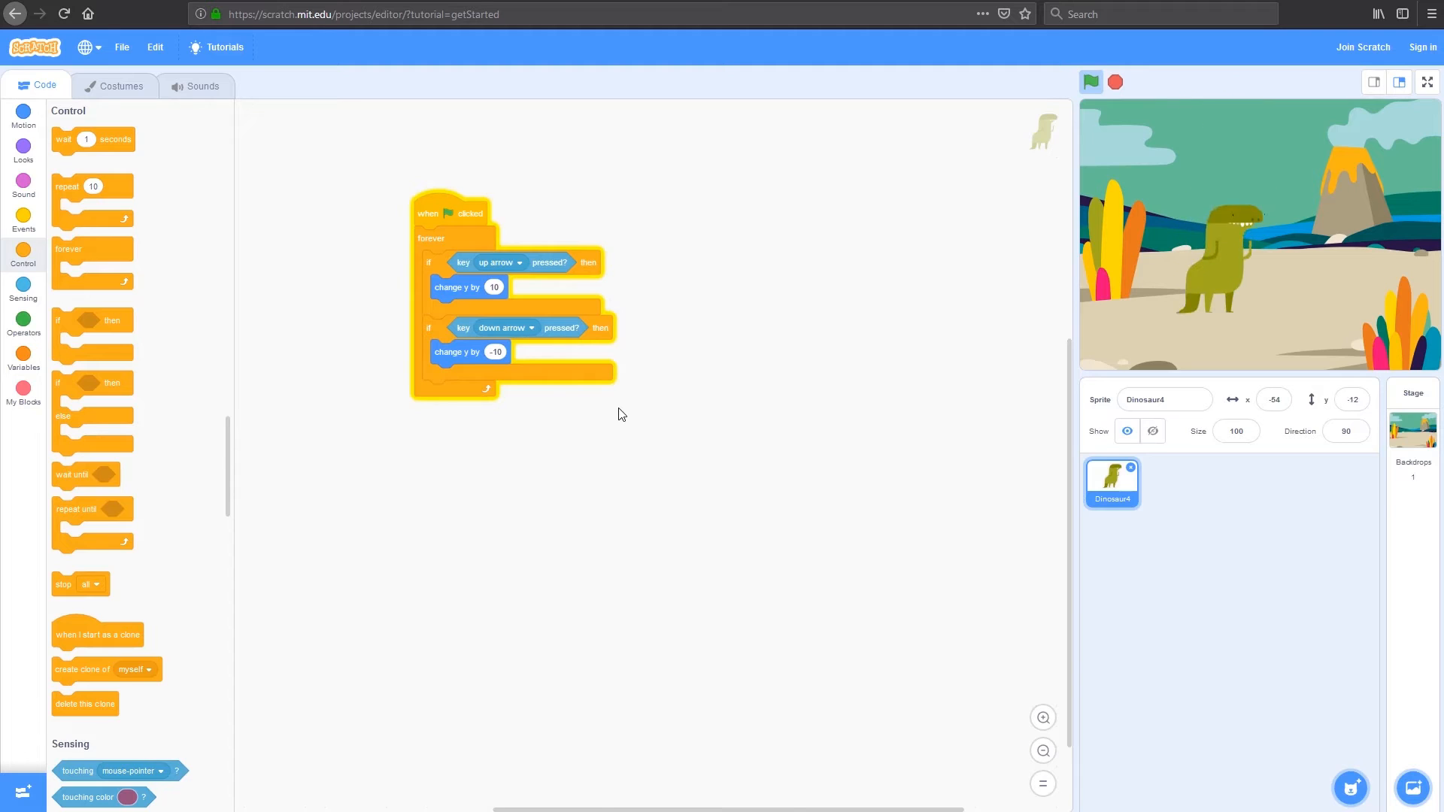
key("Up")
key("Up")
key("Up")
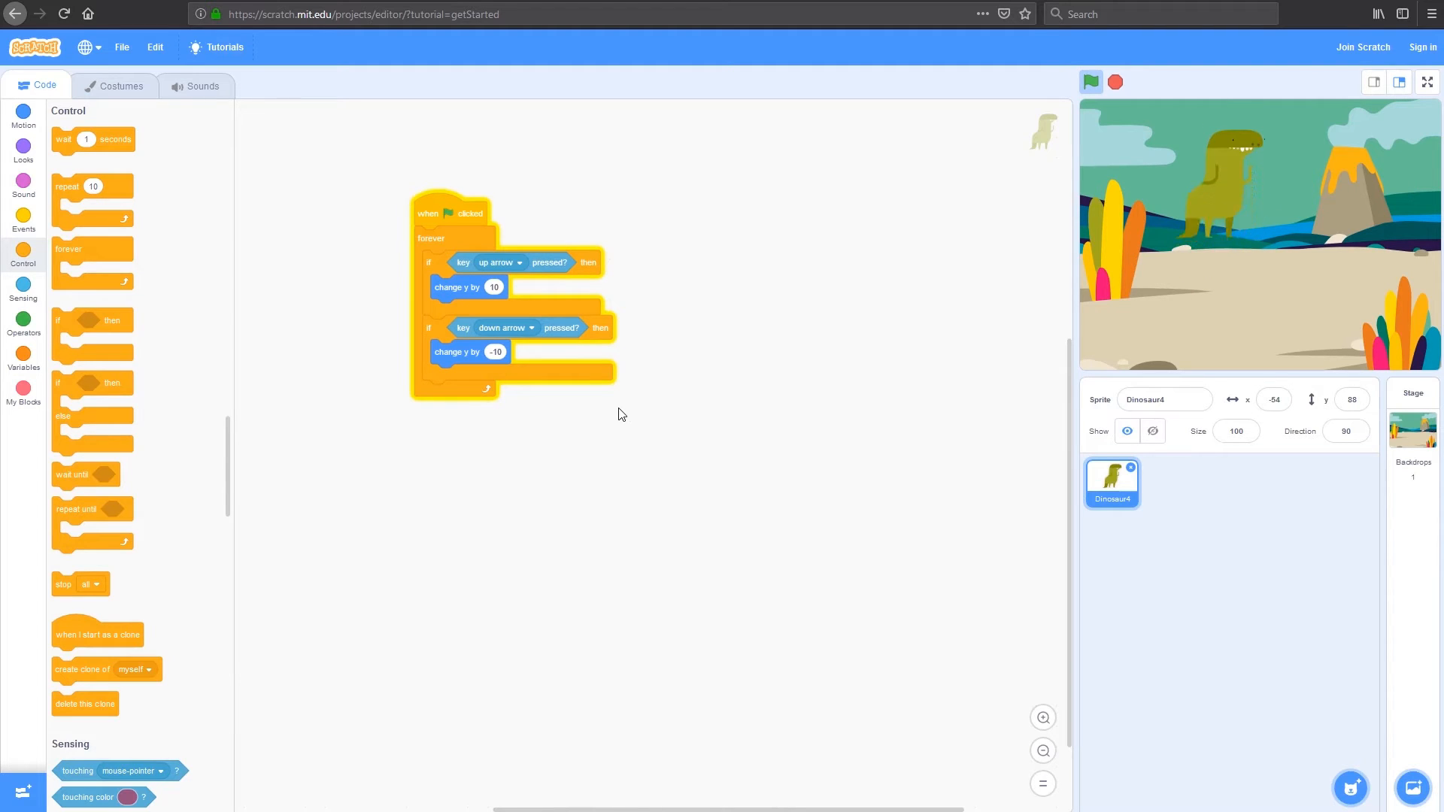
key("Up")
key("Up")
key("Up")
Duplicate both if blocks and set the copies to right arrow and left arrow.
left_click(1119, 82)
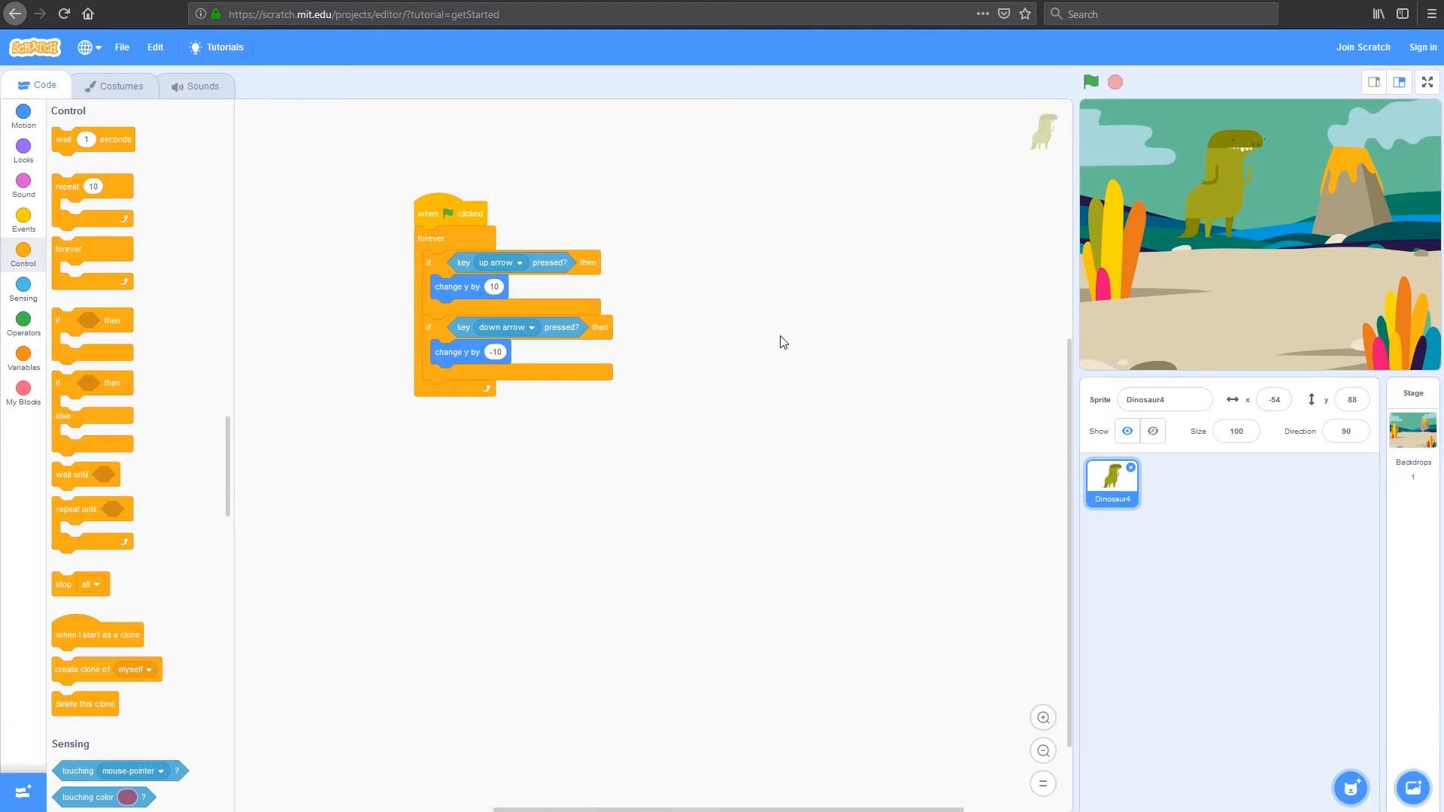
right_click(439, 263)
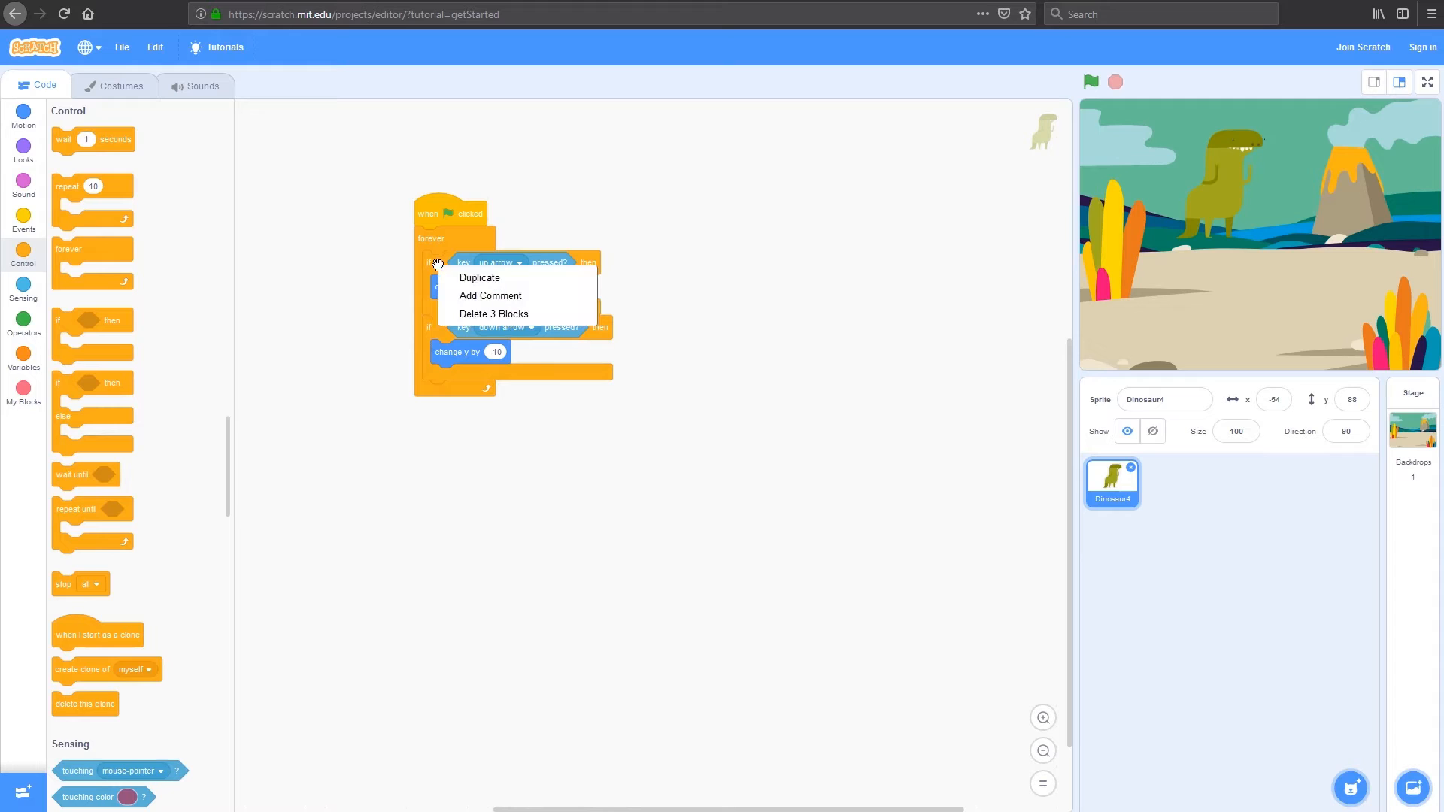
left_click(474, 275)
left_click(723, 245)
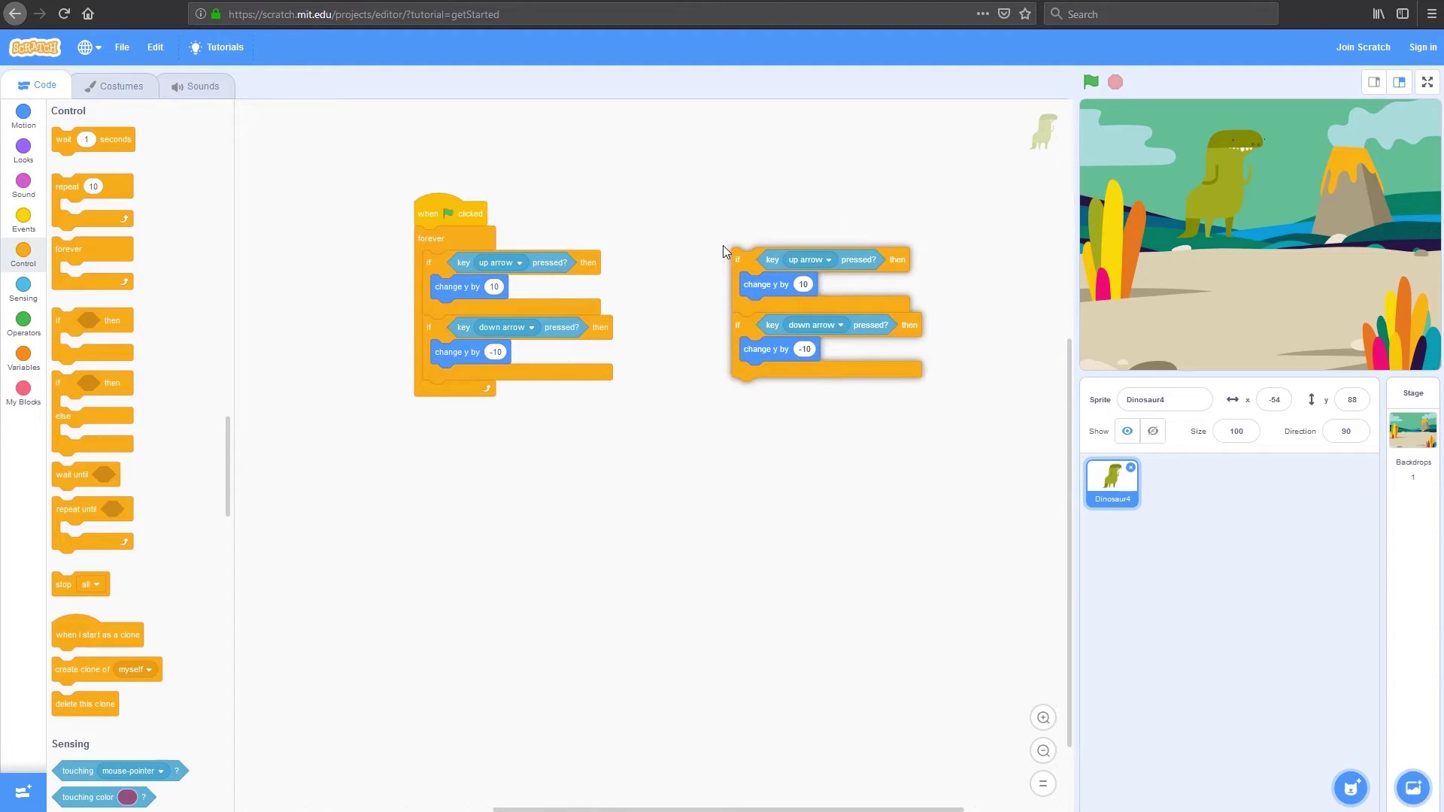
left_click(811, 256)
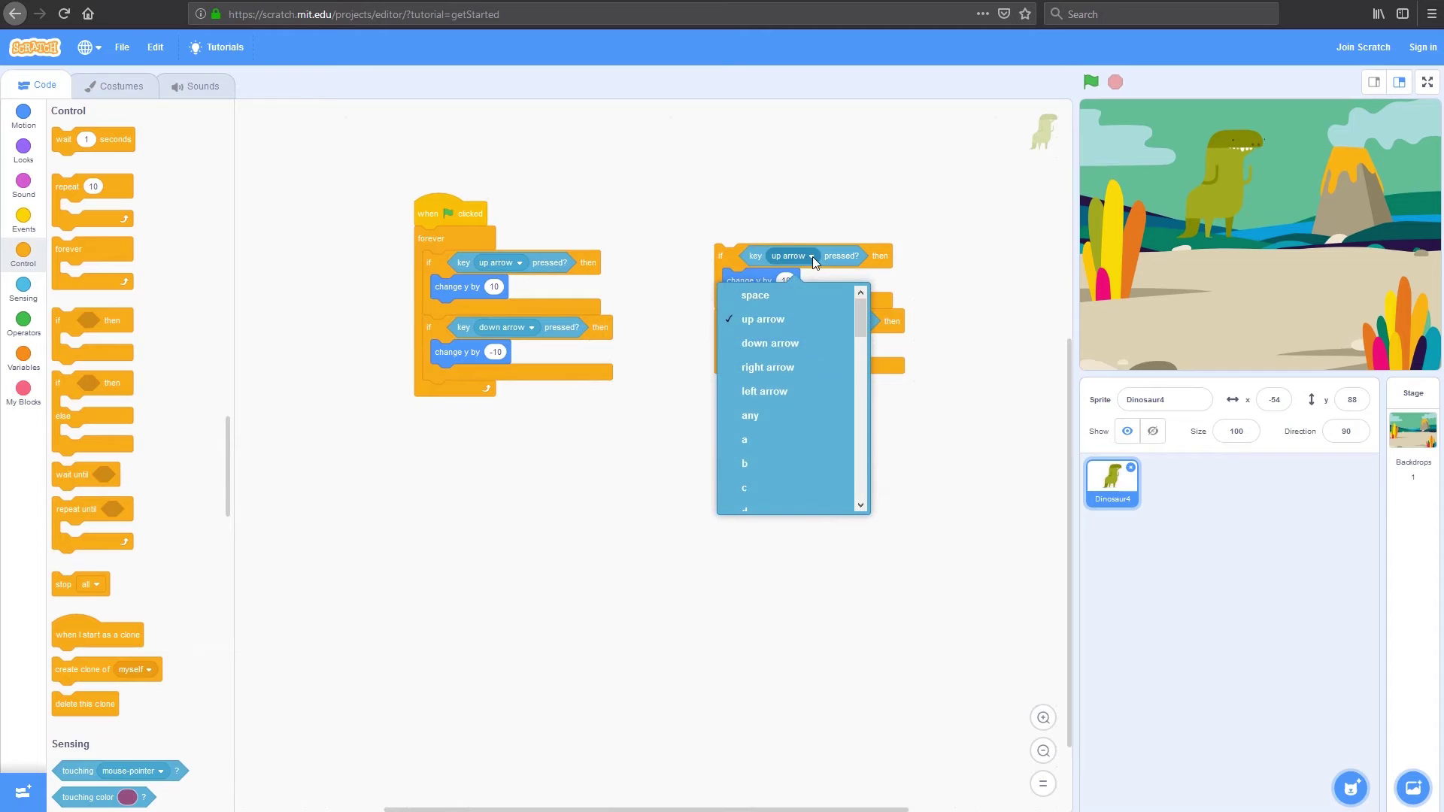
left_click(768, 367)
left_click(825, 322)
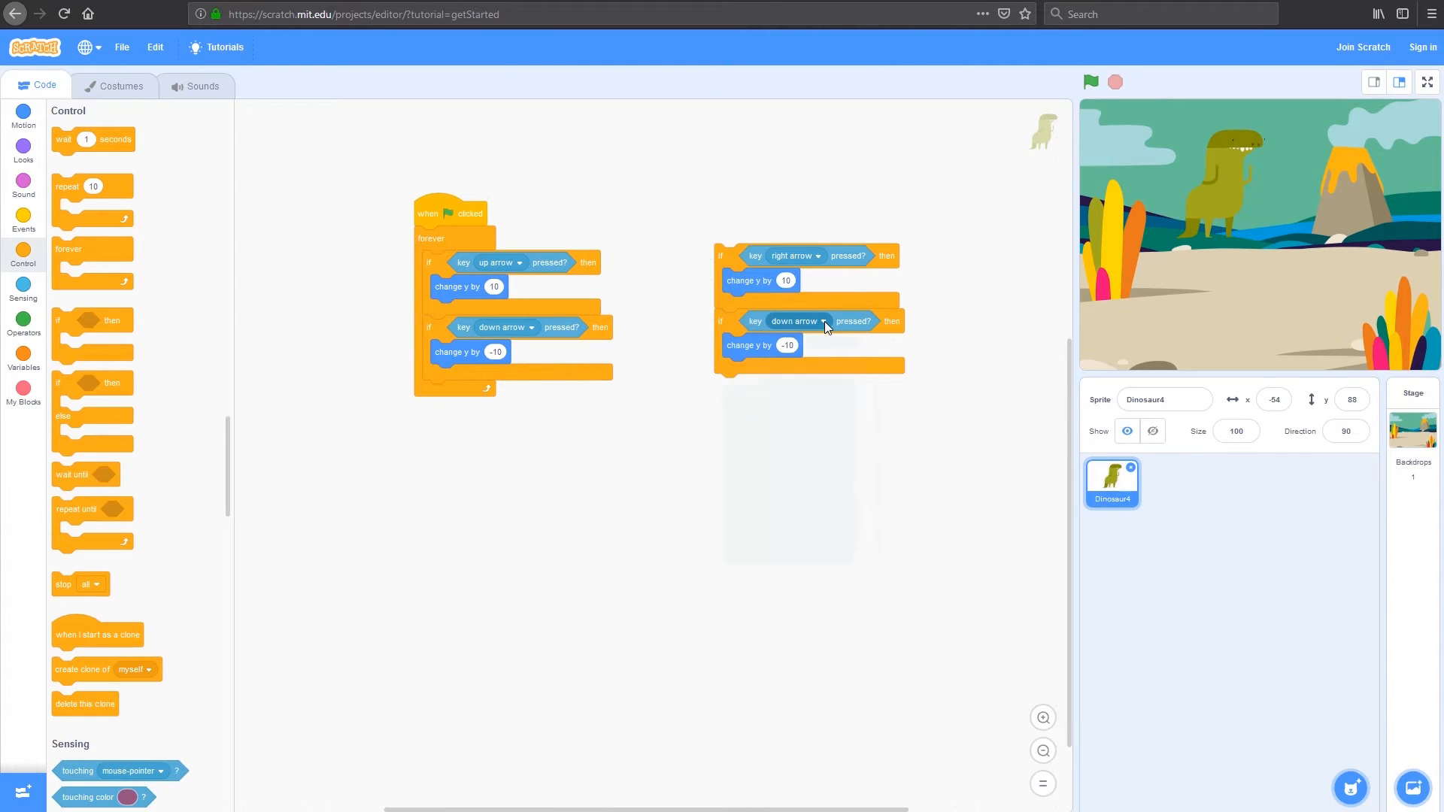
left_click(771, 457)
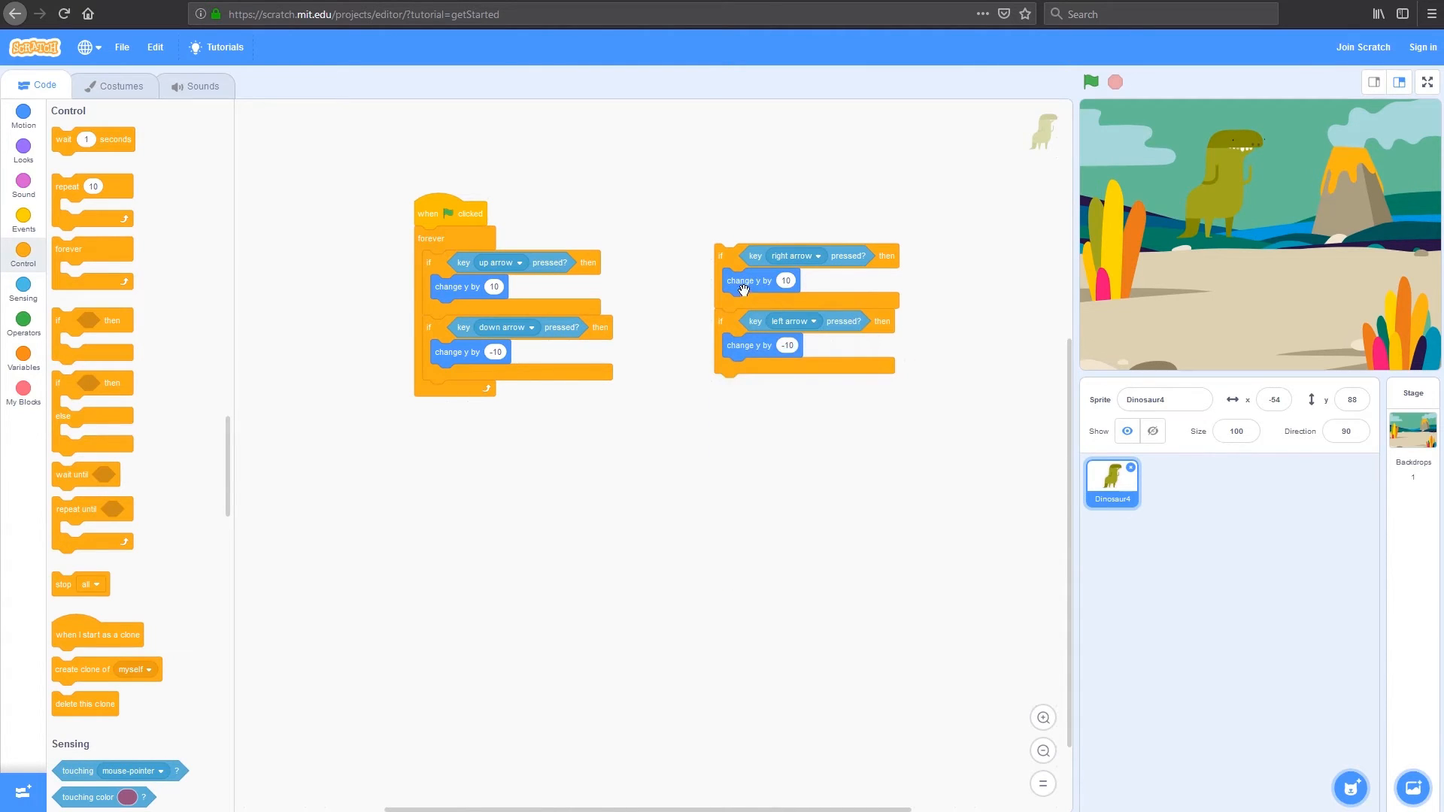
Replace their change y blocks with change x by 10 and -10 and snap them into the forever loop.
left_click_drag(744, 281, 128, 480)
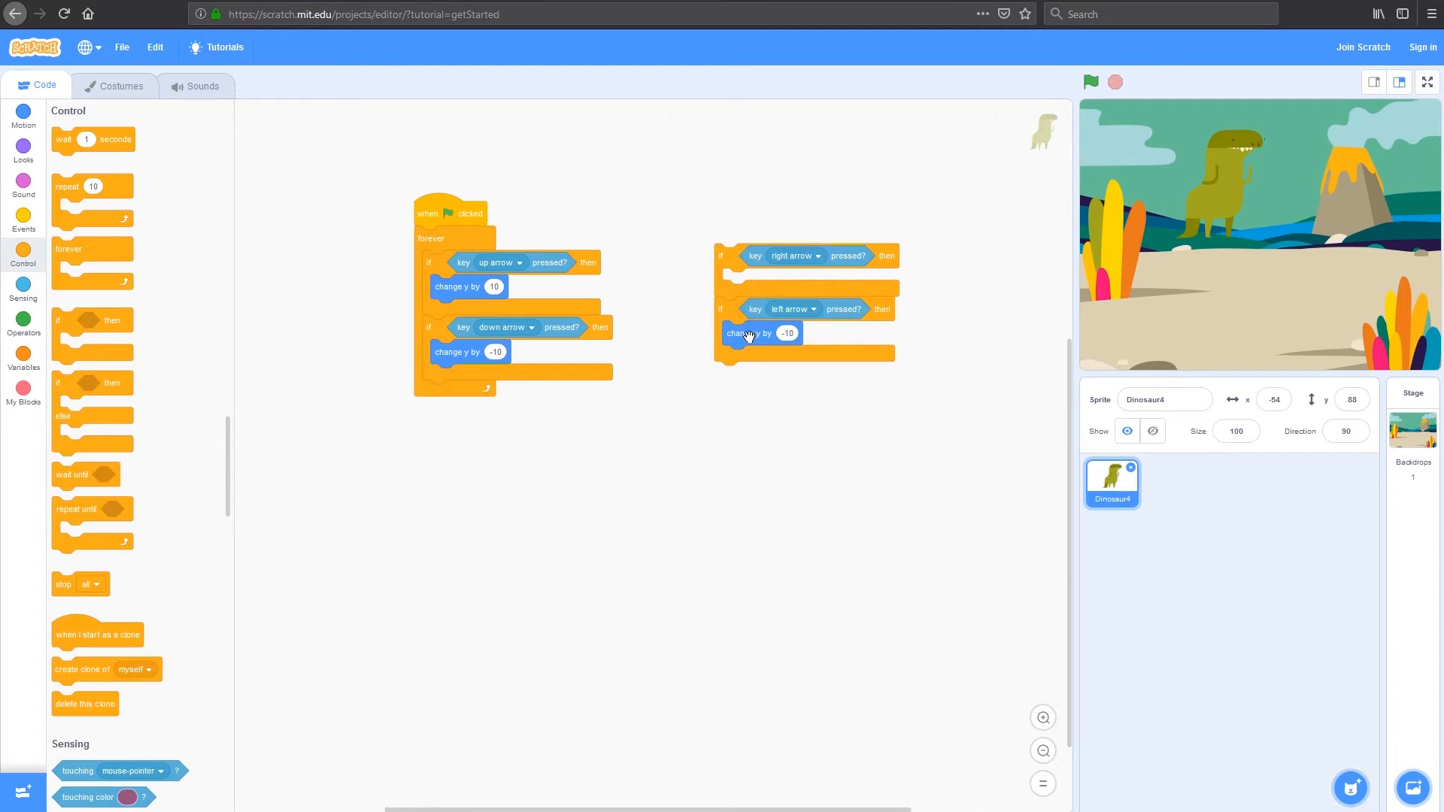
mouse_move(747, 333)
left_mouse_down()
mouse_move(580, 478)
mouse_move(148, 497)
left_mouse_up()
left_click(26, 116)
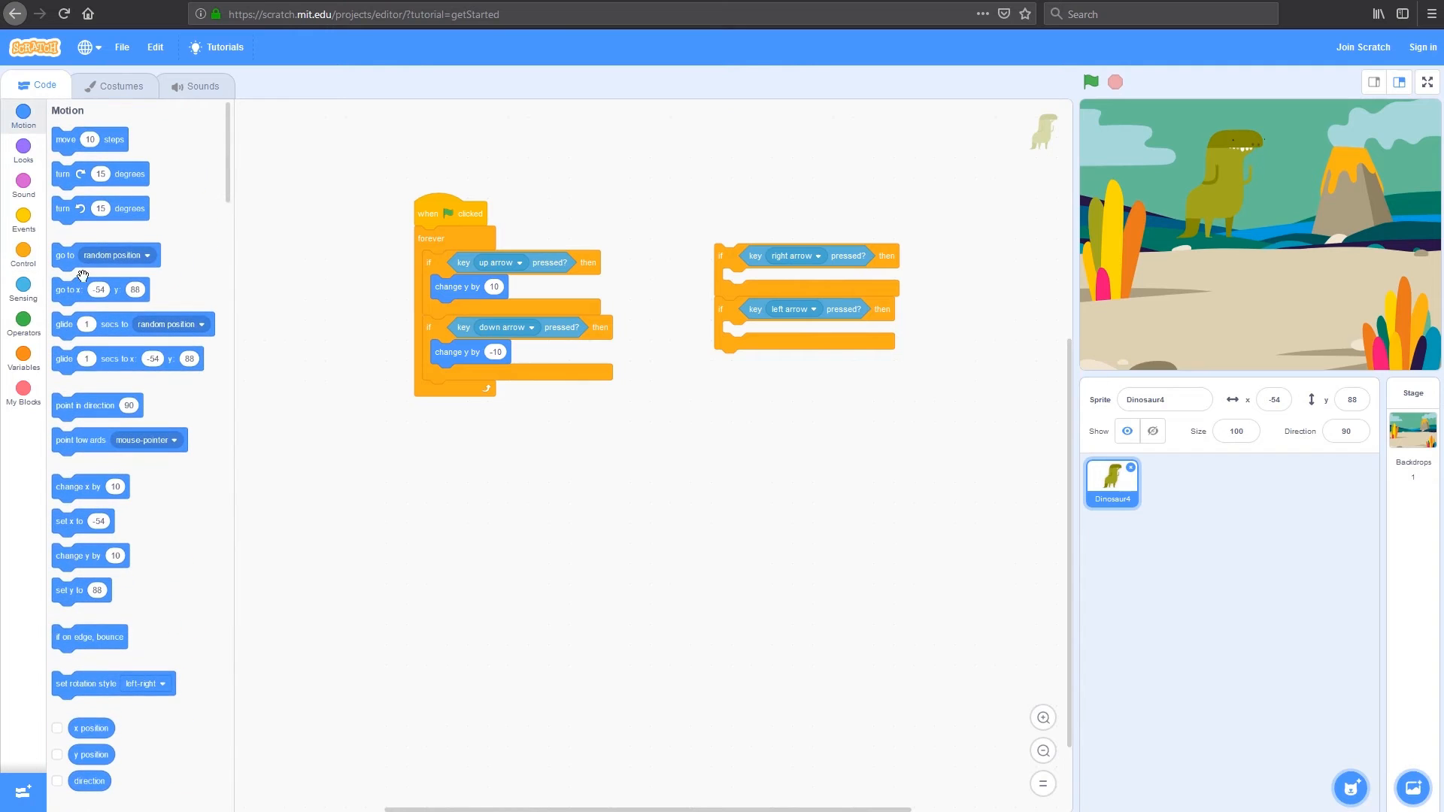
left_click_drag(75, 486, 745, 282)
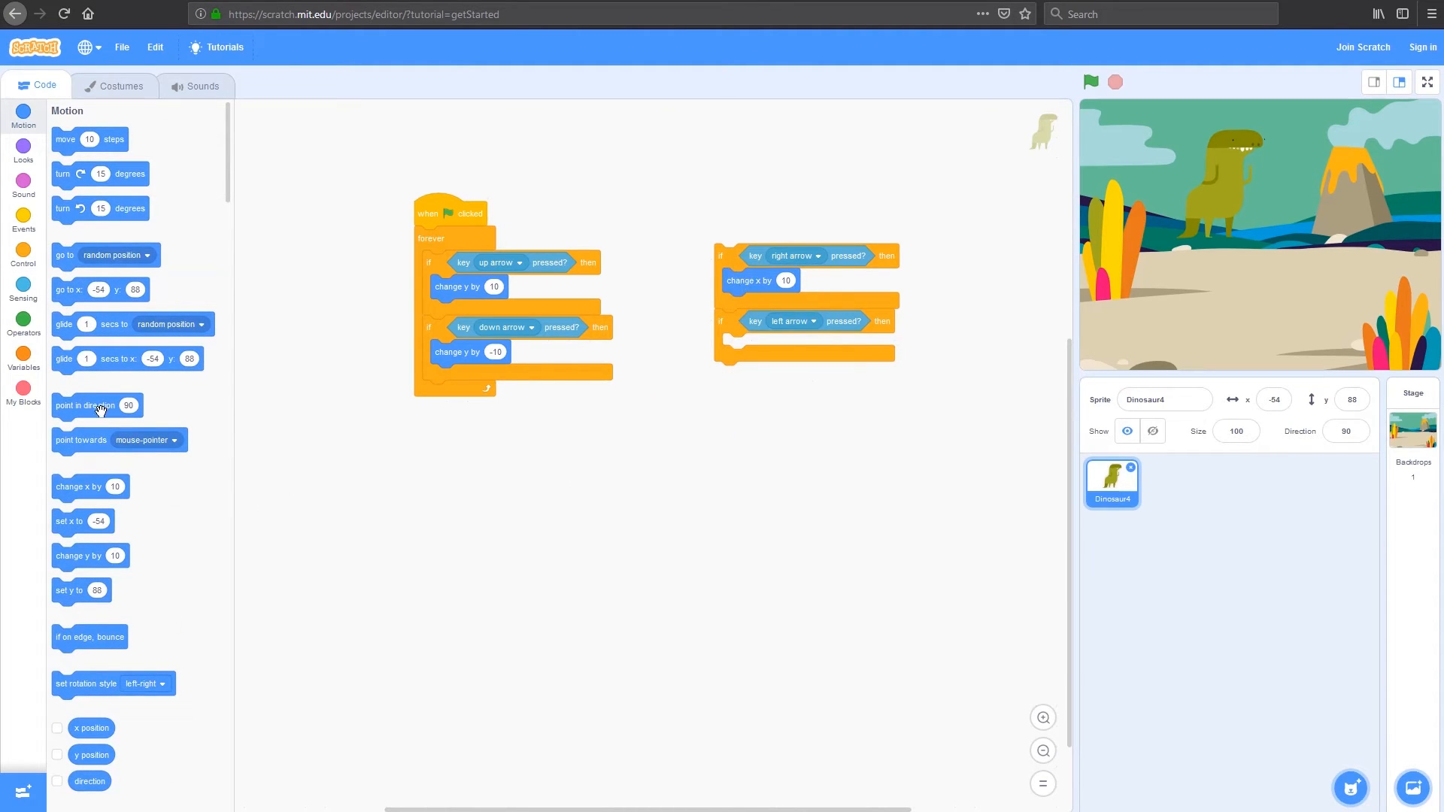
left_click_drag(75, 487, 751, 346)
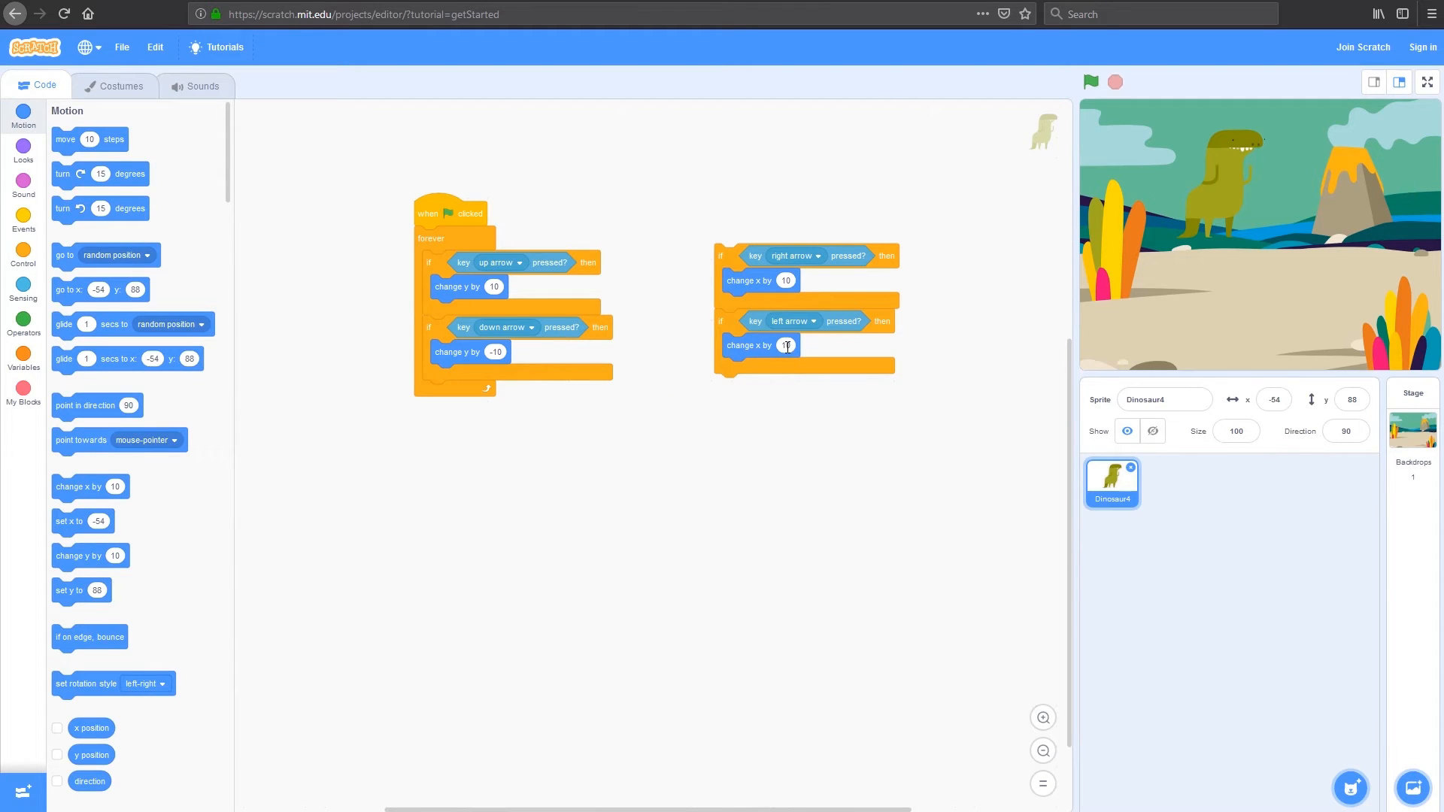
left_click(785, 346)
type("-")
left_click_drag(728, 251, 440, 390)
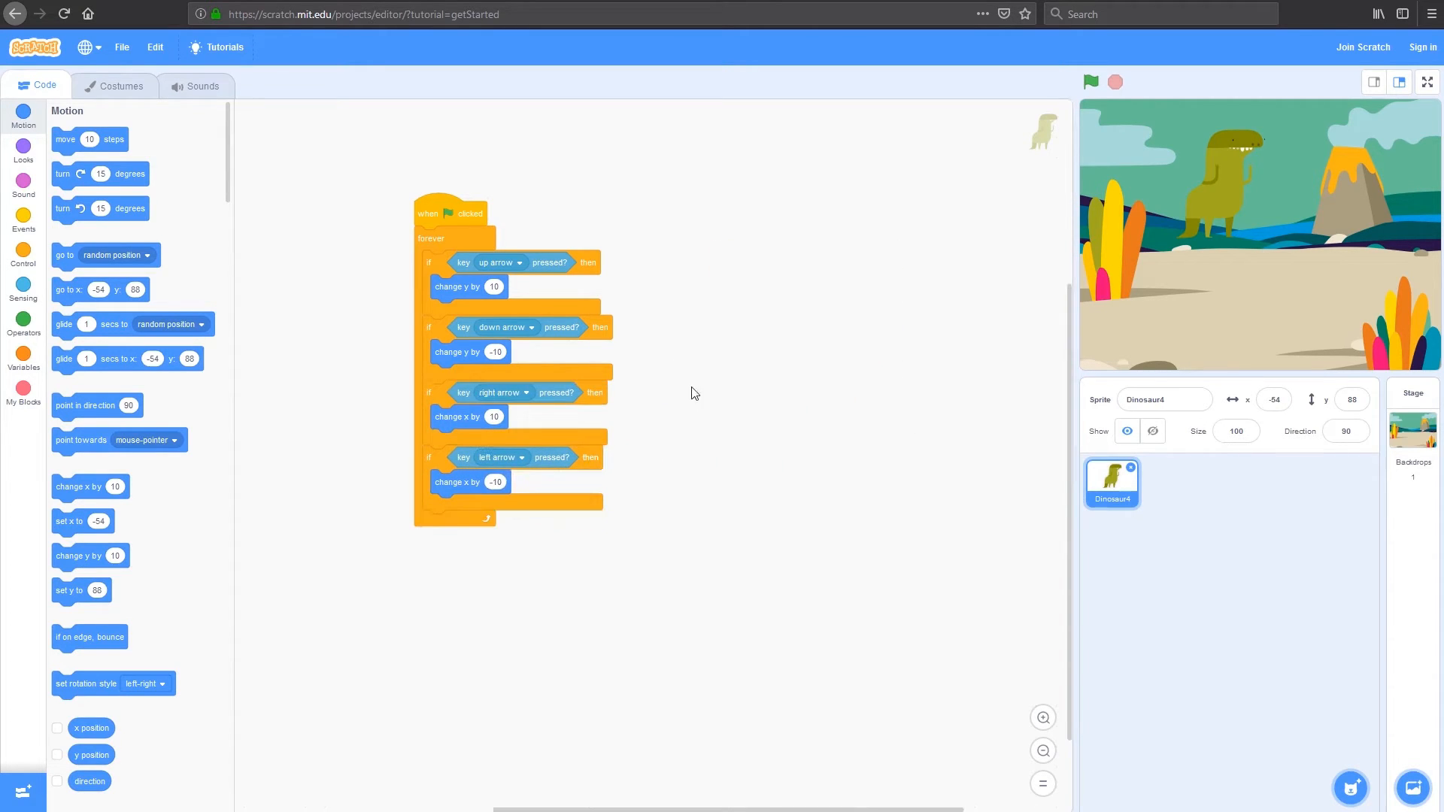
Run the project, test all four arrow keys moving the dinosaur, then stop it.
left_click(1092, 82)
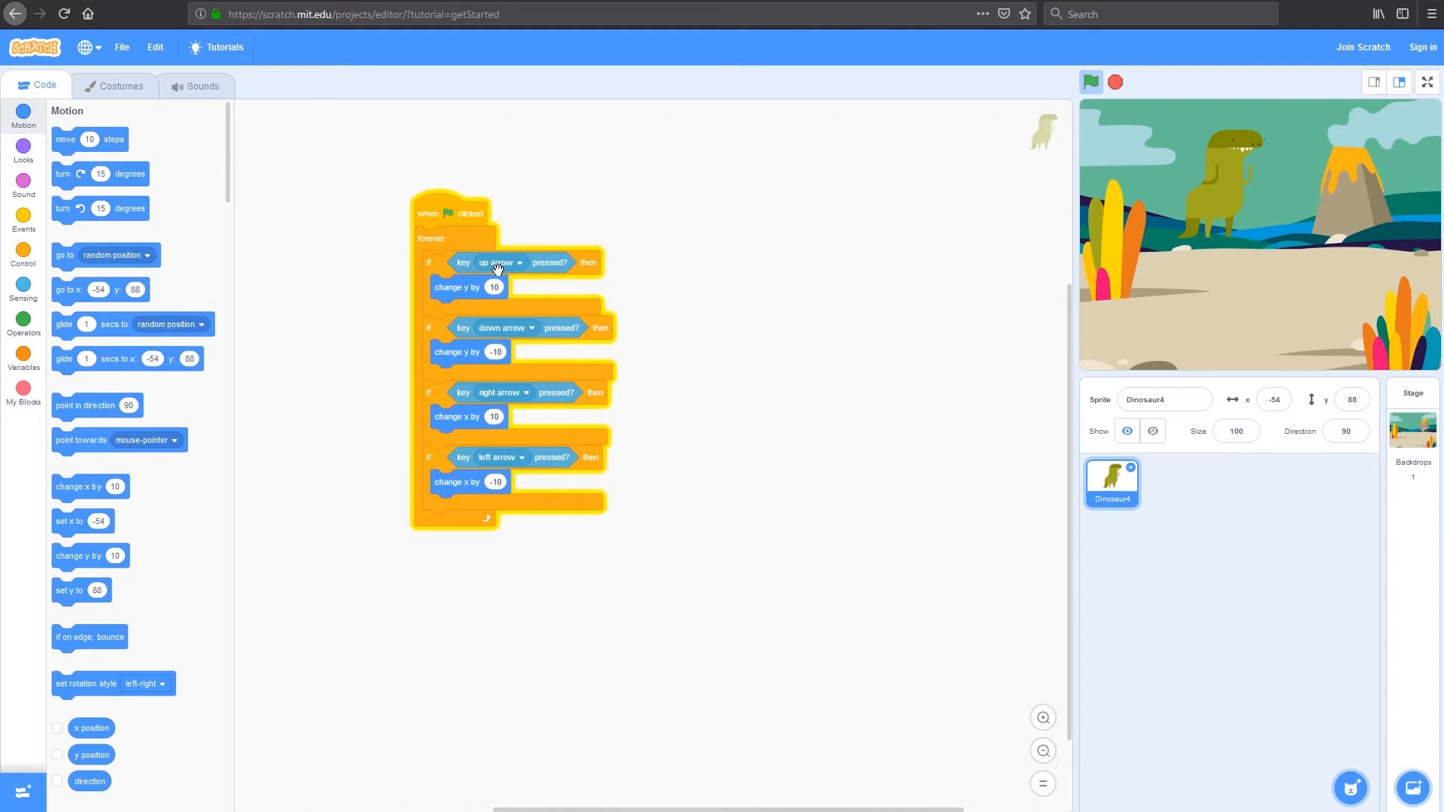
key("Down")
key("Down")
key("Down")
key("Left")
key("Left")
key("Left")
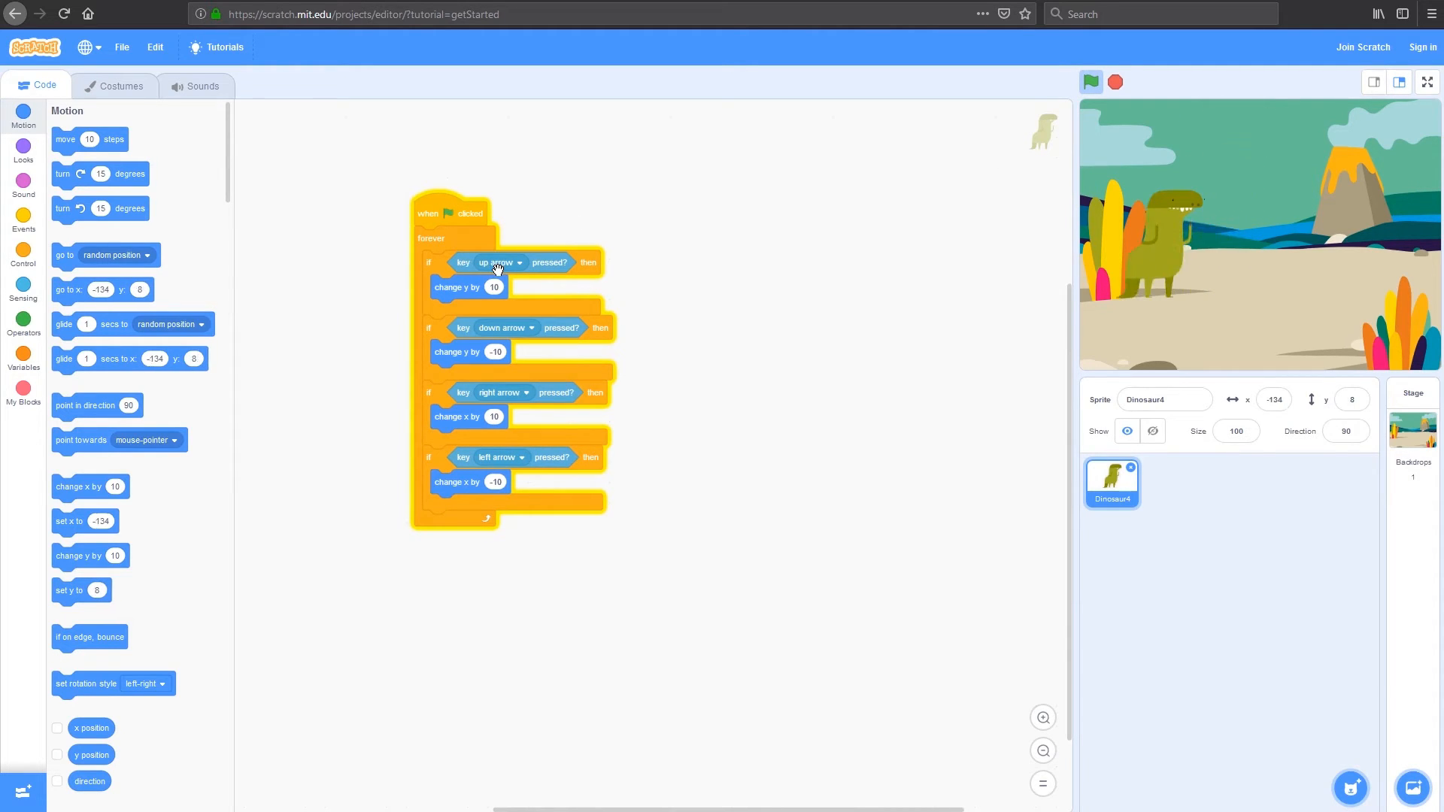
key("Right")
key("Right")
key("Right")
key("Right")
key("Right")
key("Right")
key("Up")
key("Up")
key("Up")
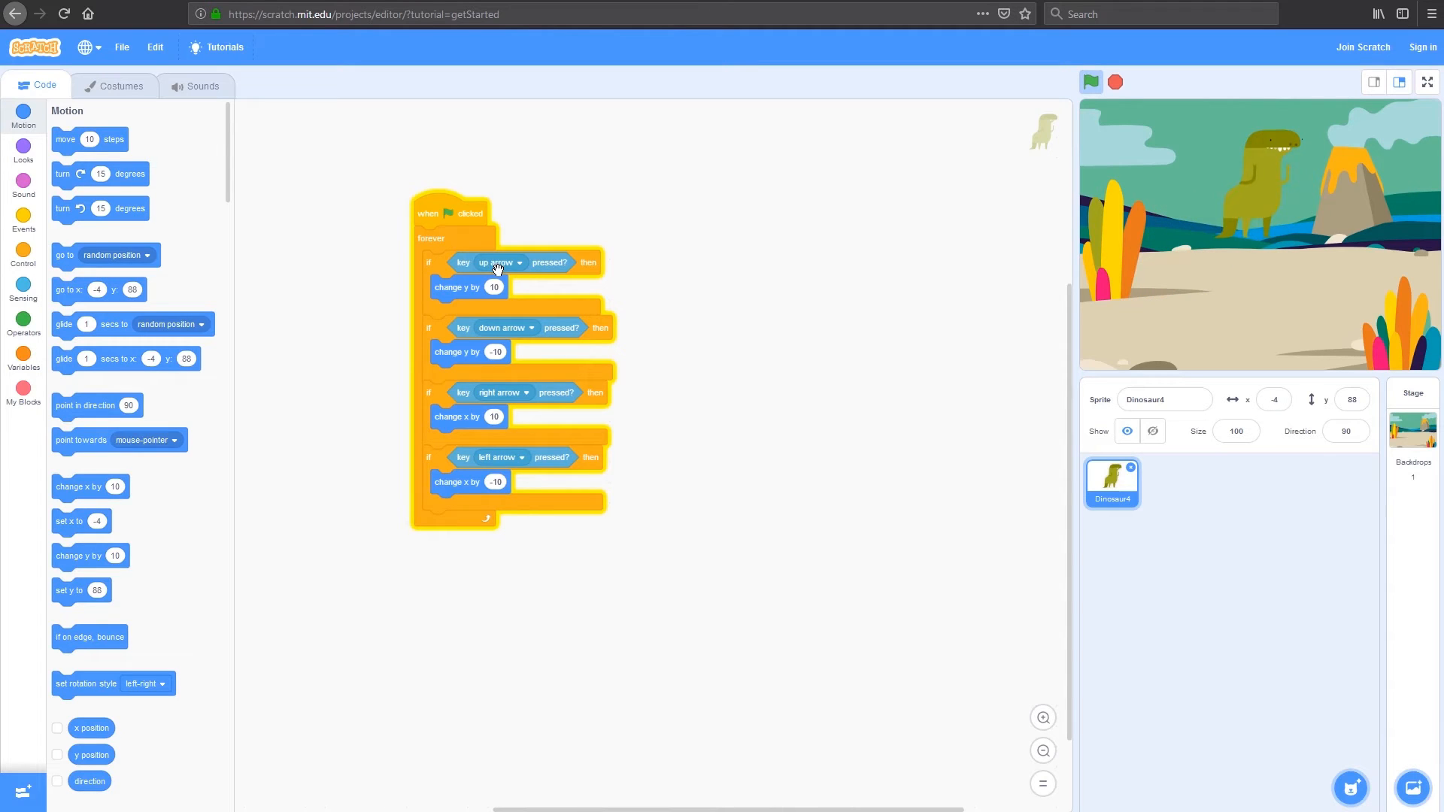
key("Down")
key("Down")
key("Down")
key("Left")
key("Left")
key("Left")
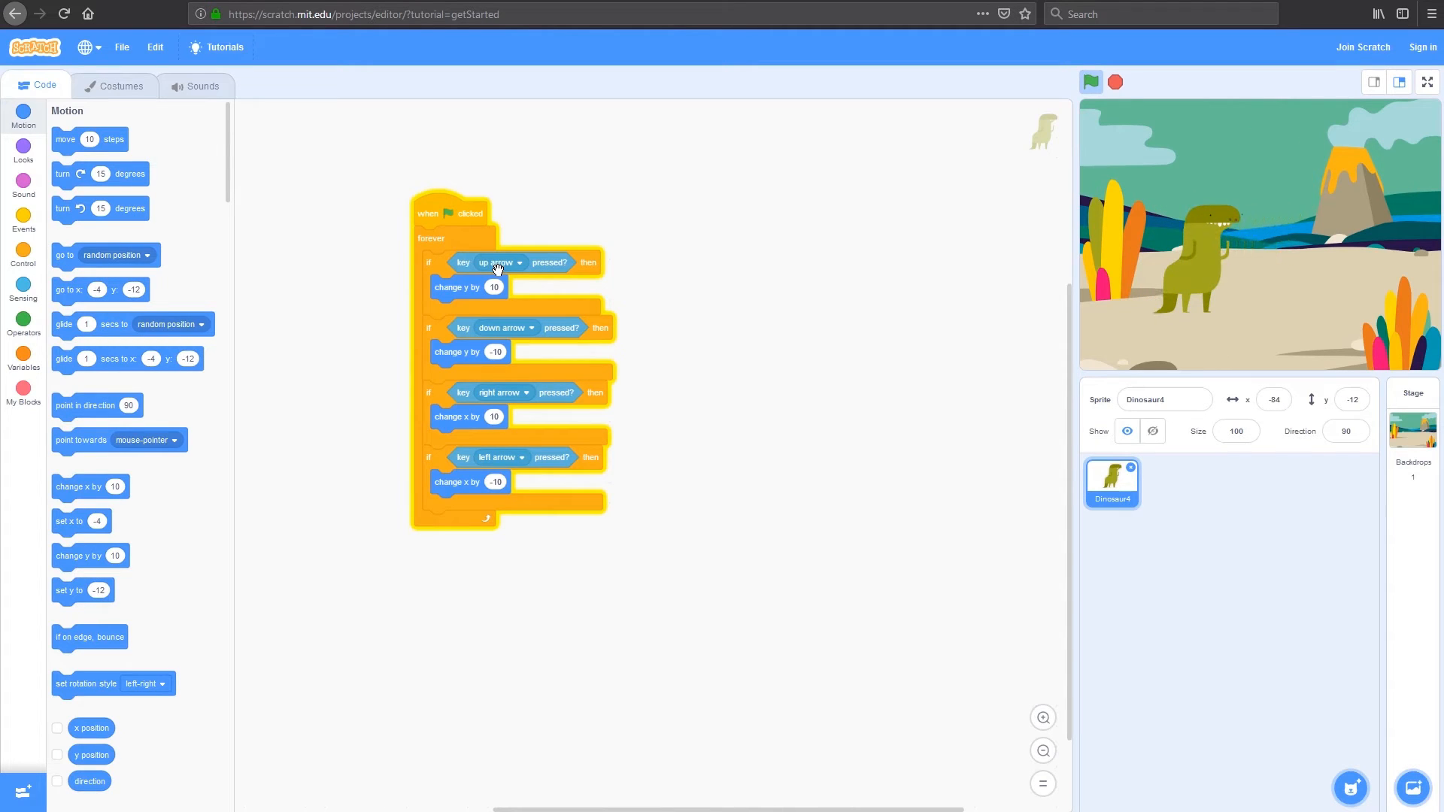
key("Right")
key("Right")
key("Right")
key("Right")
key("Right")
key("Right")
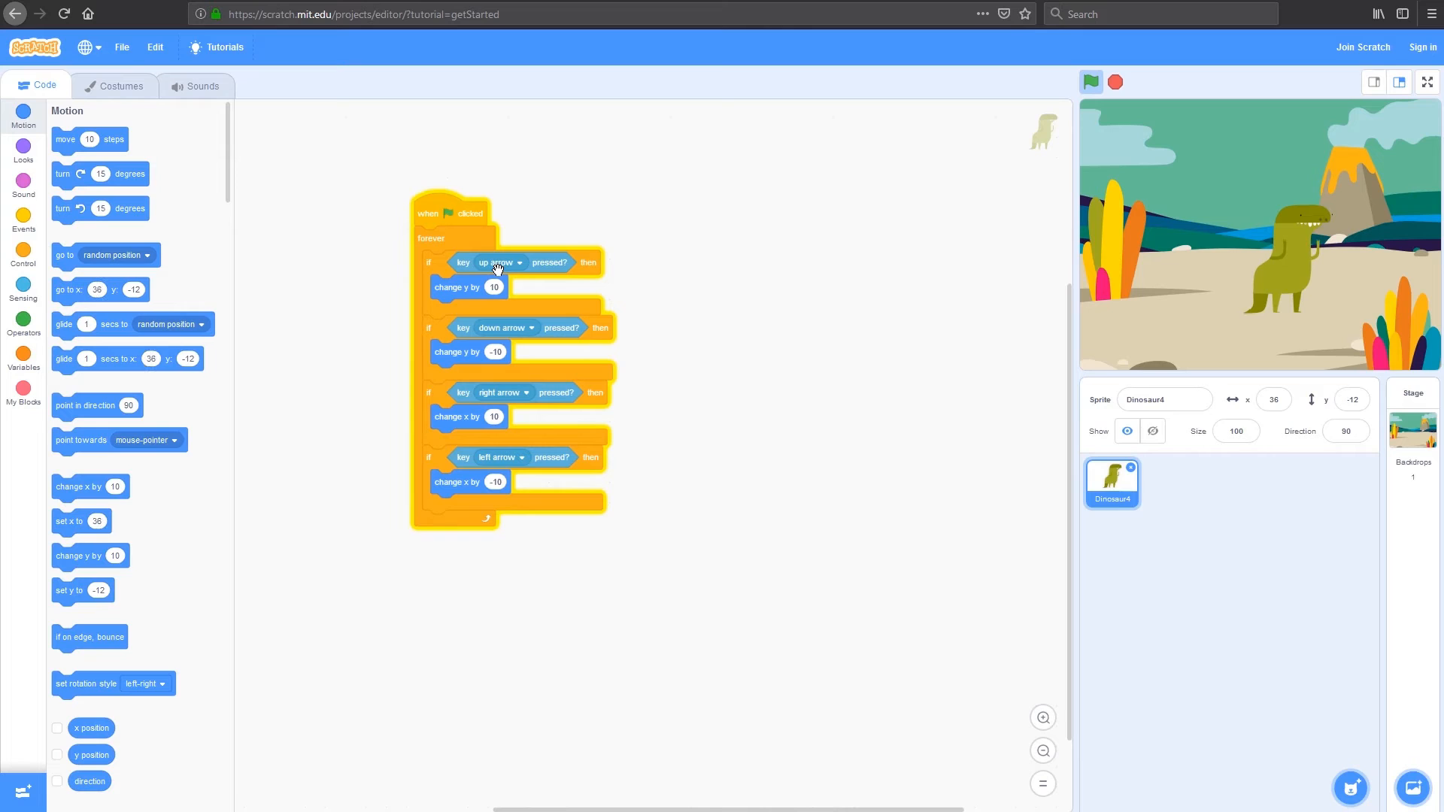
left_click(1114, 82)
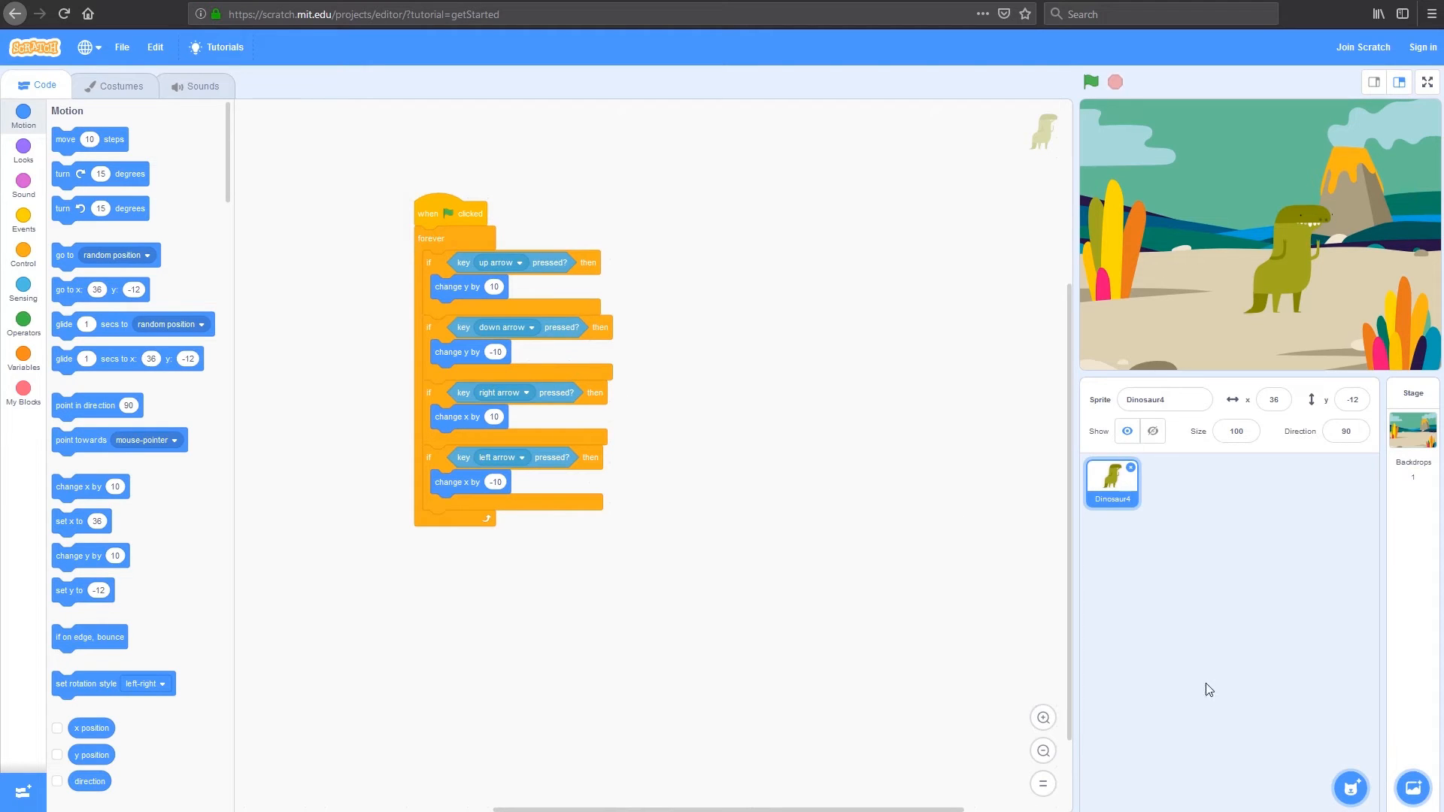
Add the Beachball sprite from the library and rename it Egg.
mouse_move(1351, 786)
left_click(1350, 759)
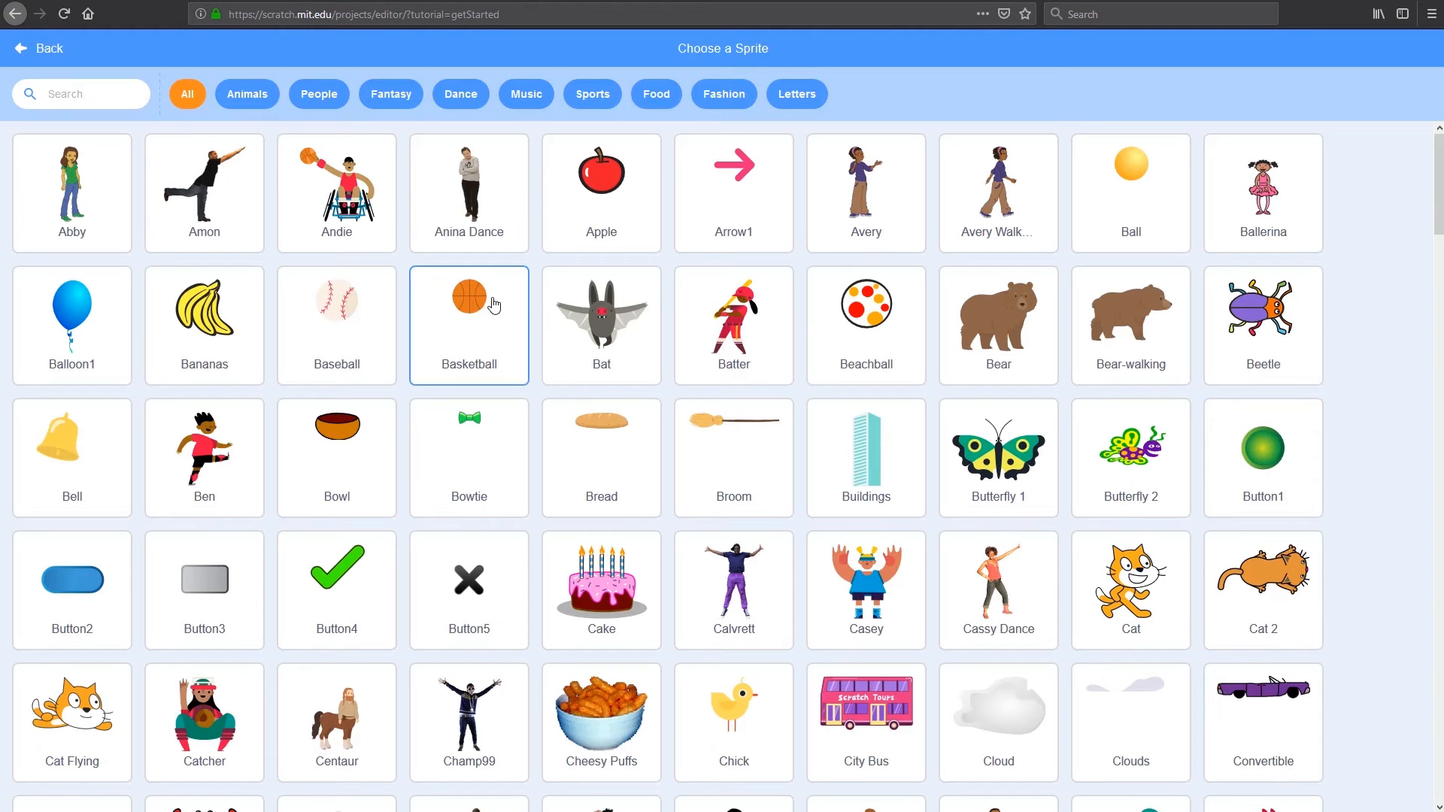
left_click(883, 359)
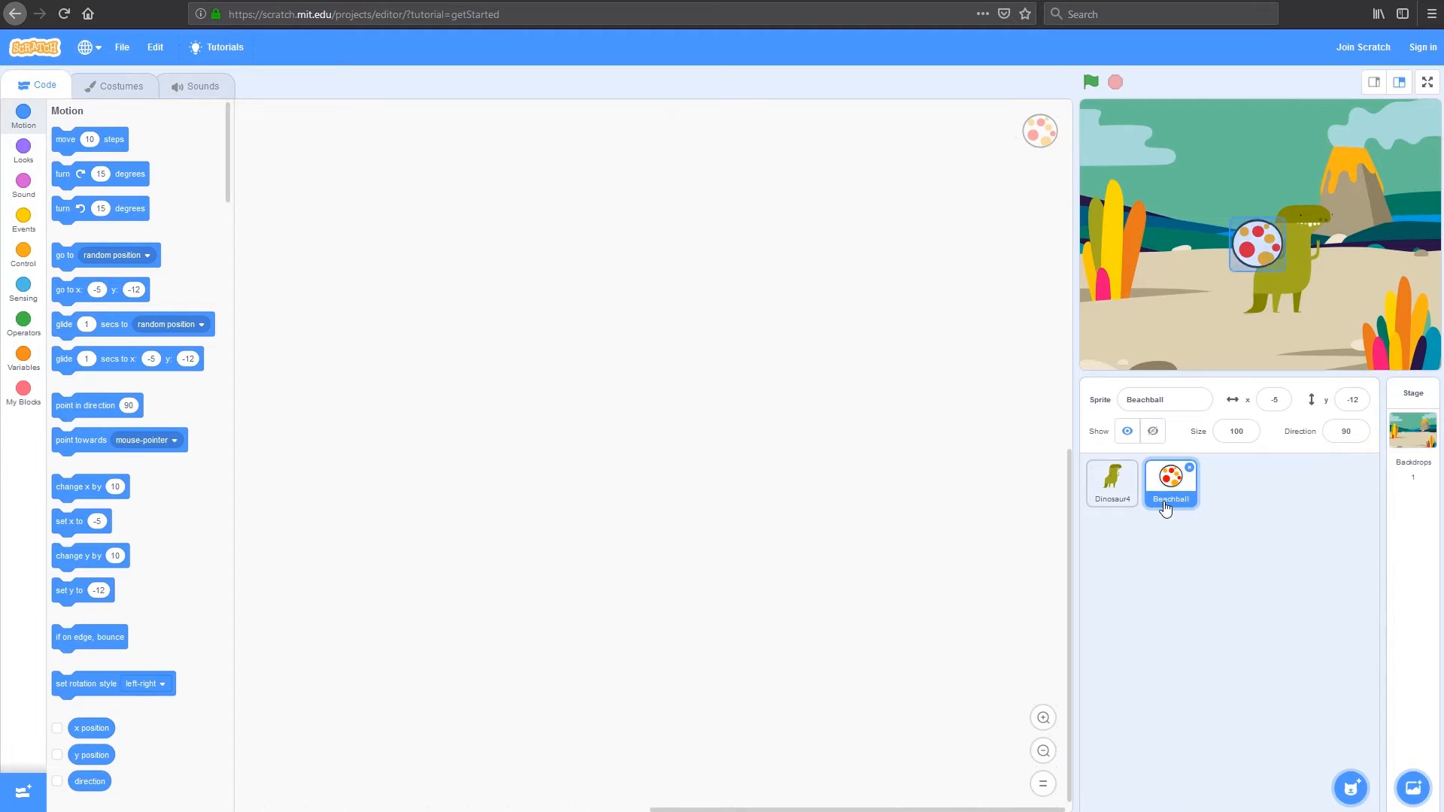
left_click(1171, 401)
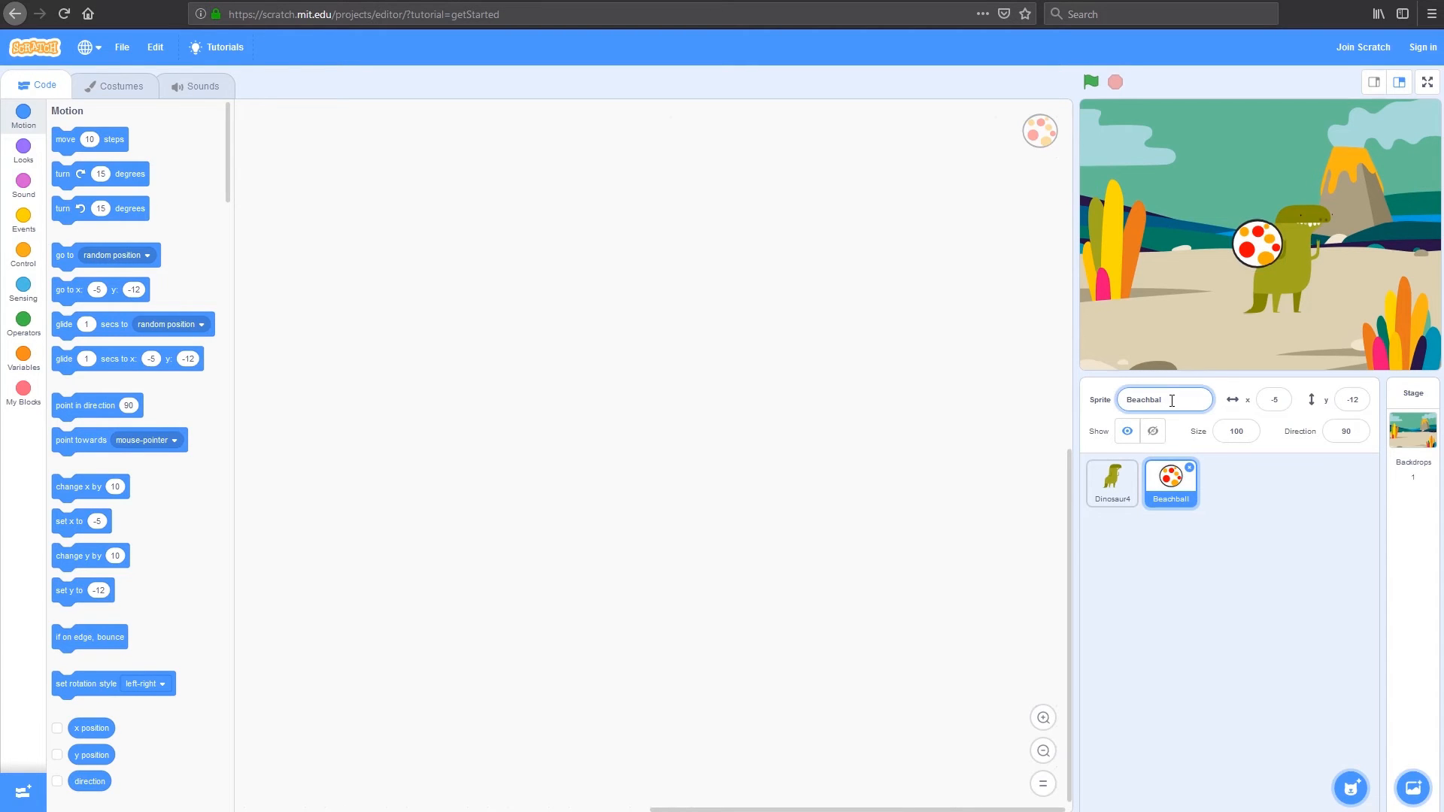
key("BackSpace")
key("BackSpace")
key("BackSpace")
type("Egg")
left_click(1198, 541)
Stretch the ball costume's inner and outer circles vertically into a tall egg-shaped oval.
left_click(121, 88)
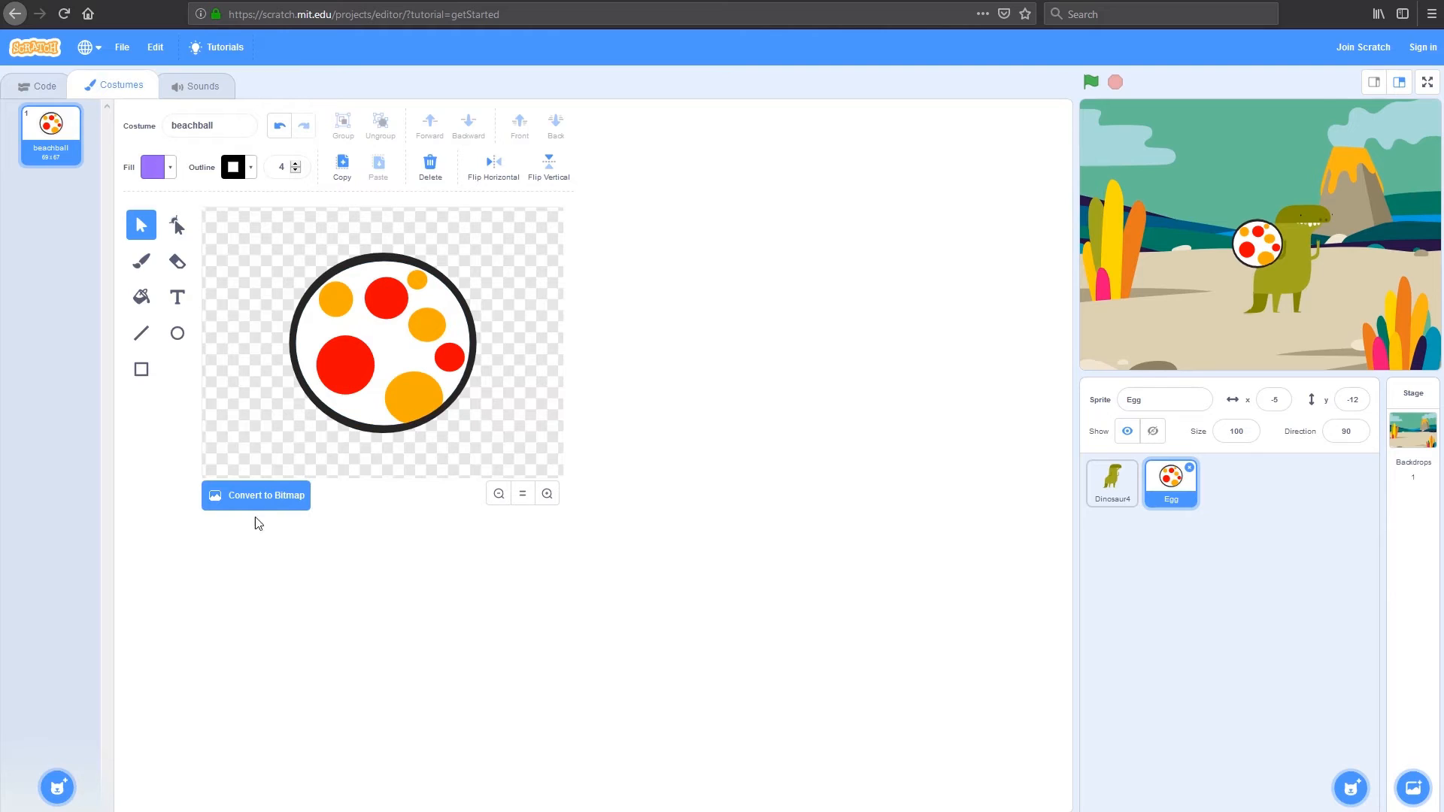
left_click(379, 271)
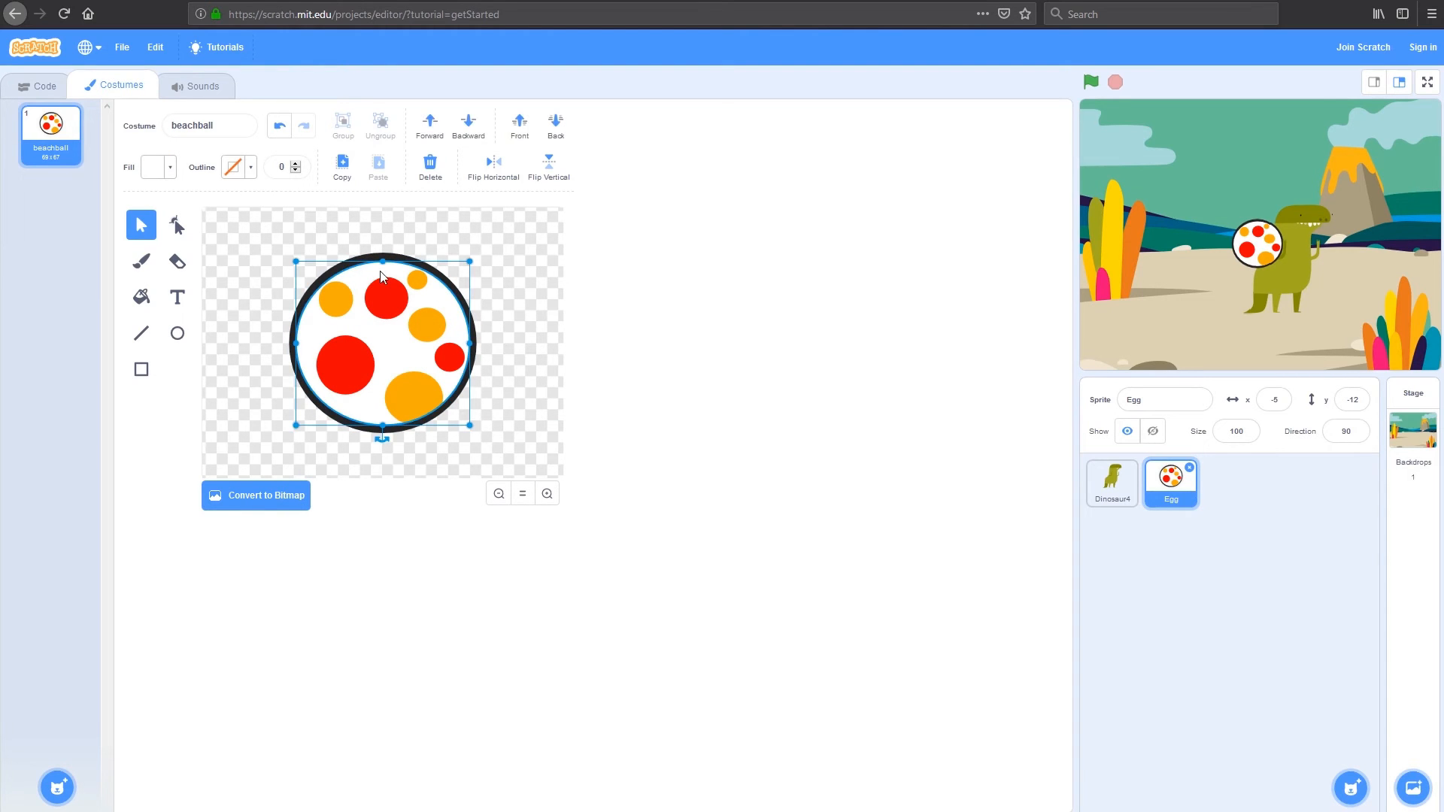
left_click(390, 263)
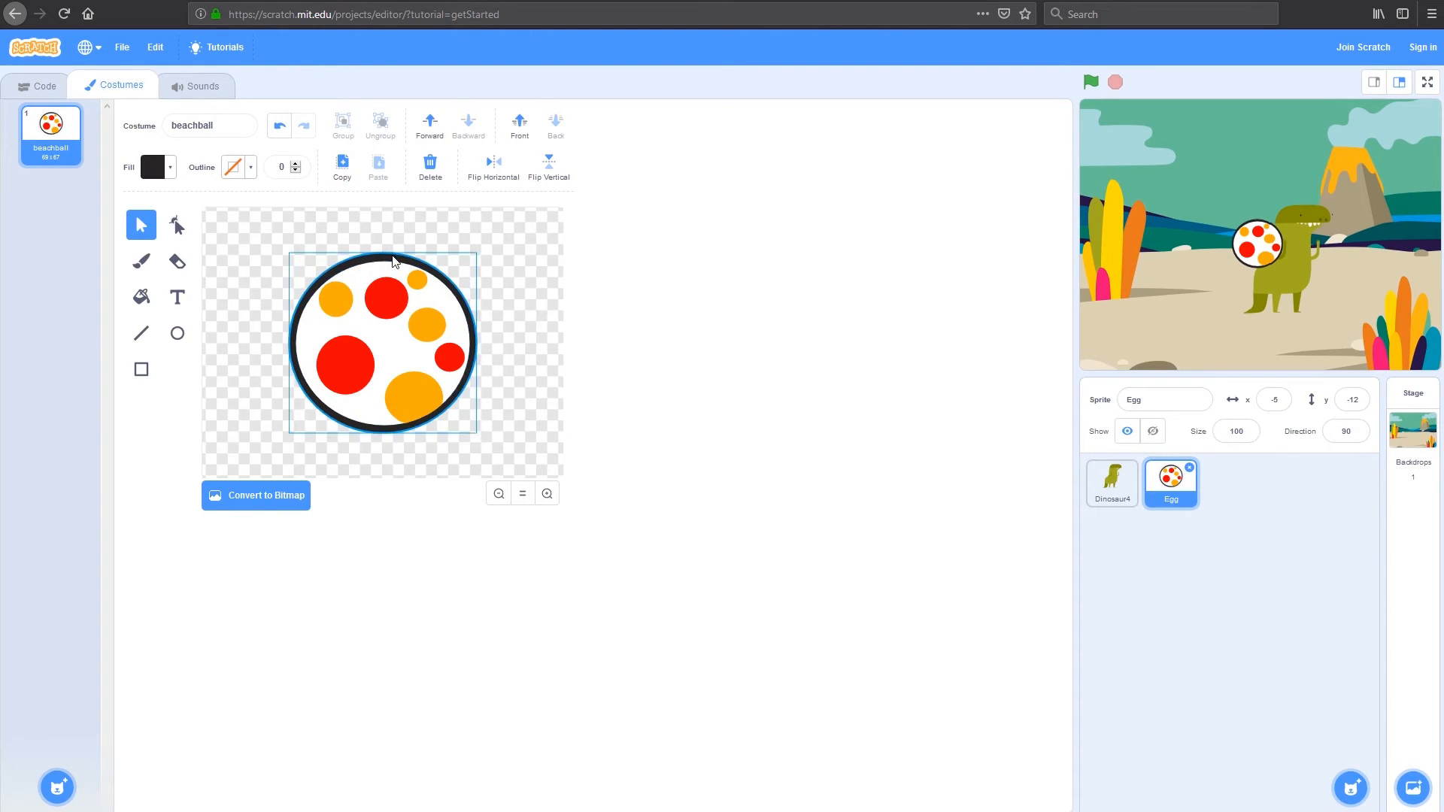
left_click(361, 284, "shift")
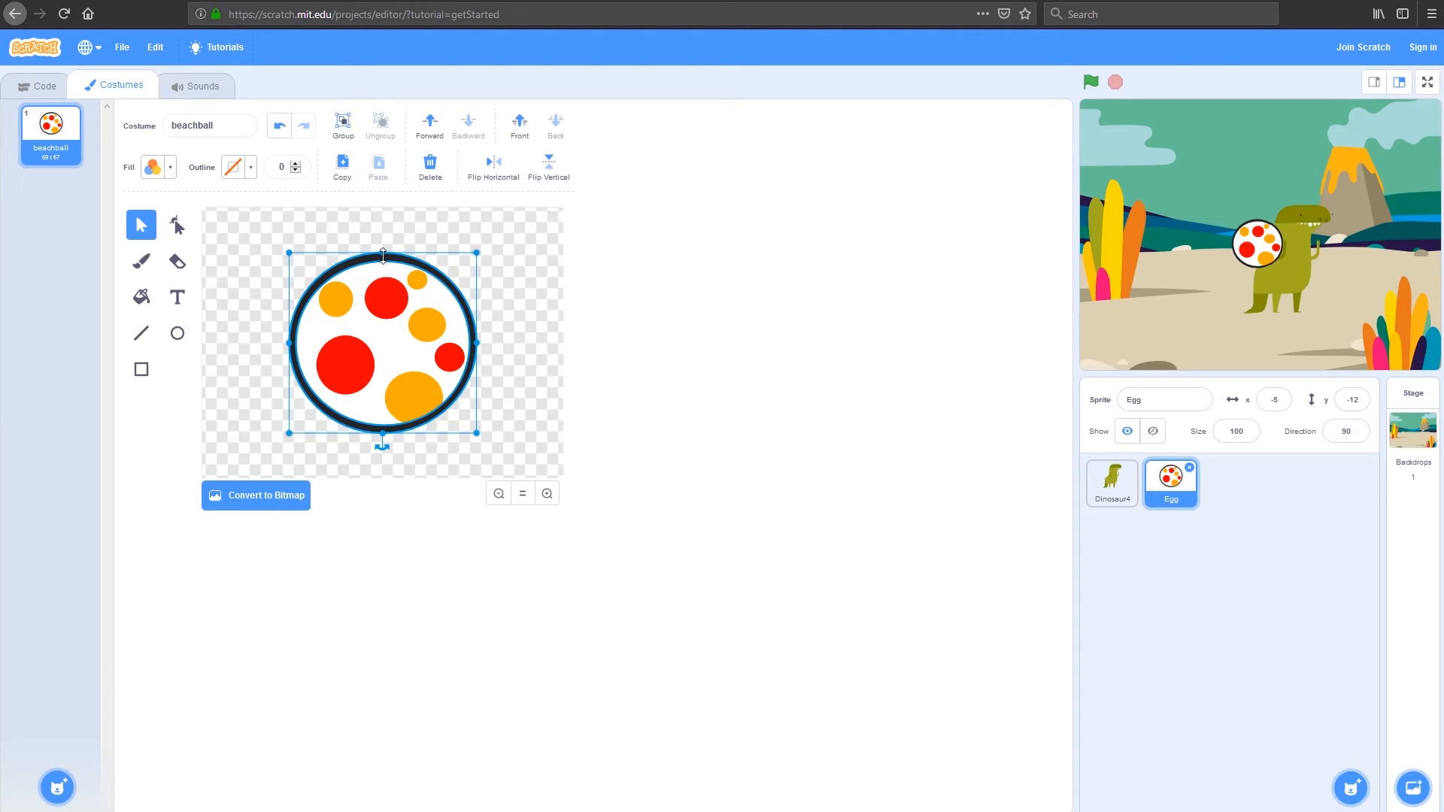
left_click_drag(382, 256, 391, 212)
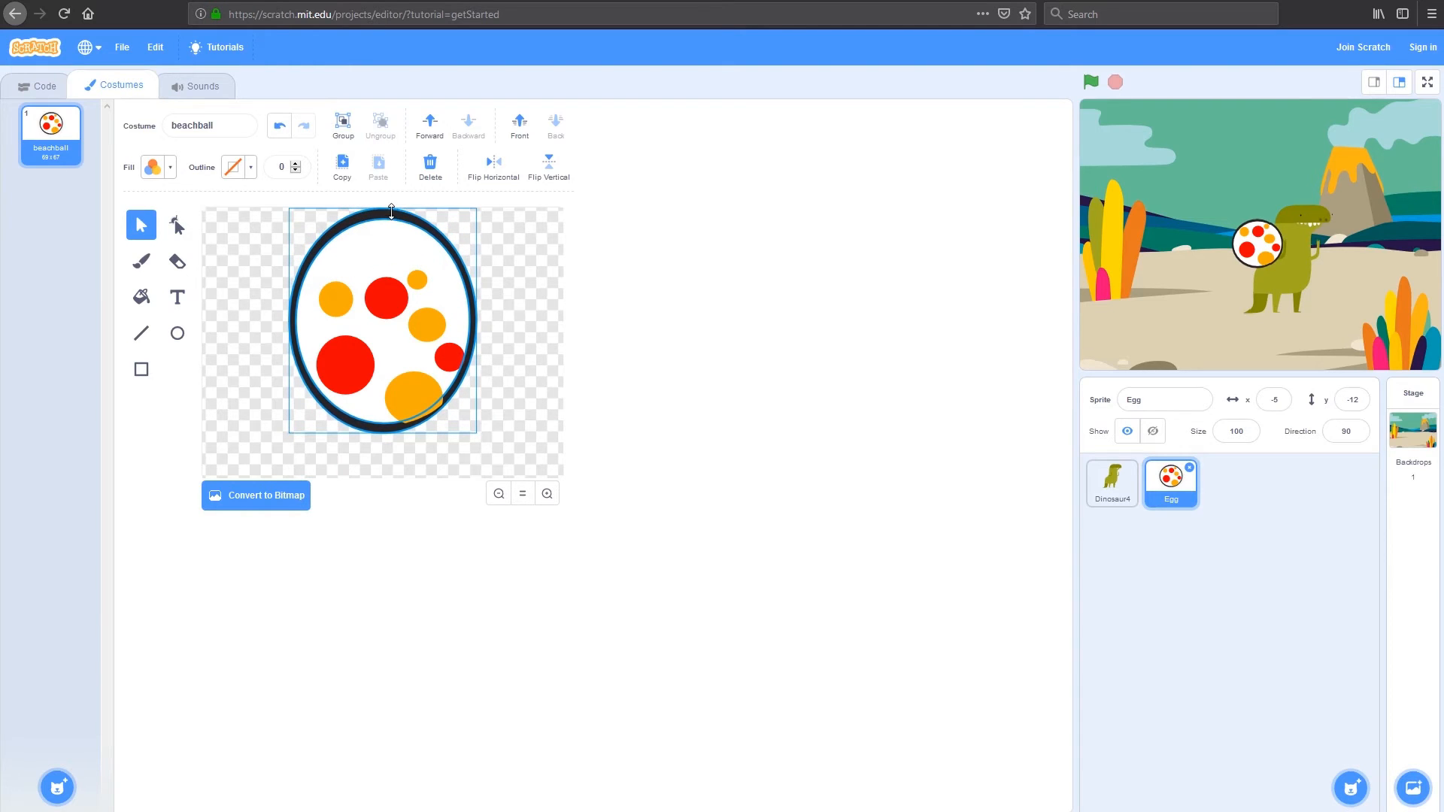
left_click_drag(383, 433, 385, 471)
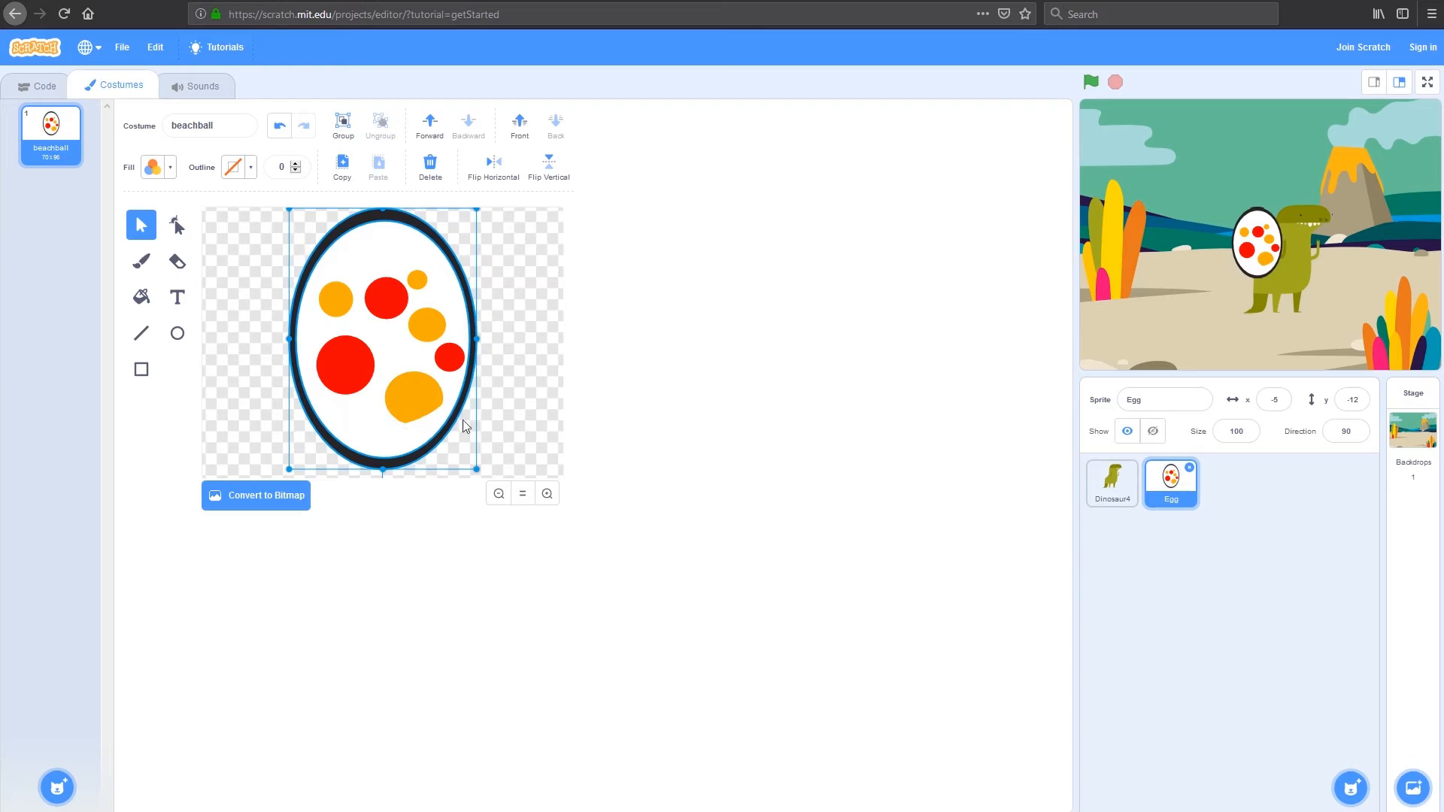
Reposition the spots inside the egg: orange toward bottom right, red spots left and up top.
left_click(593, 418)
left_click(405, 401)
left_click(425, 443)
left_click_drag(410, 395, 409, 424)
left_click(409, 425)
left_click_drag(450, 358, 418, 367)
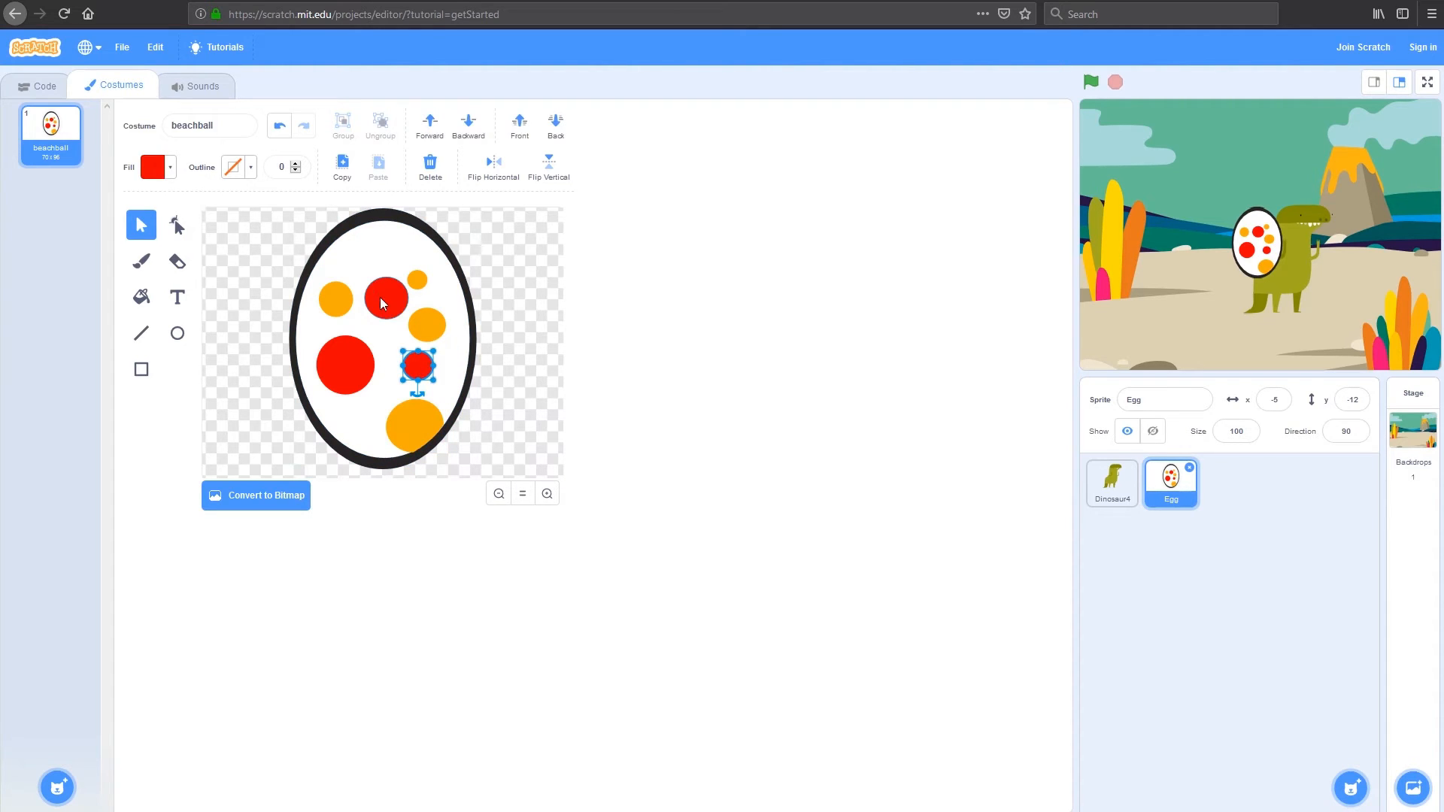
left_click_drag(384, 297, 372, 262)
left_click_drag(345, 364, 341, 379)
left_click_drag(414, 328, 387, 326)
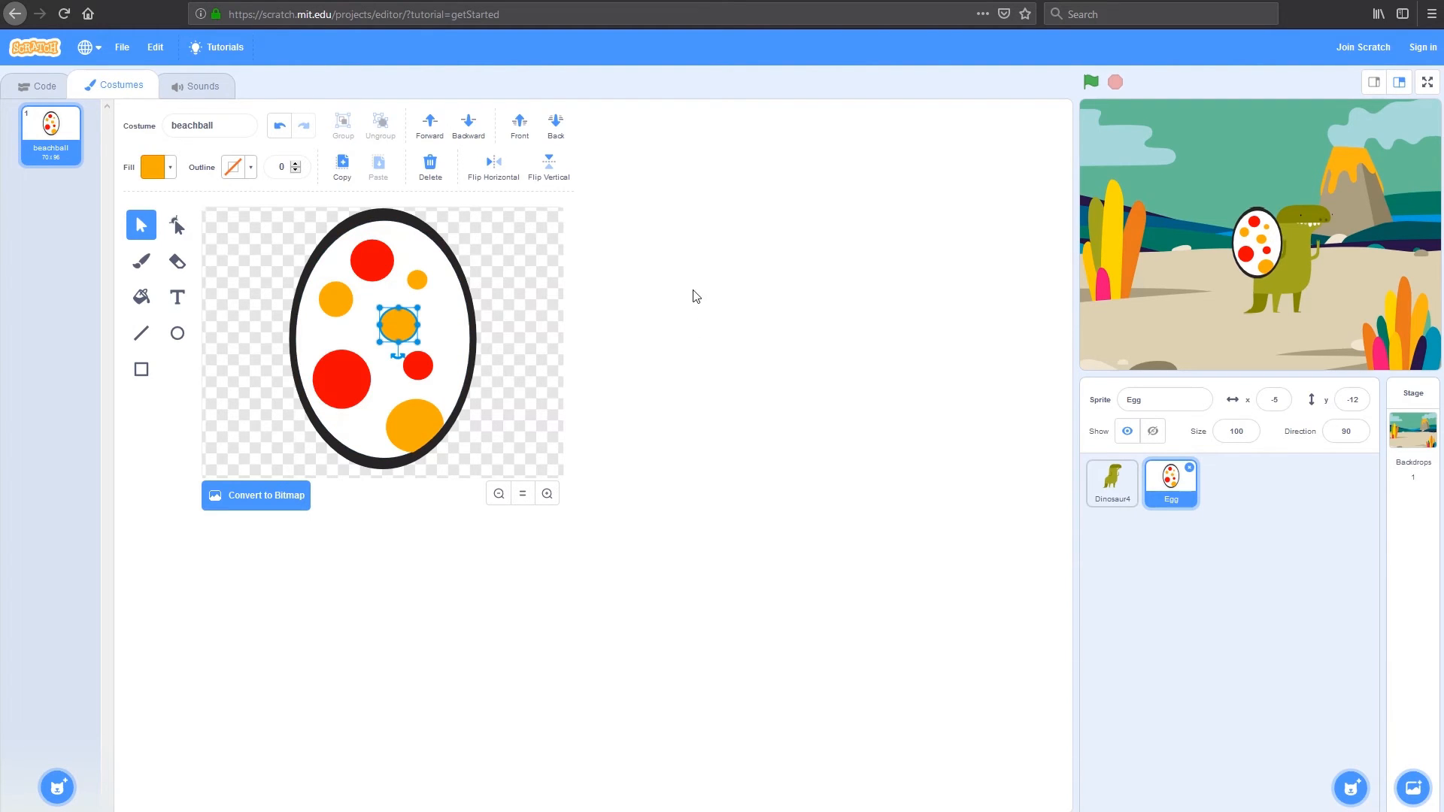
left_click(520, 330)
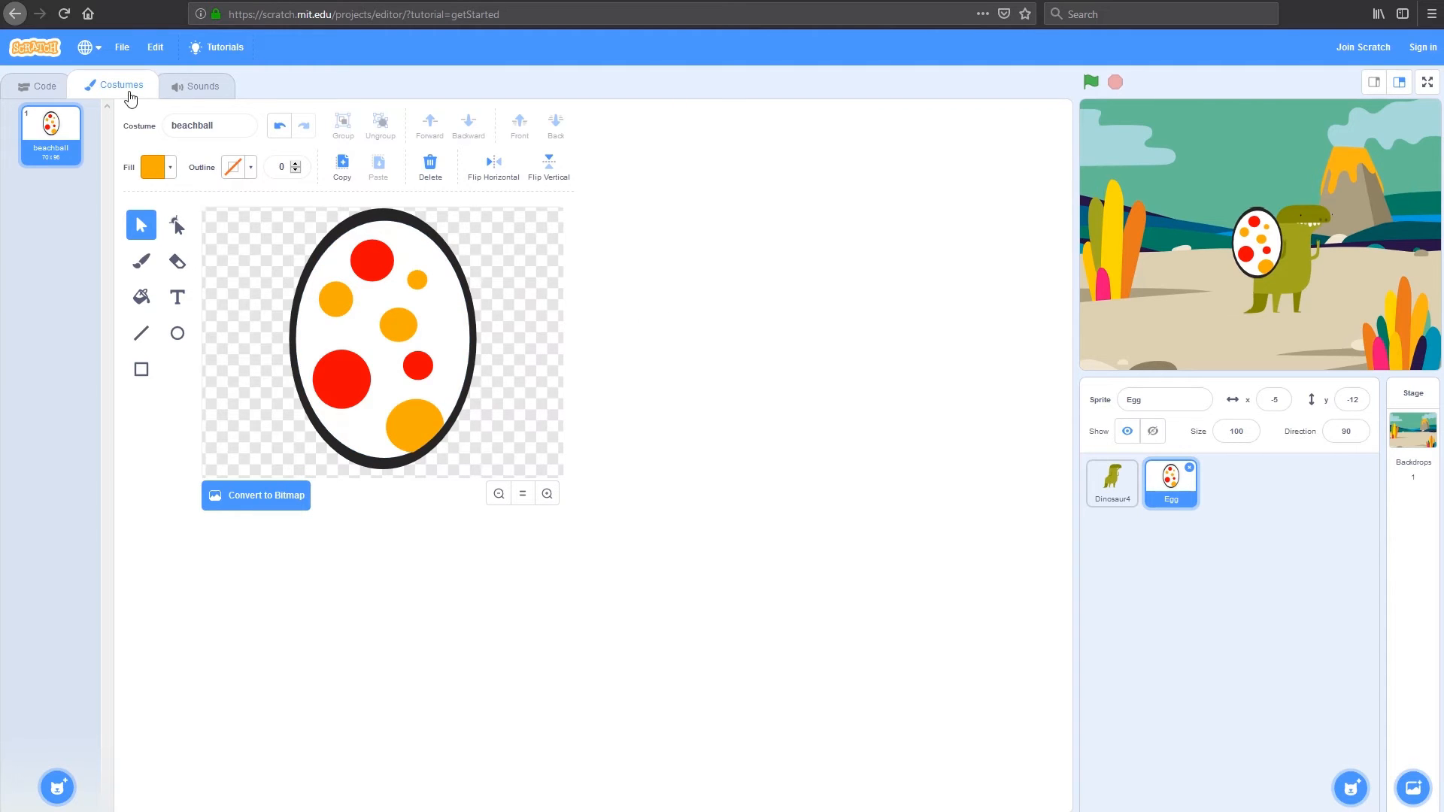
Start the Egg's script with a green-flag hat and a forever loop beneath it.
left_click(38, 88)
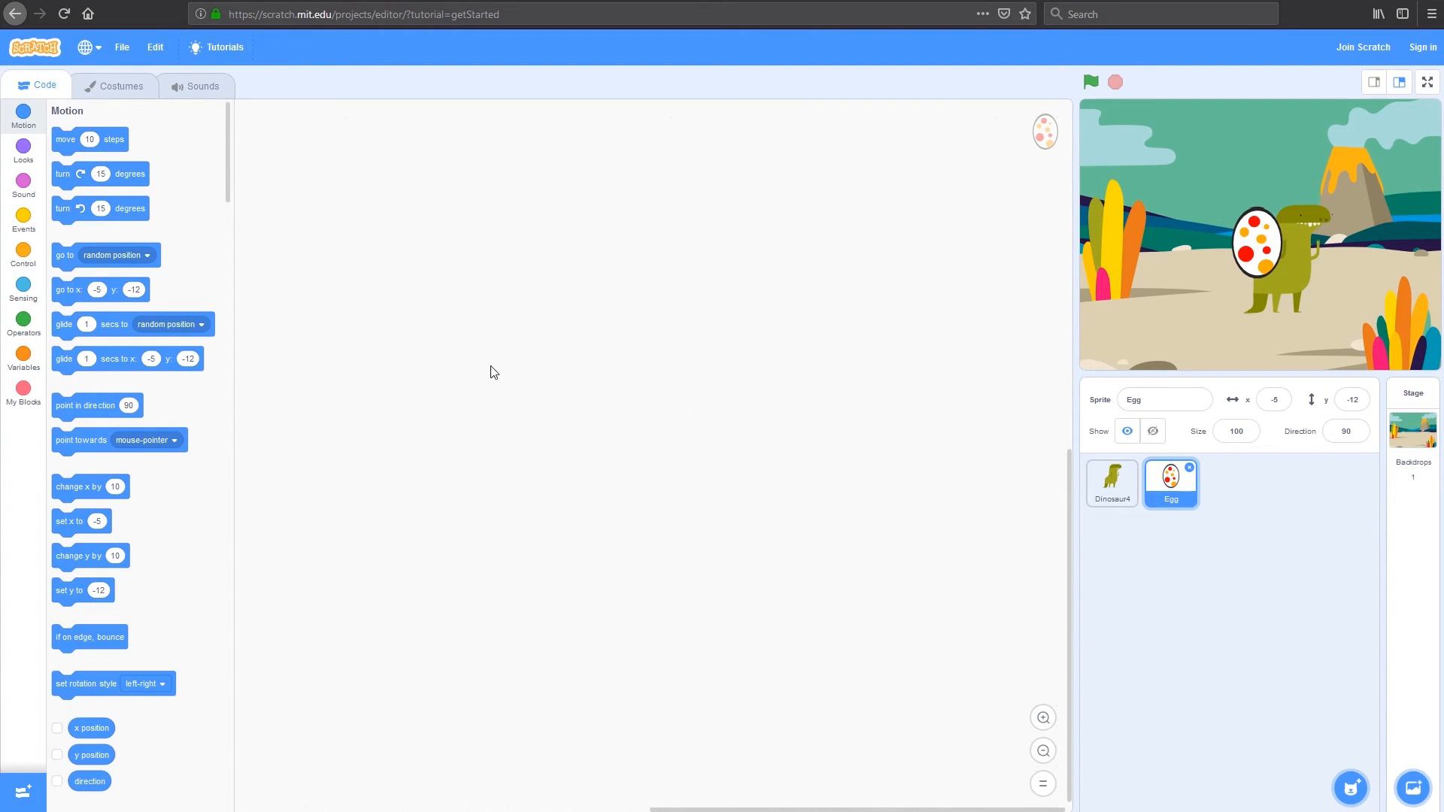
left_click(23, 226)
left_click_drag(73, 148, 453, 198)
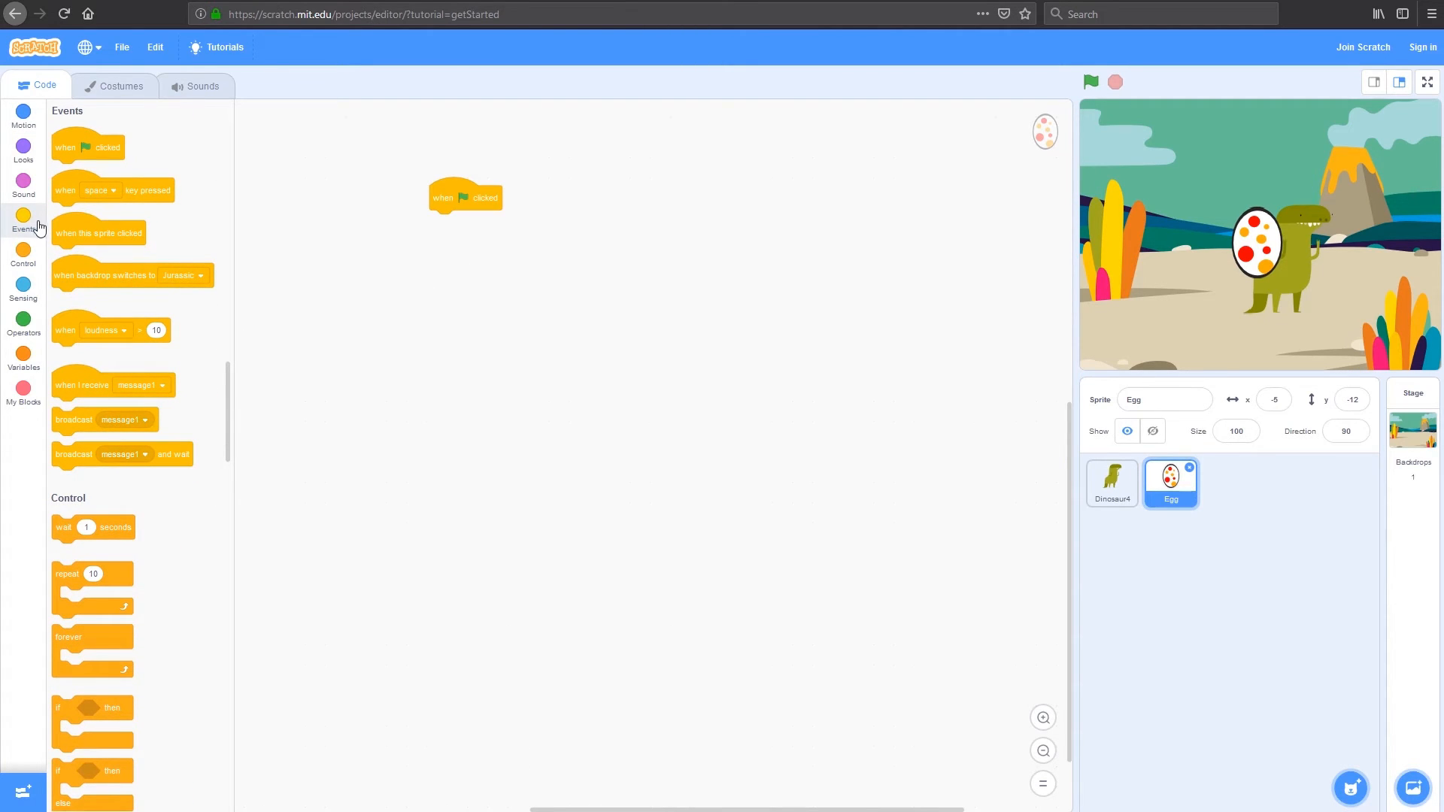
left_click(23, 253)
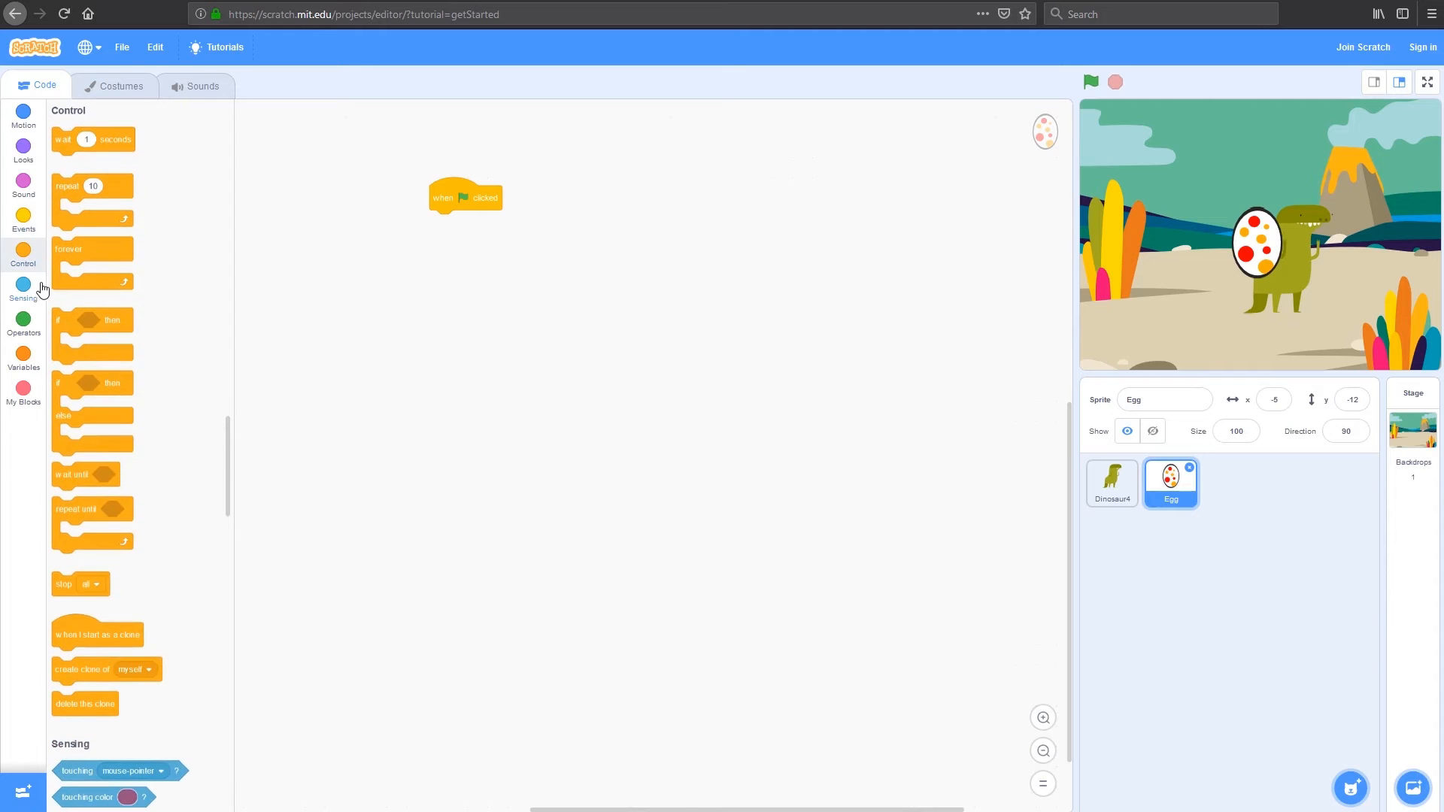
left_click_drag(68, 248, 432, 237)
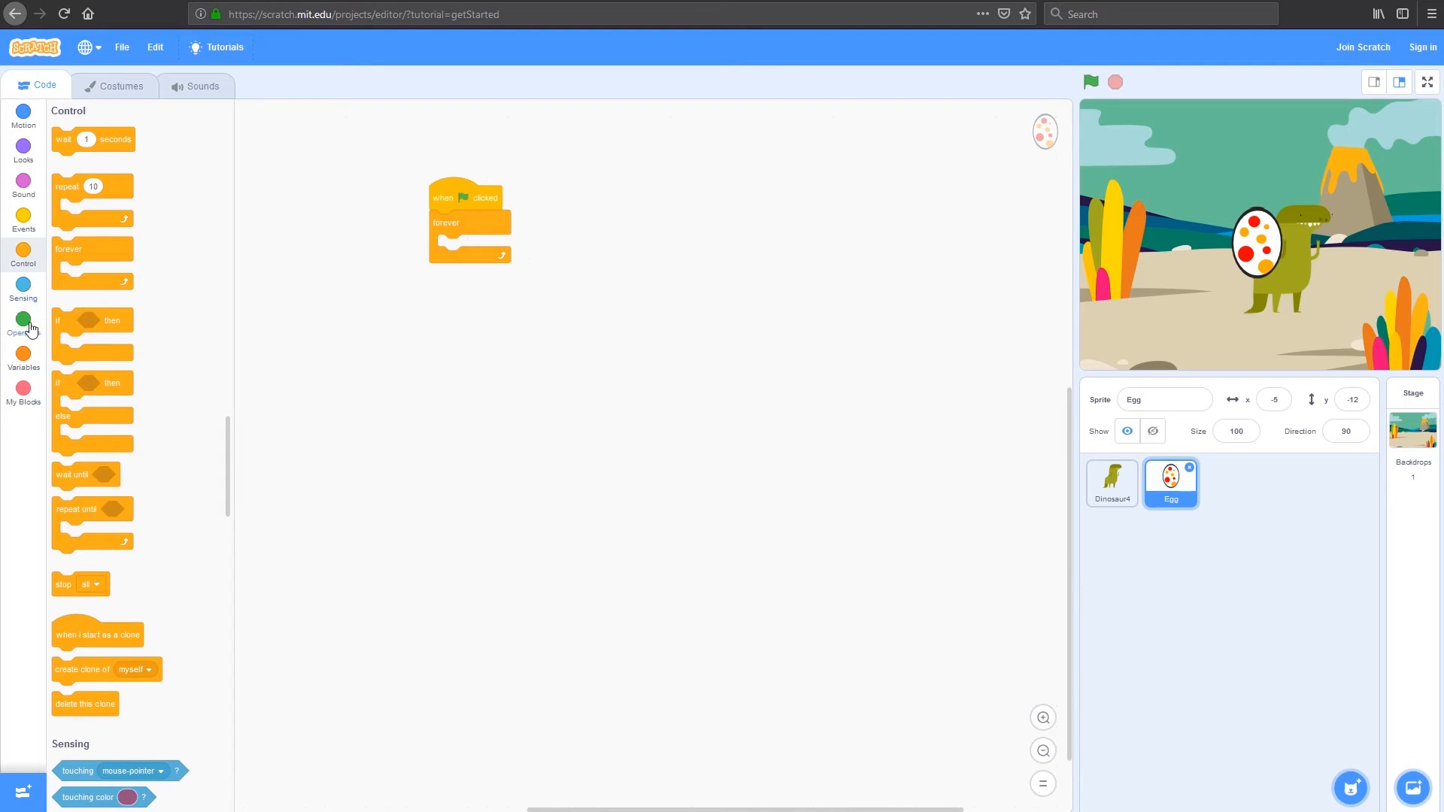
Put 'go to x: -5 y: -12' inside the loop and move the egg to the stage's left.
left_click(23, 114)
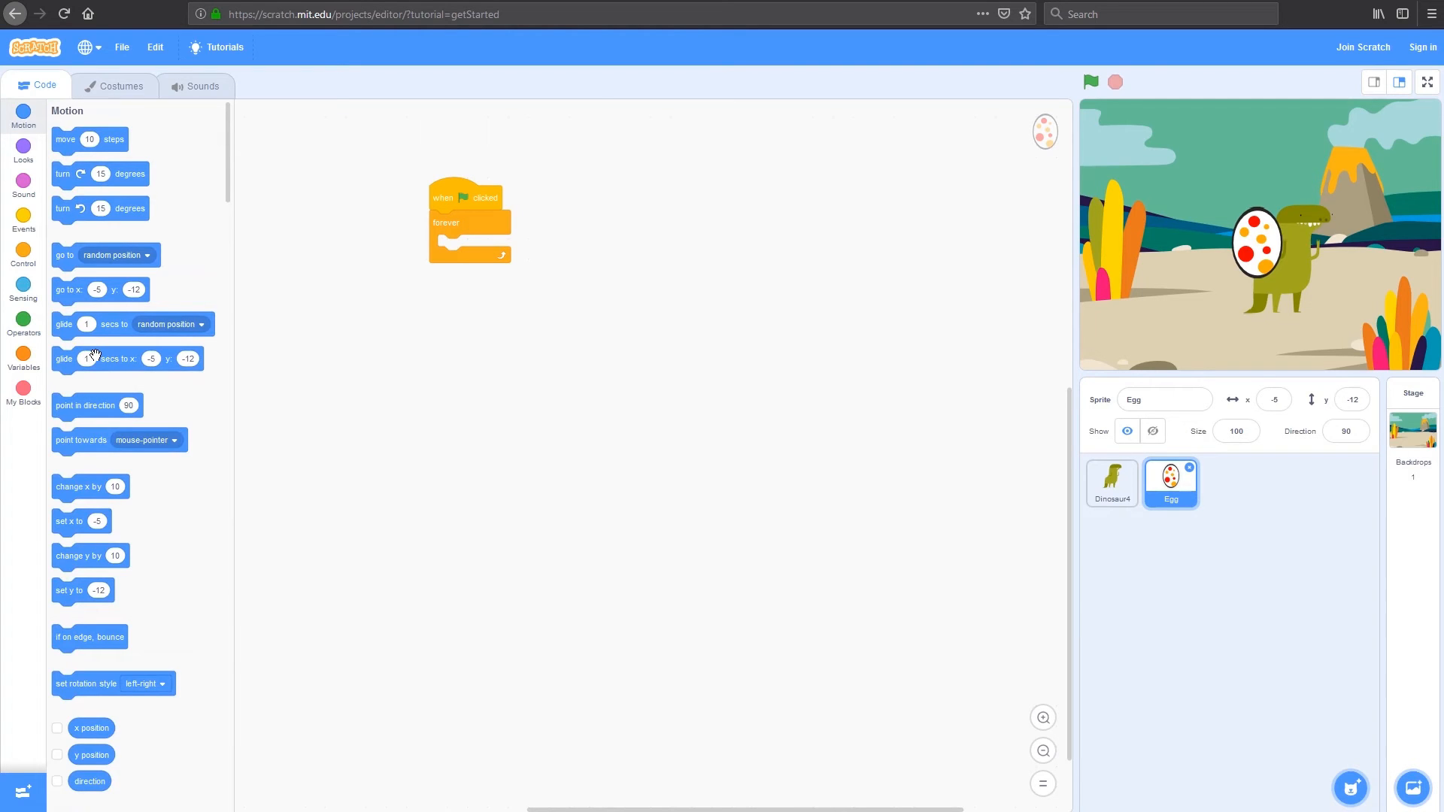
mouse_move(70, 290)
left_mouse_down()
mouse_move(430, 345)
mouse_move(457, 249)
left_mouse_up()
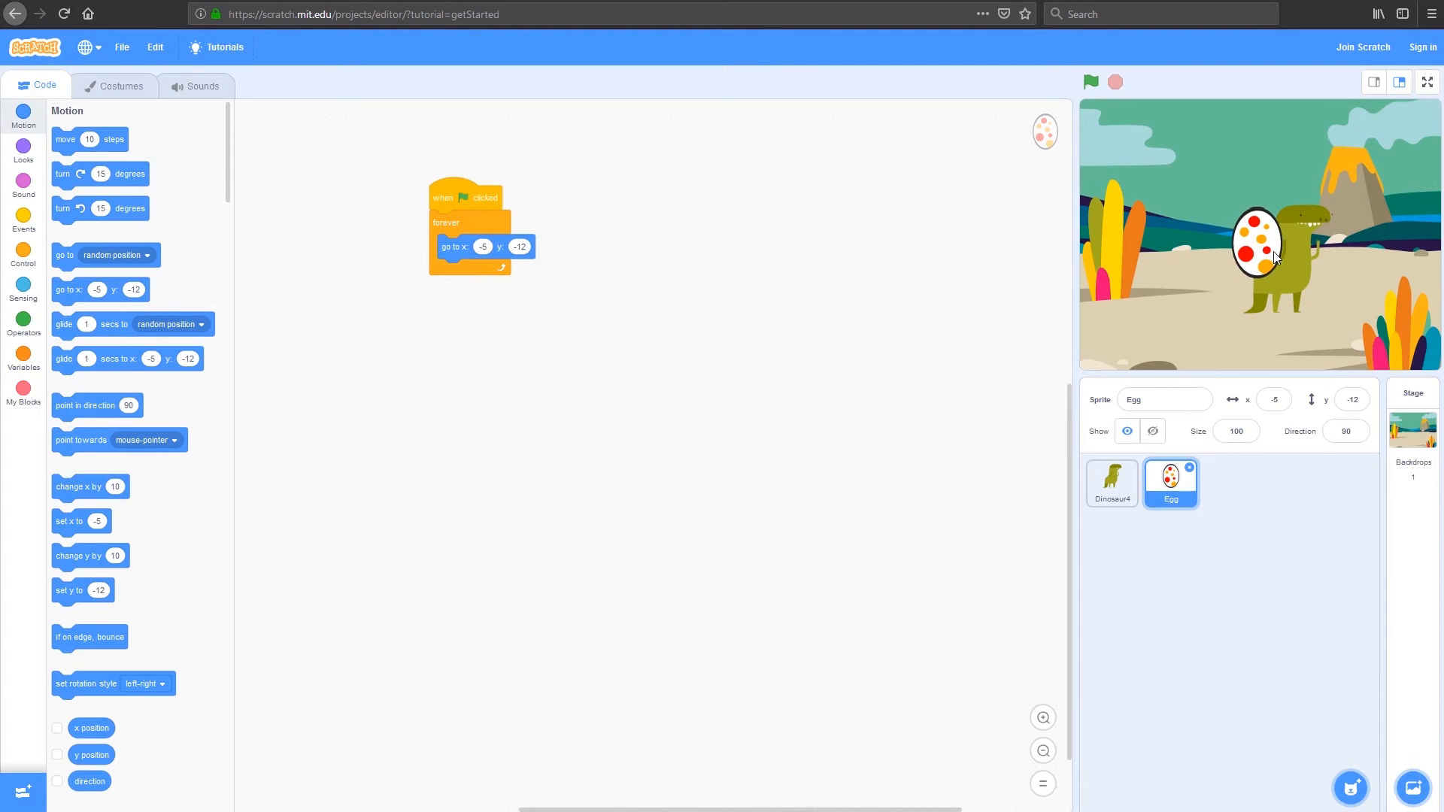
left_click_drag(1273, 259, 1172, 231)
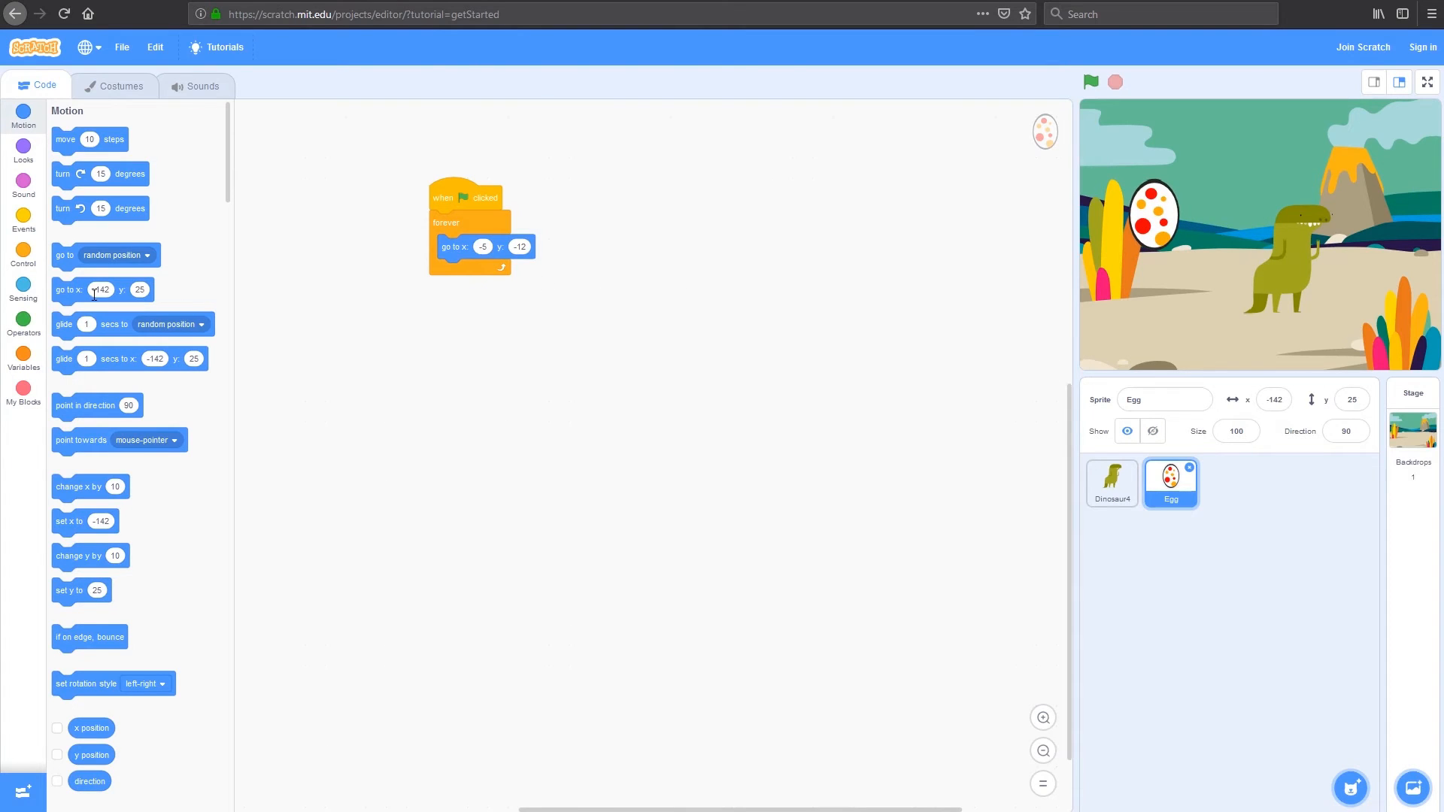
left_click_drag(71, 290, 120, 303)
Make the go-to x value a pick random from -220 to 220.
left_click(26, 331)
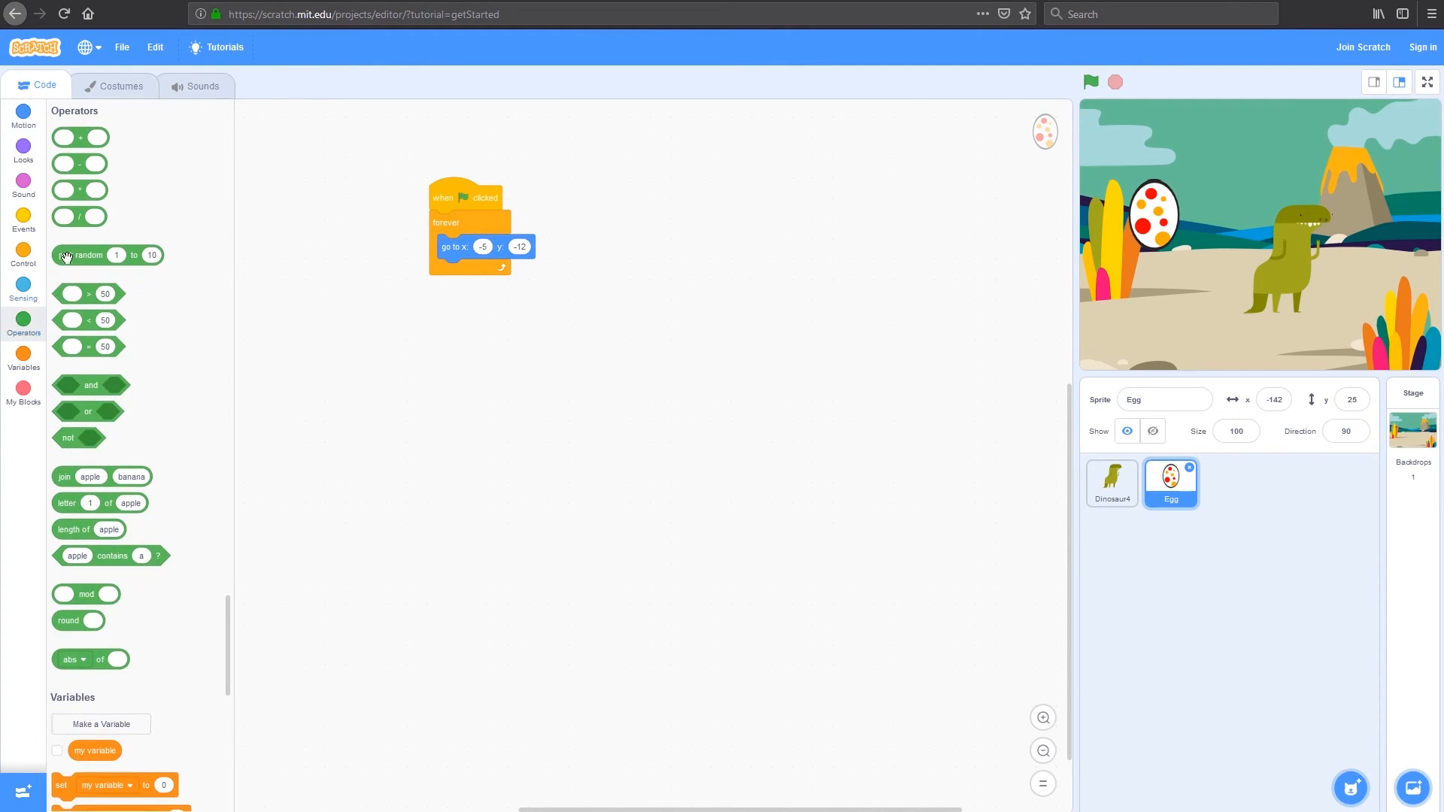
left_click_drag(75, 255, 488, 335)
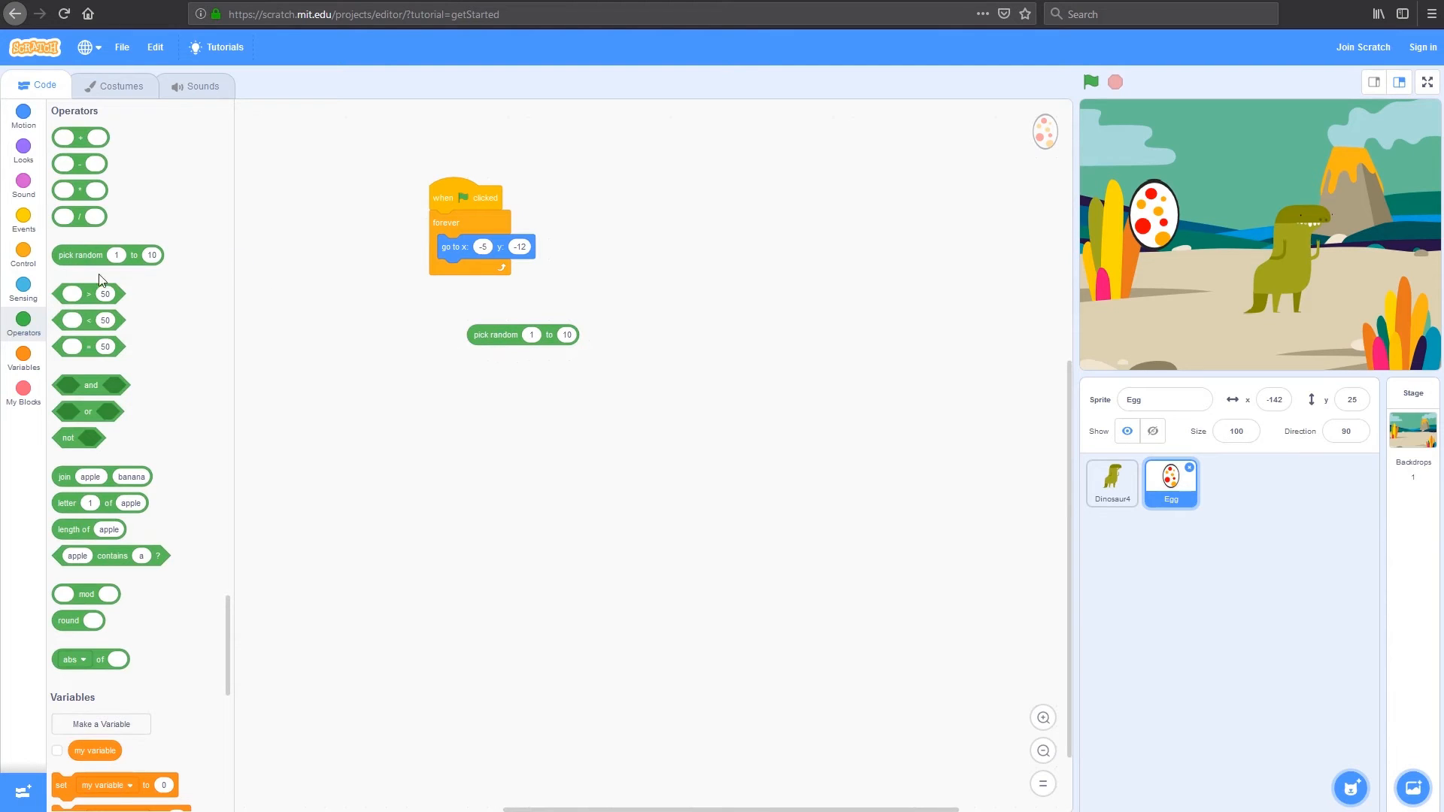
left_click_drag(79, 256, 665, 336)
type("-")
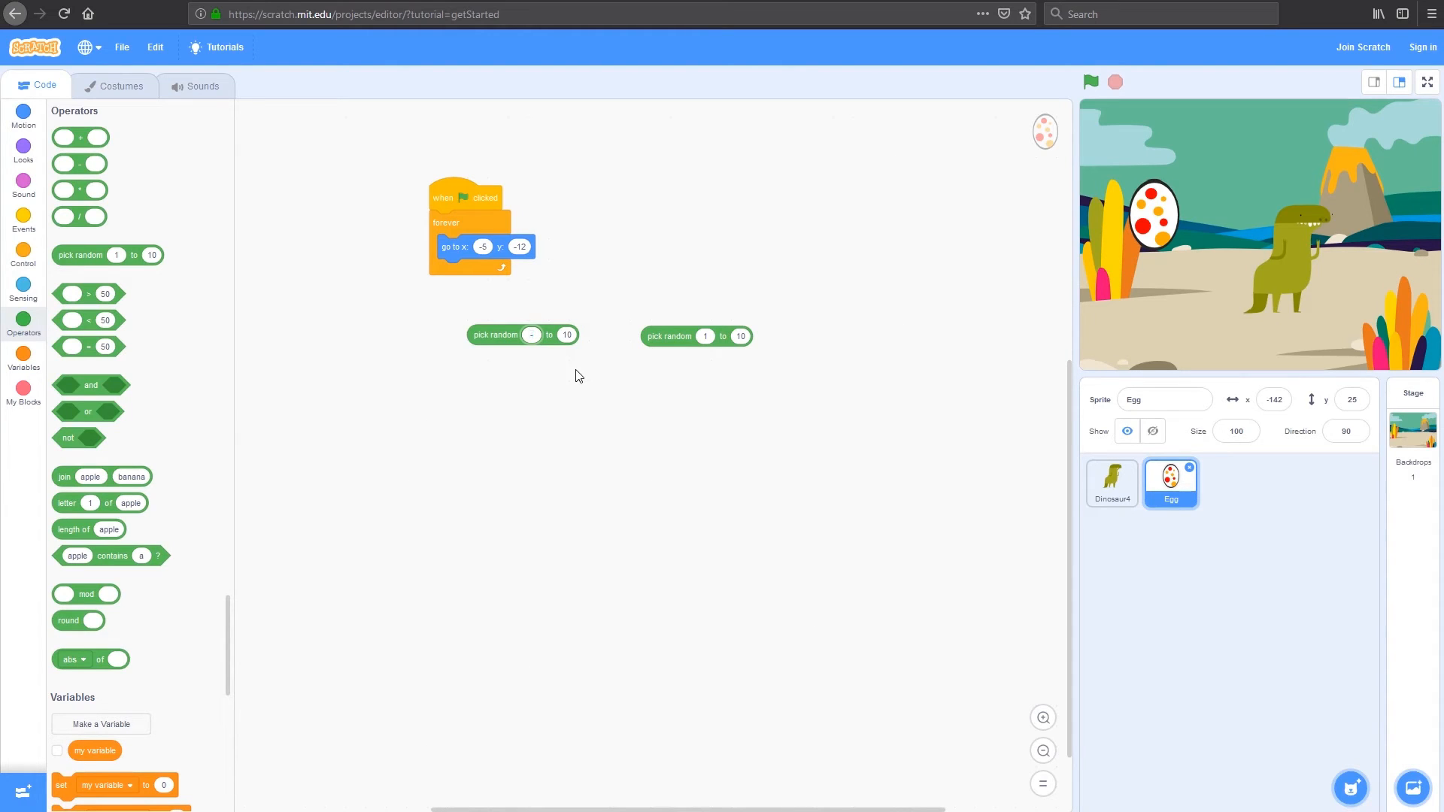
type("20")
left_click(574, 335)
type("0")
type("22")
left_click(683, 361)
left_click_drag(497, 337, 483, 247)
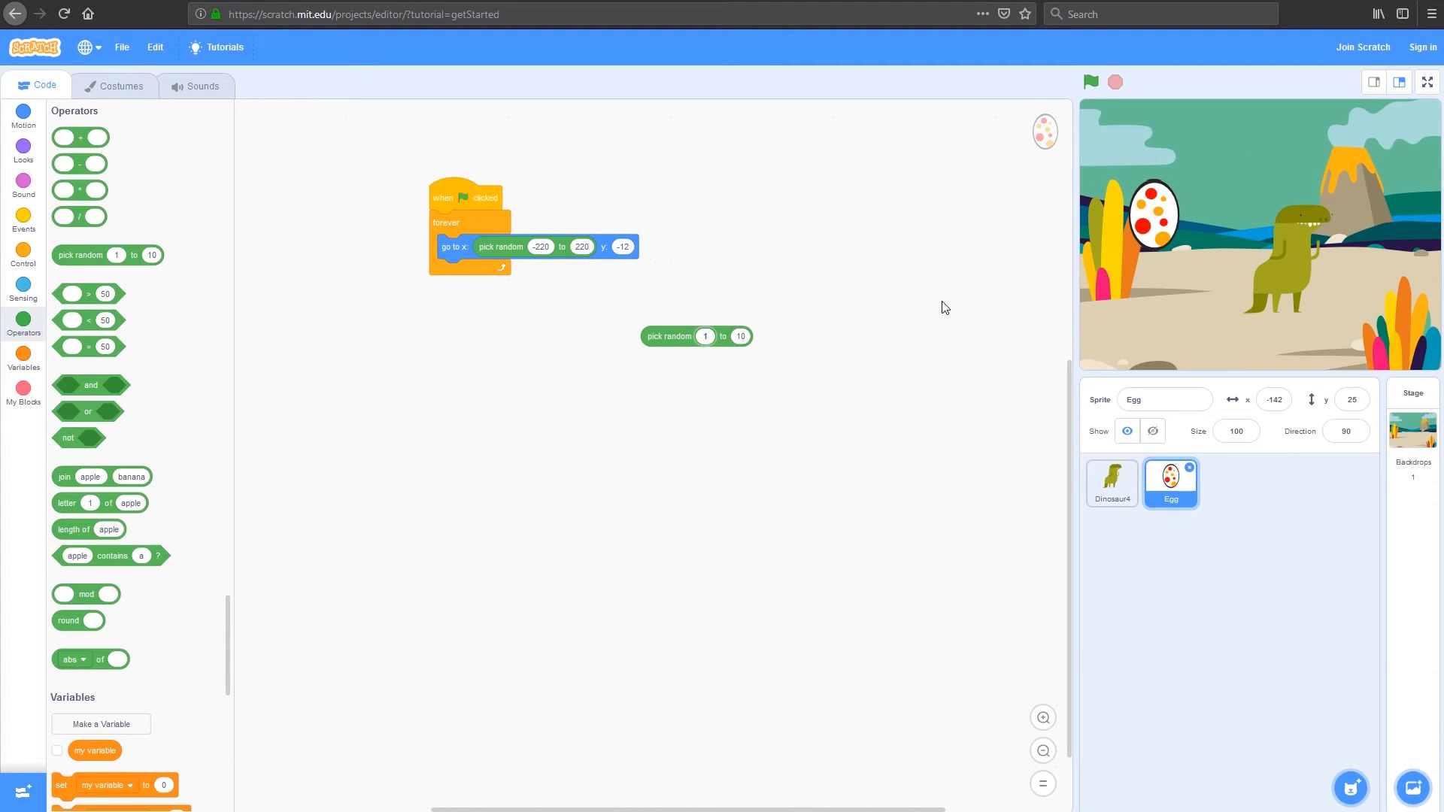
type("0")
Make the go-to y value a pick random from -150 to 150.
double_click(745, 335)
type("0")
type("150")
double_click(703, 337)
type("-")
left_click(658, 337)
left_click_drag(657, 336, 633, 248)
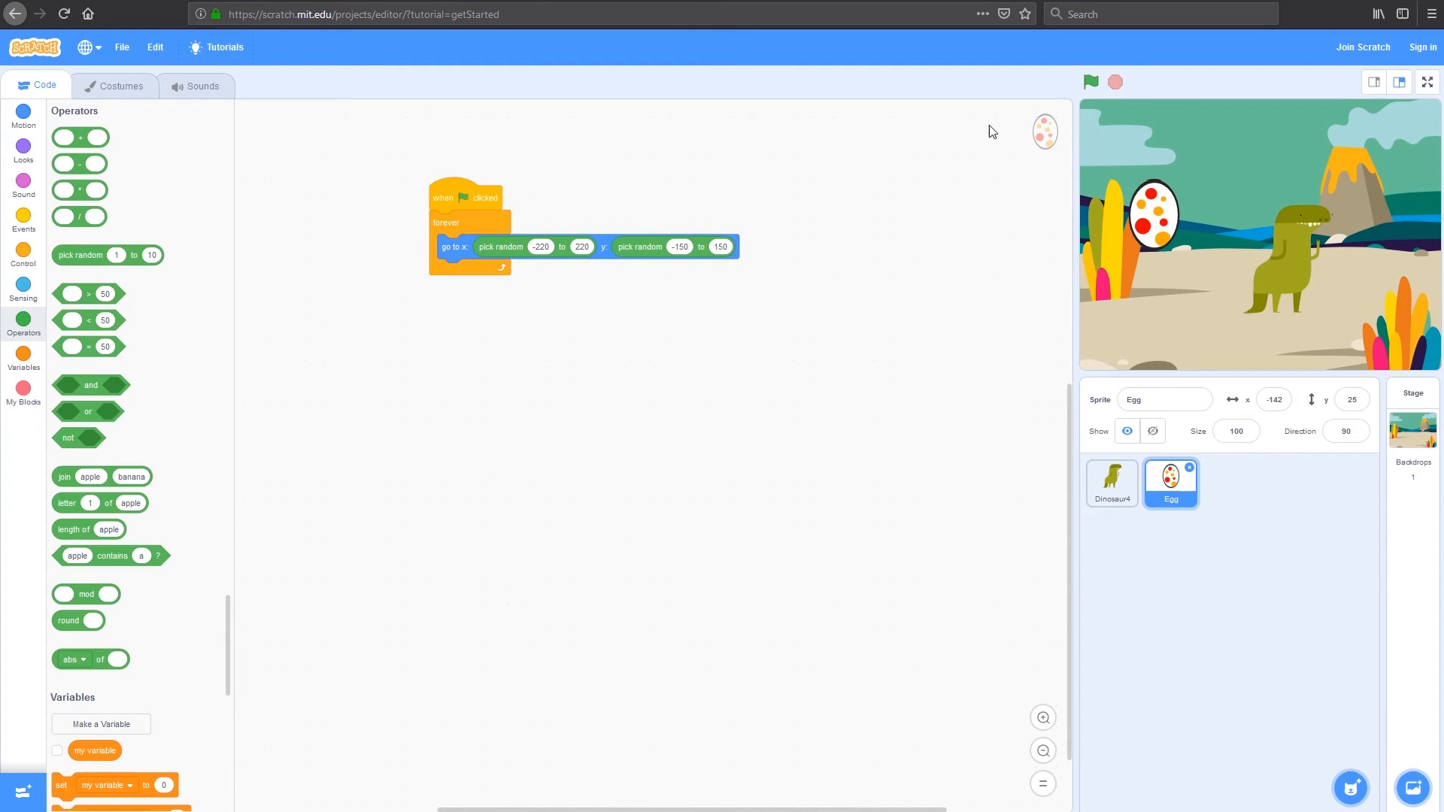
Add a wait 5 seconds after each random jump and test-run the project.
left_click(1089, 82)
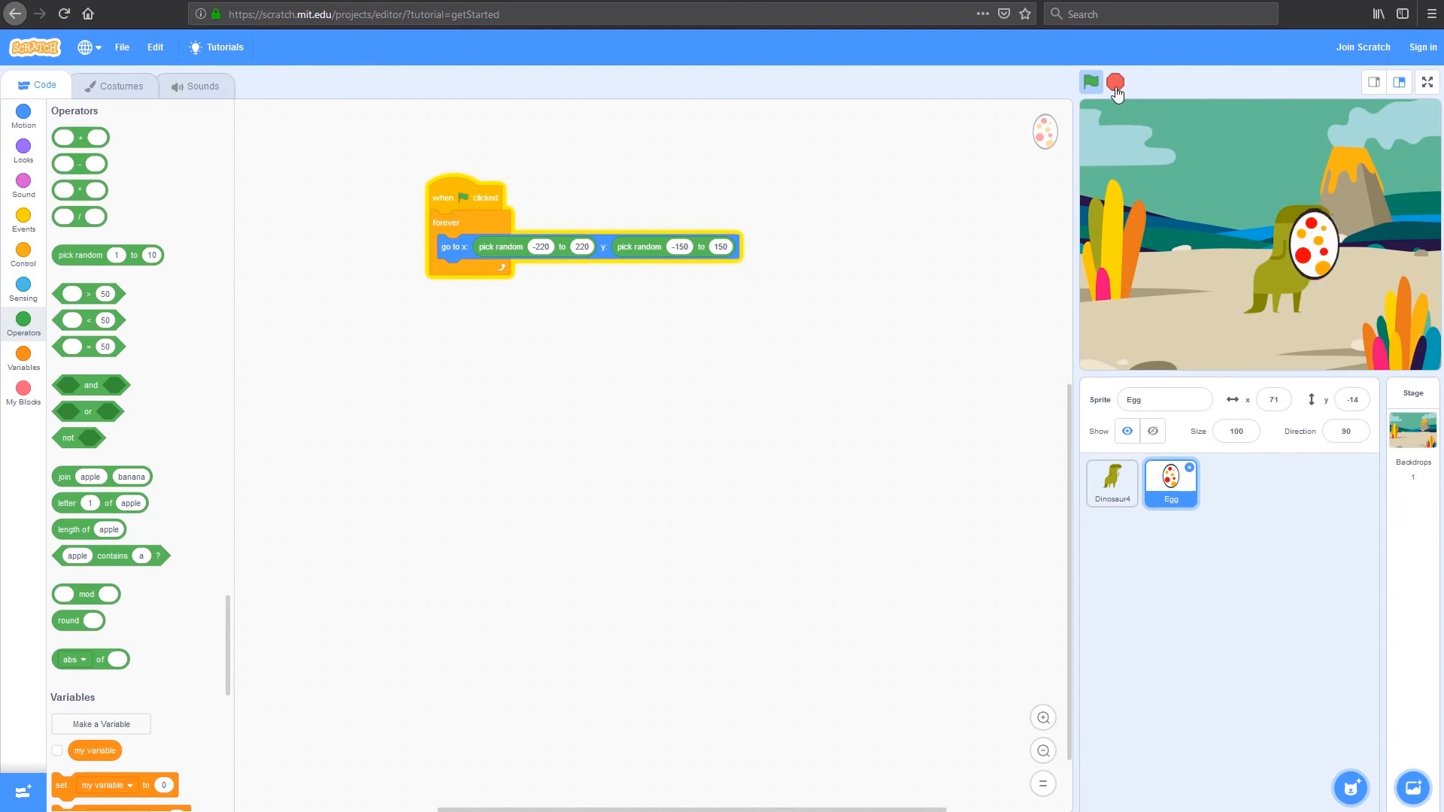
left_click(1116, 82)
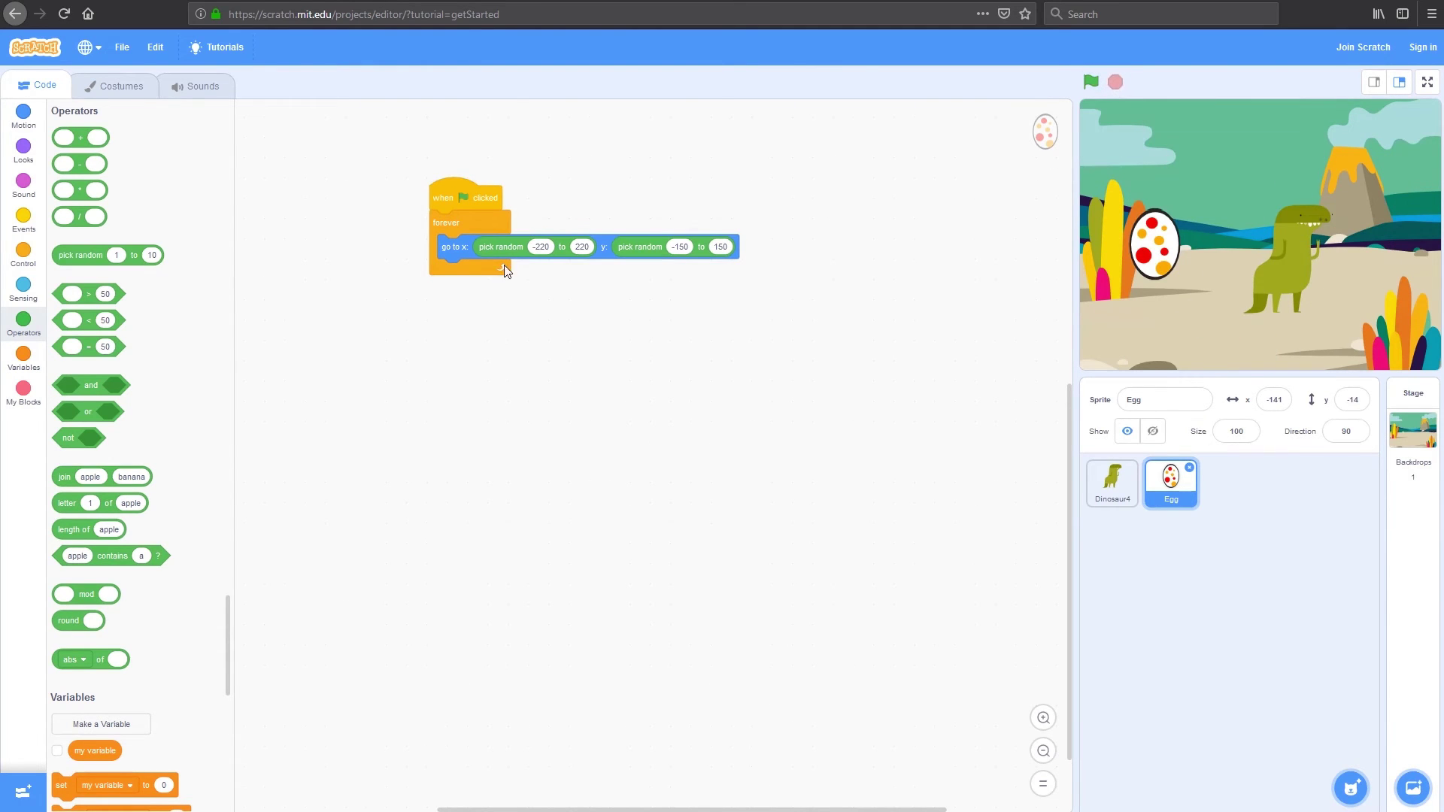
left_click(23, 222)
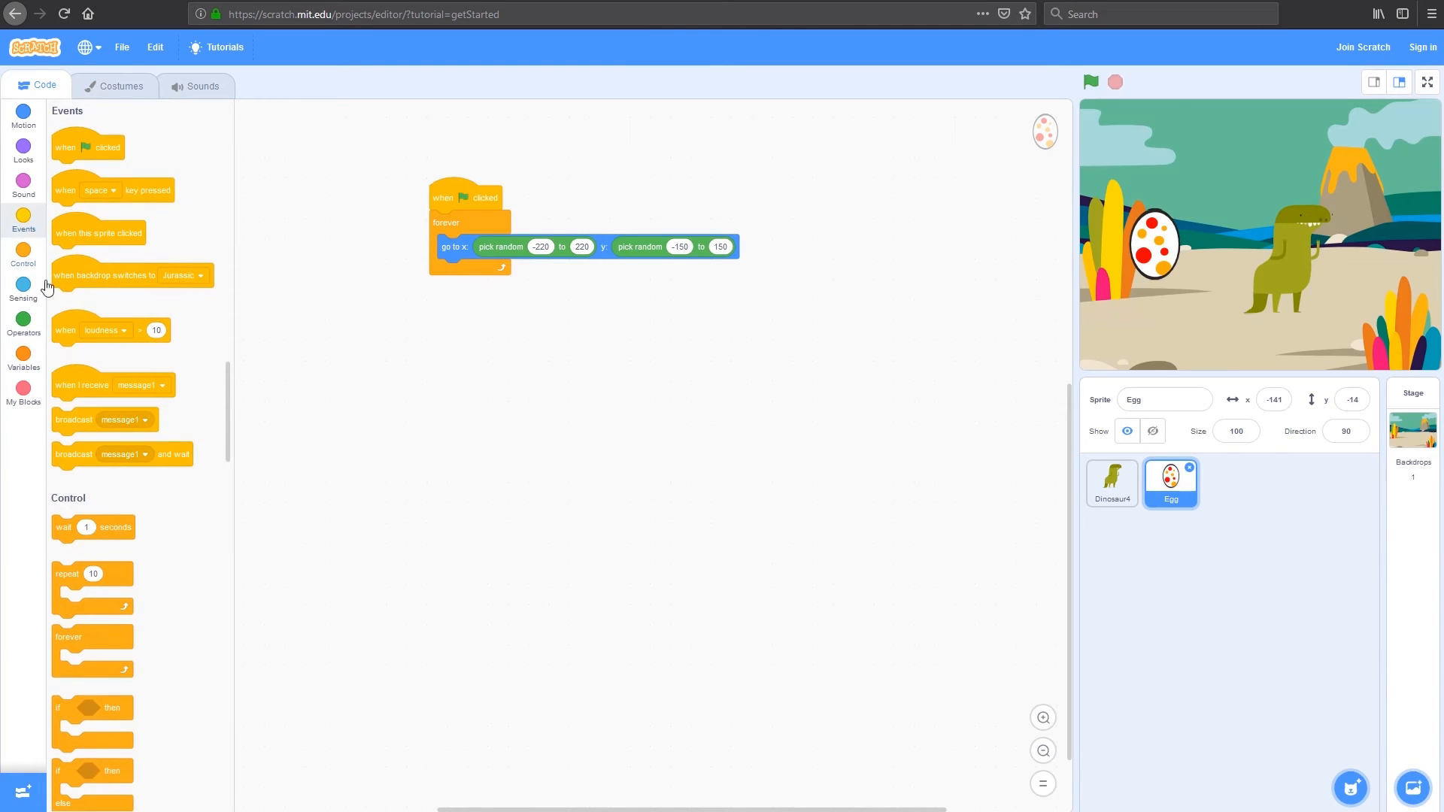
scroll(98, 455, "down", 1)
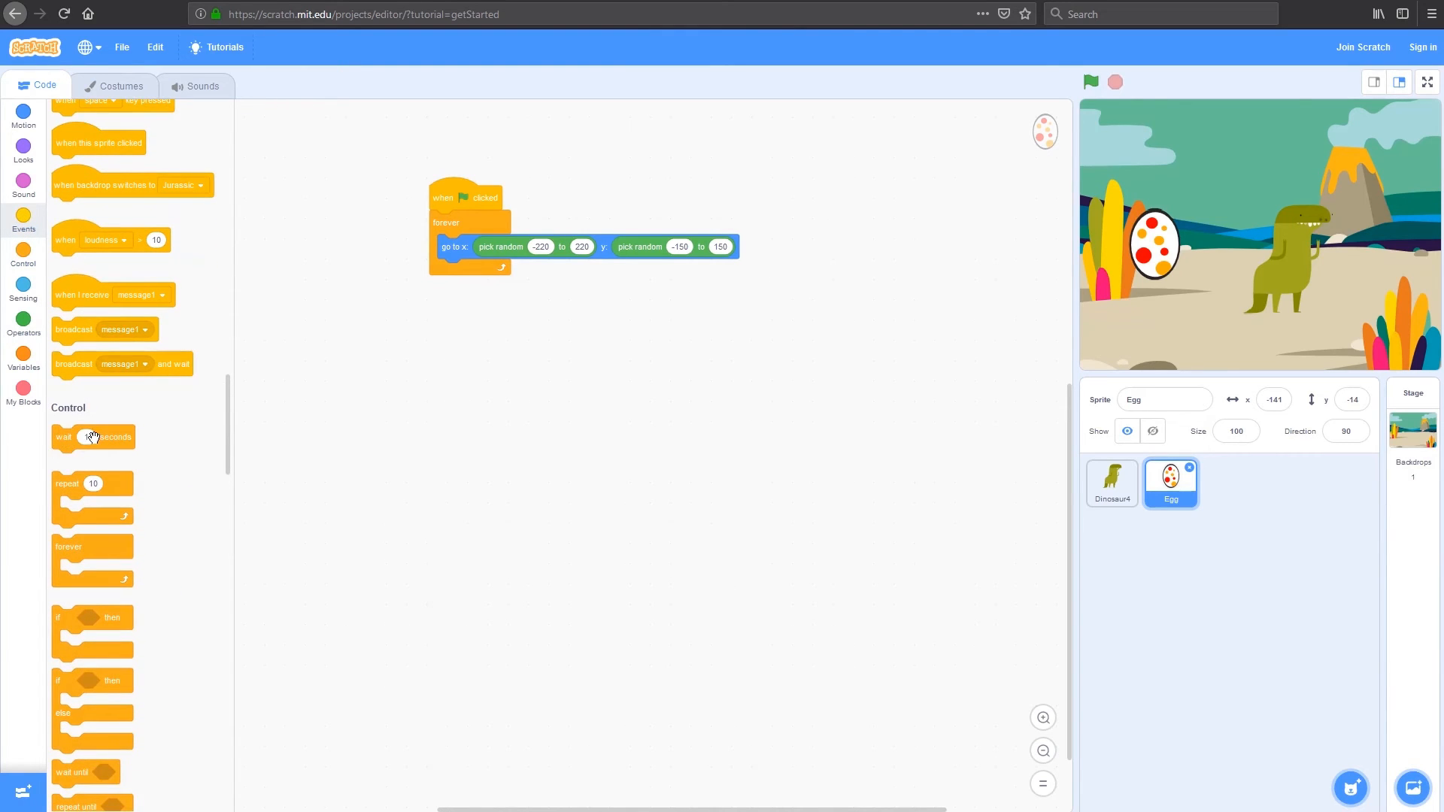
left_click_drag(114, 440, 468, 276)
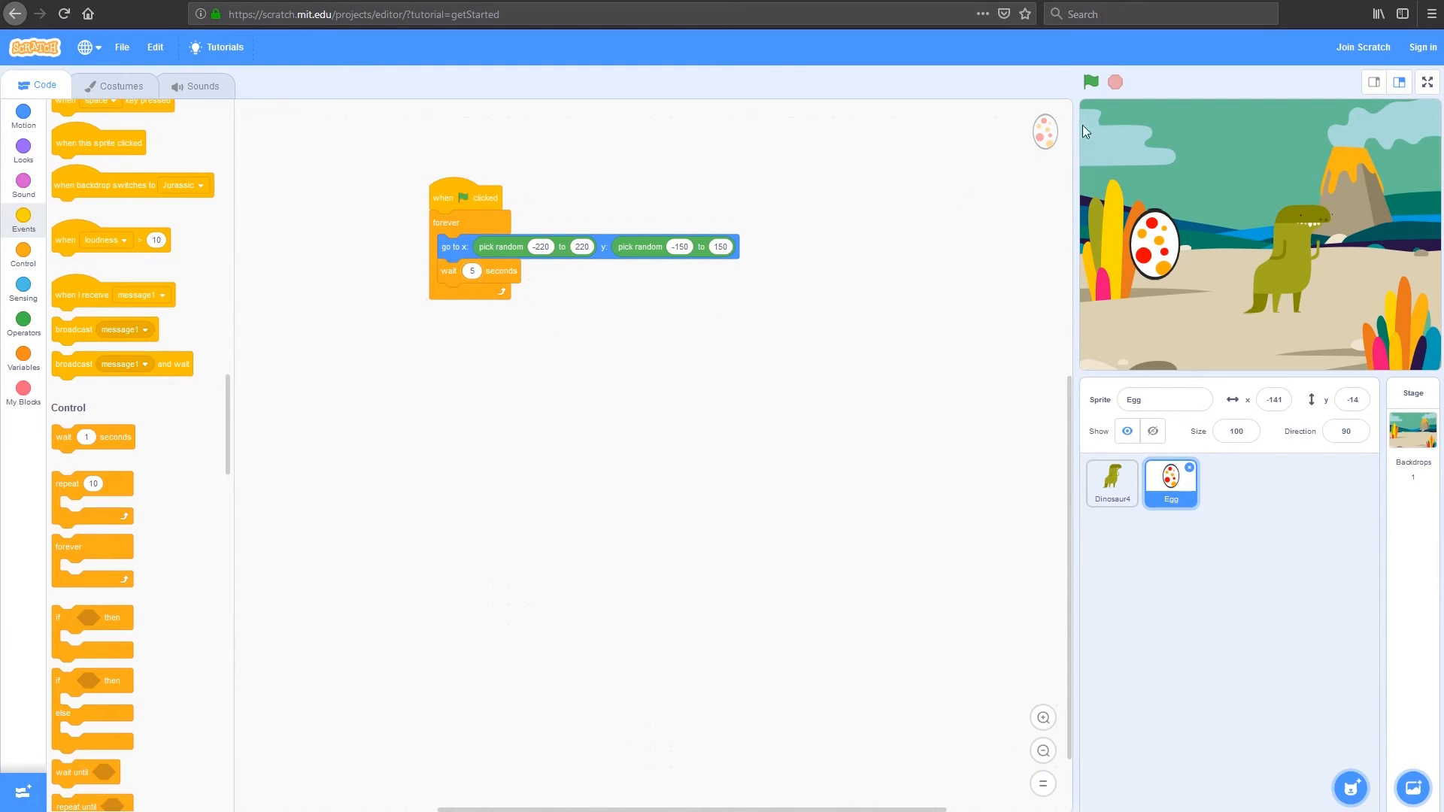
left_click(1091, 83)
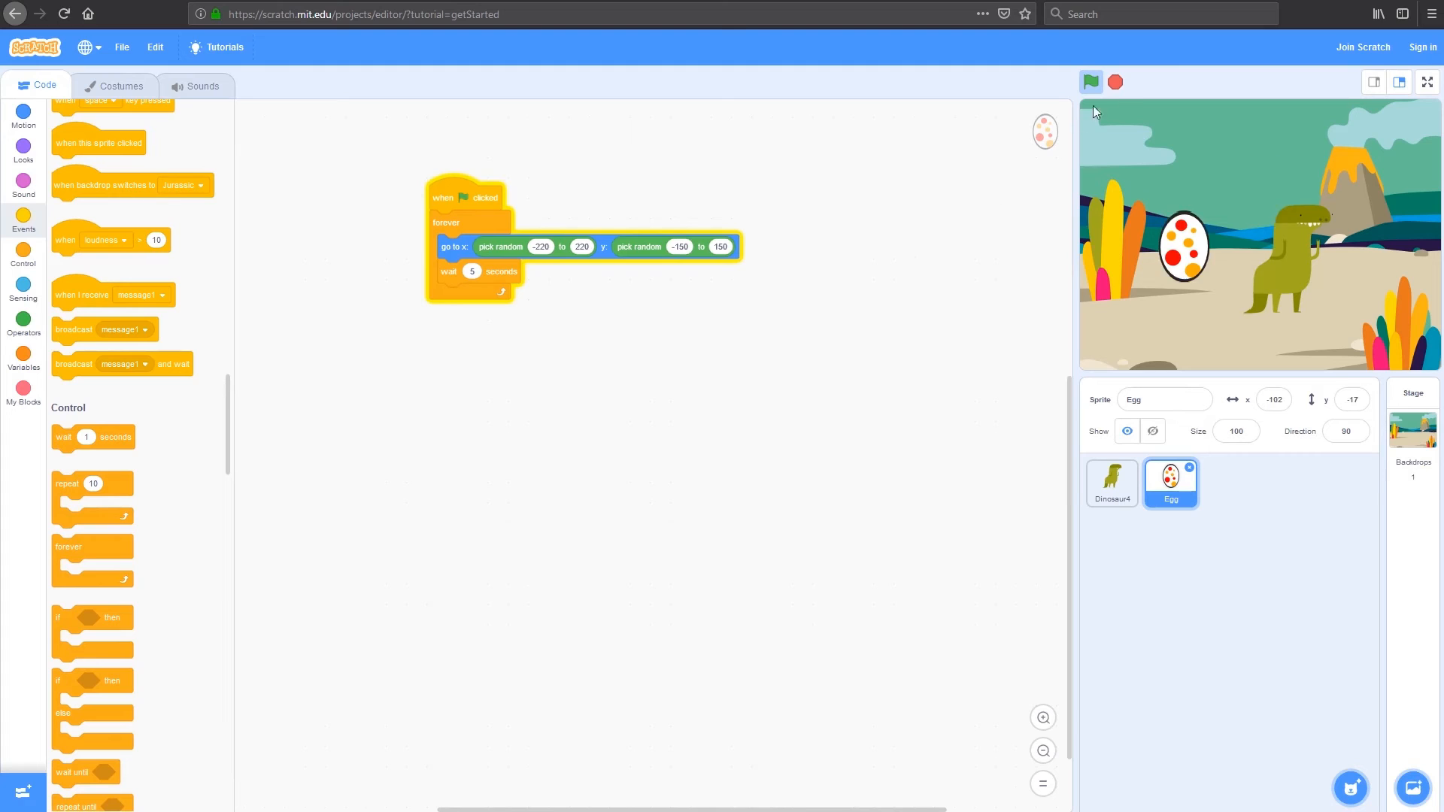
left_click(1116, 82)
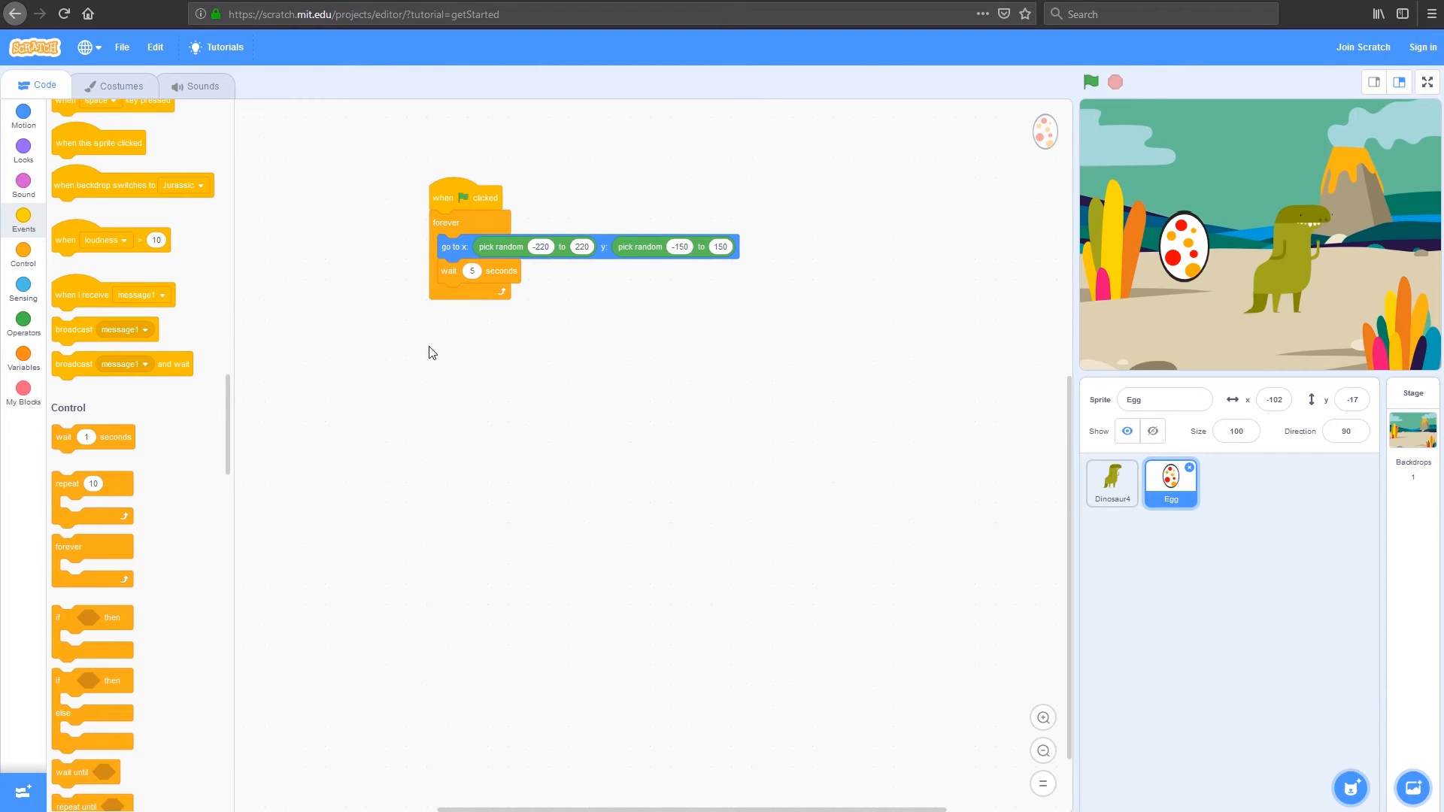
Hide the egg at start, show it after each jump, and hide it again after the wait.
left_click(23, 149)
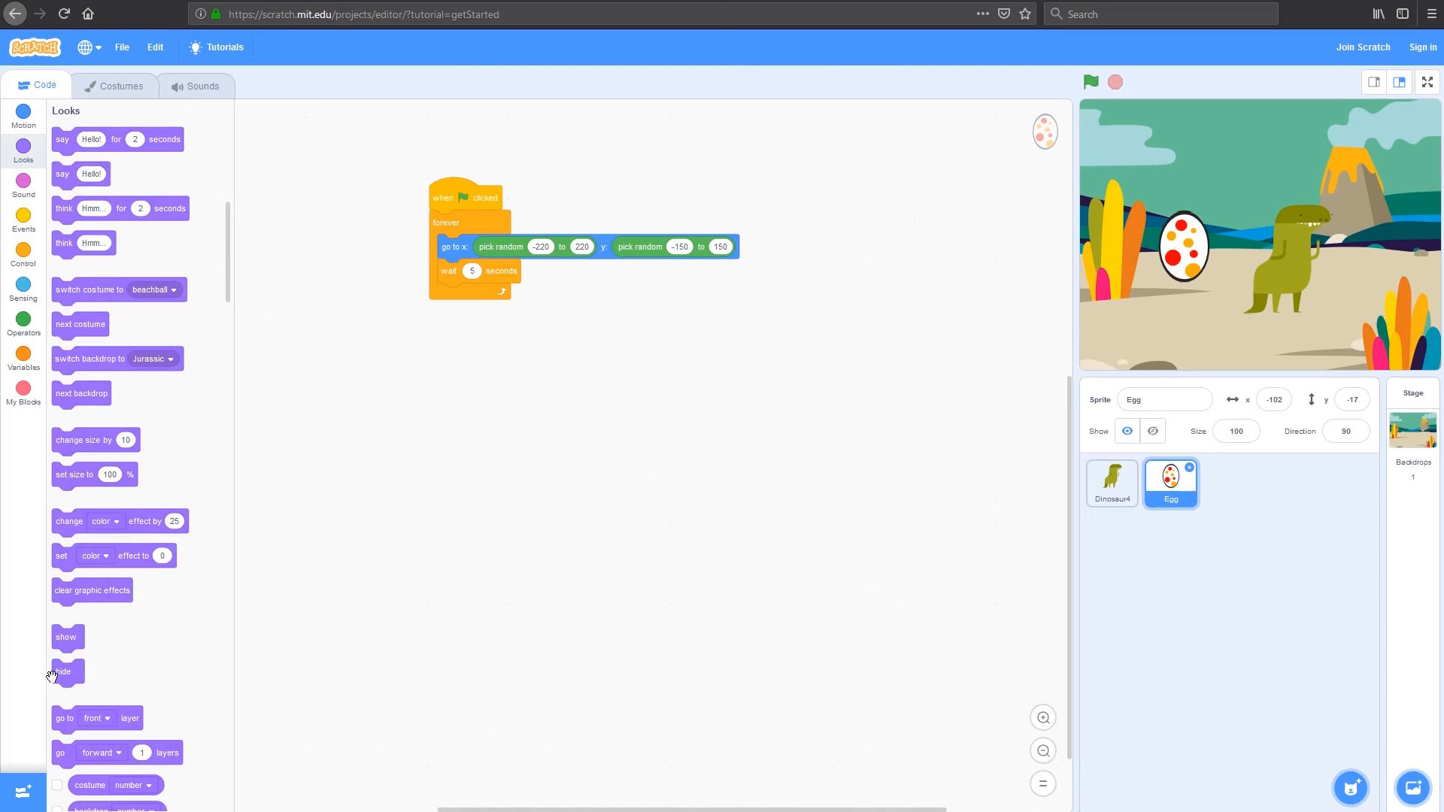
left_click_drag(61, 673, 435, 444)
mouse_move(66, 638)
left_mouse_down()
mouse_move(471, 574)
mouse_move(518, 444)
mouse_move(444, 226)
left_mouse_up()
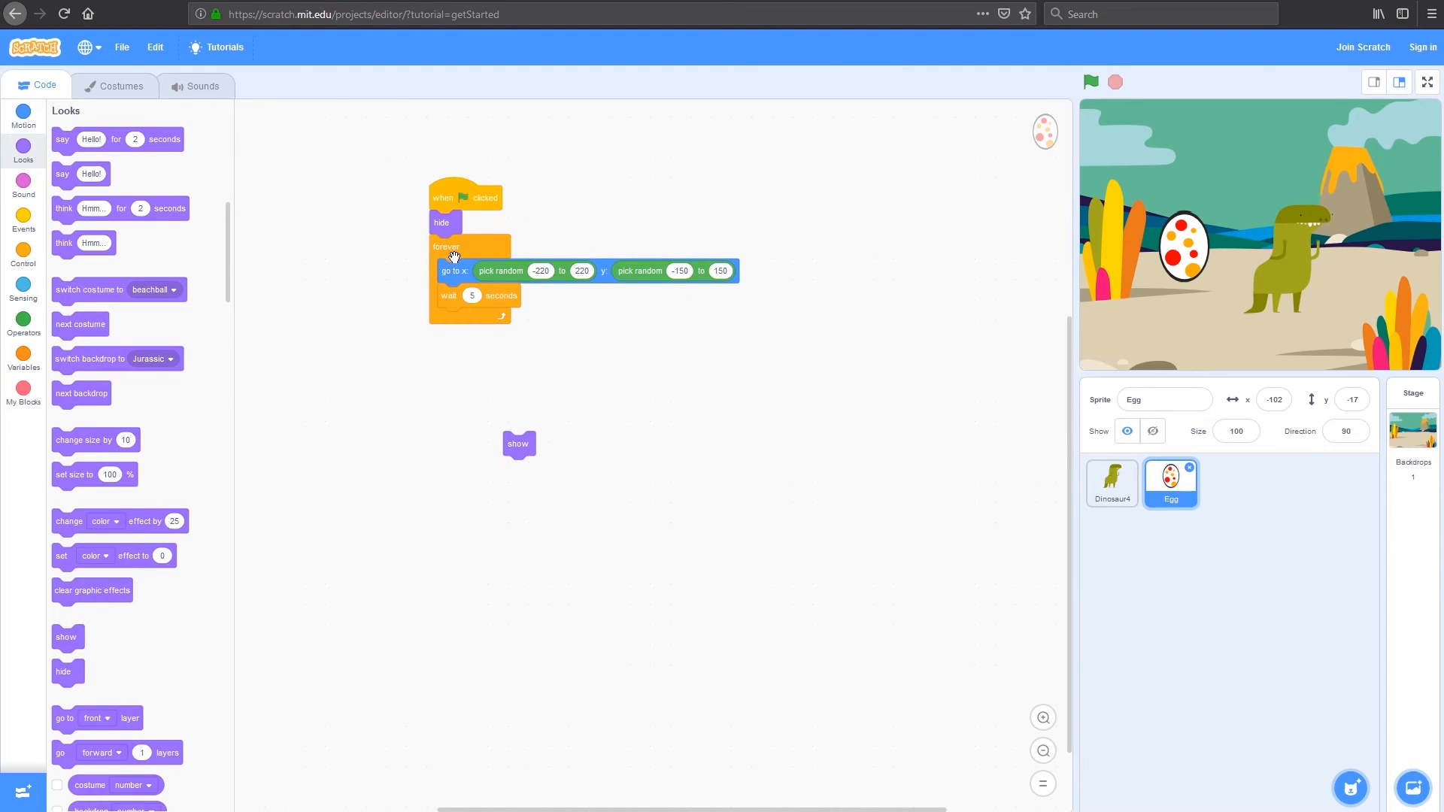
left_click_drag(518, 443, 456, 296)
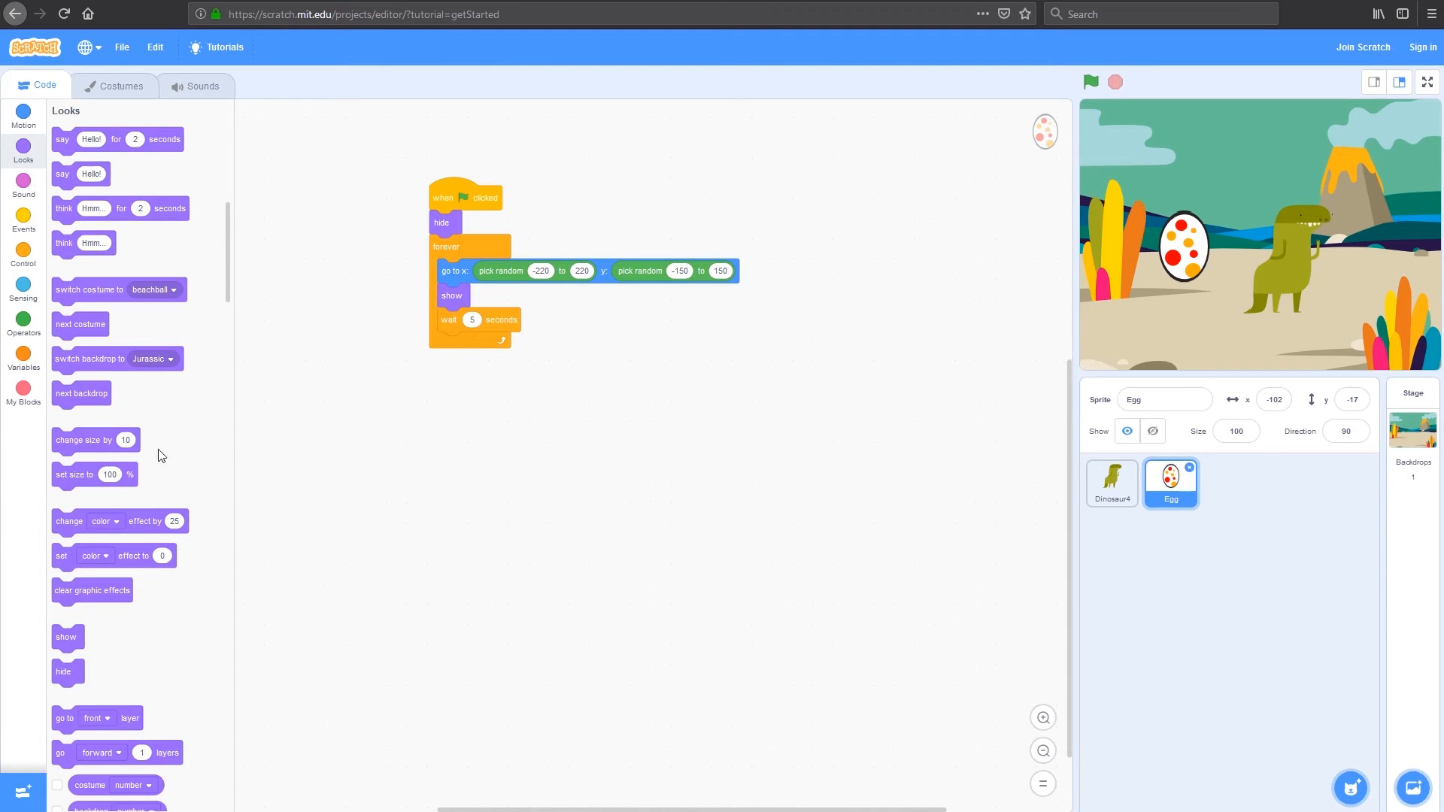
left_click_drag(64, 673, 467, 345)
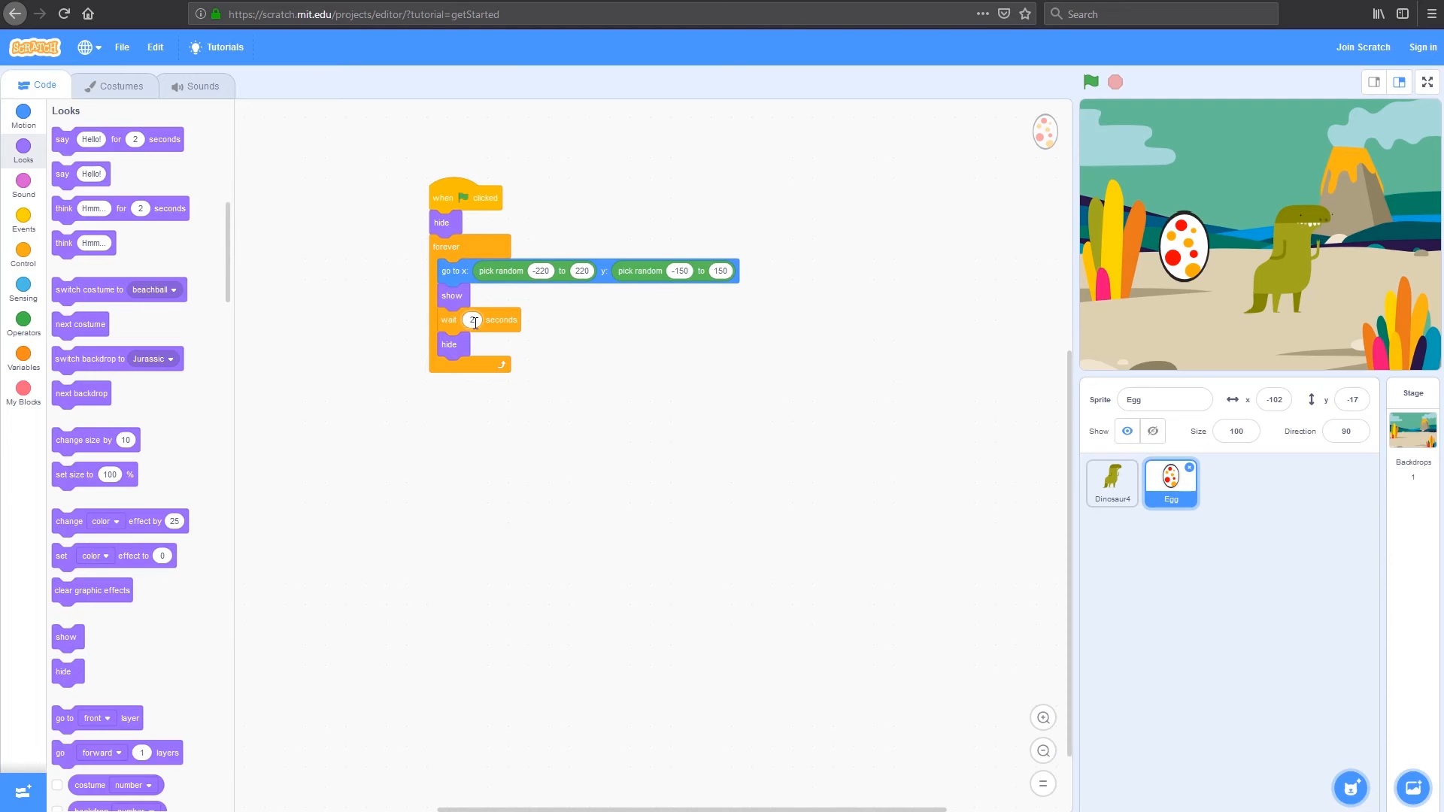
Add a wait 1 seconds after the egg hides and test-run the loop.
left_click(1090, 84)
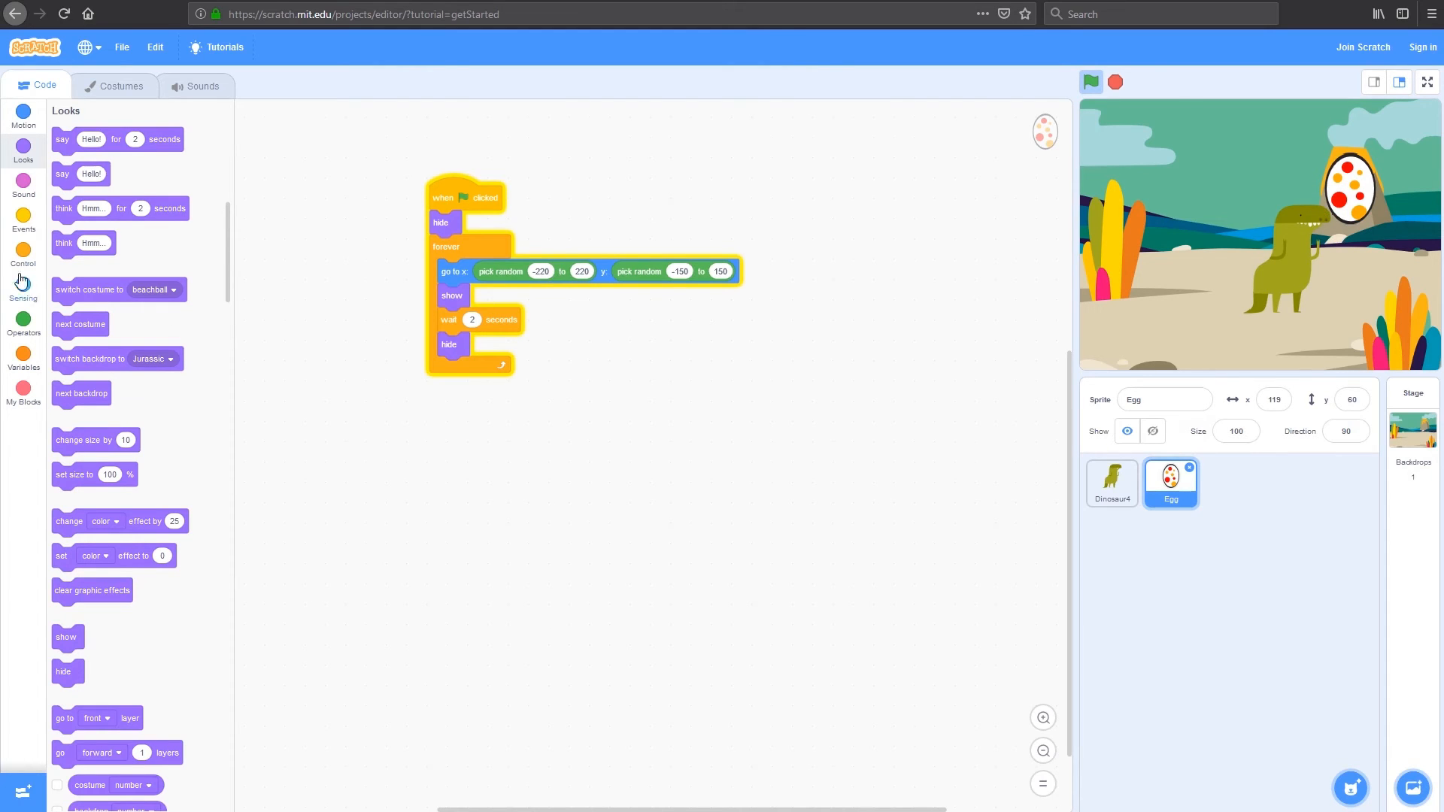
left_click(22, 215)
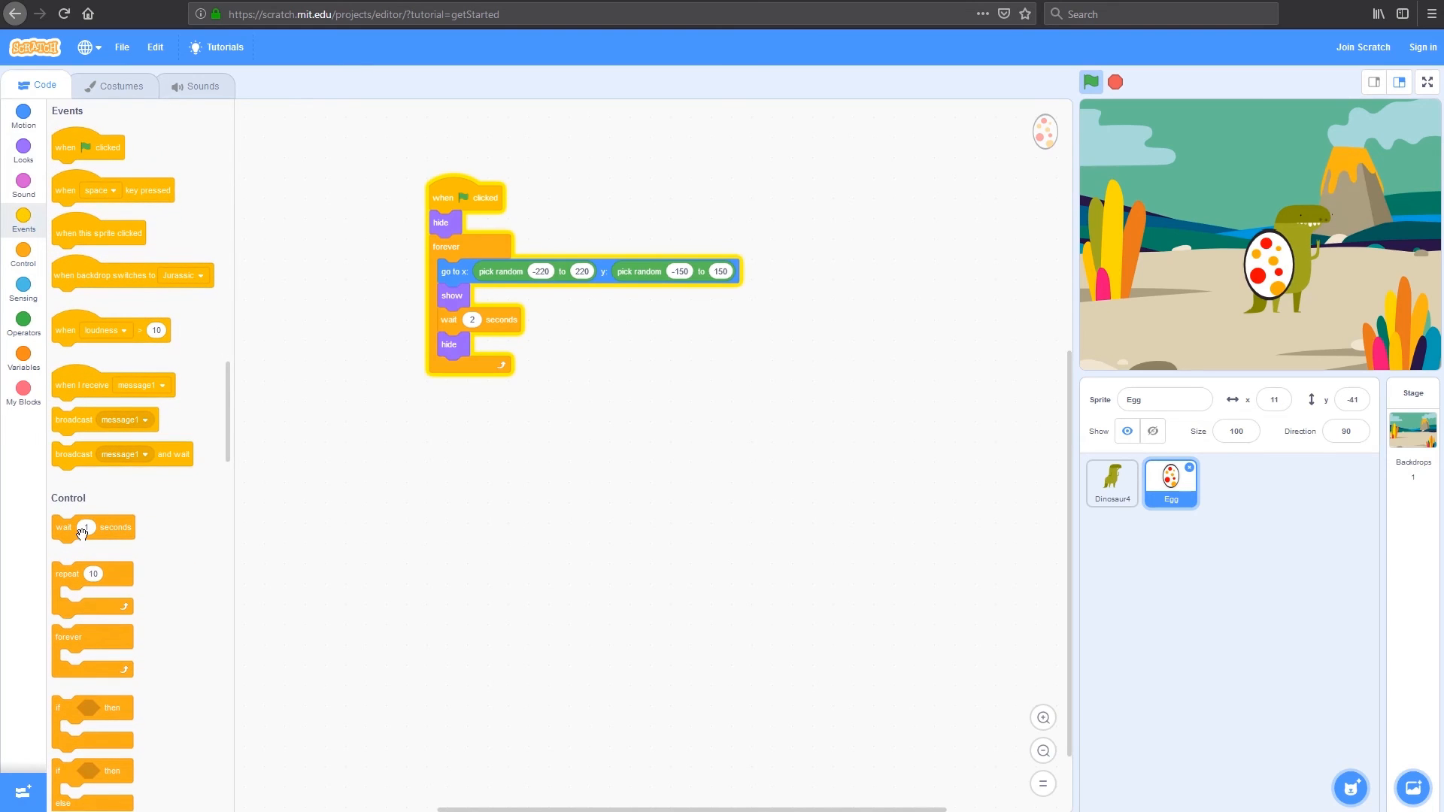
left_click_drag(67, 543, 488, 376)
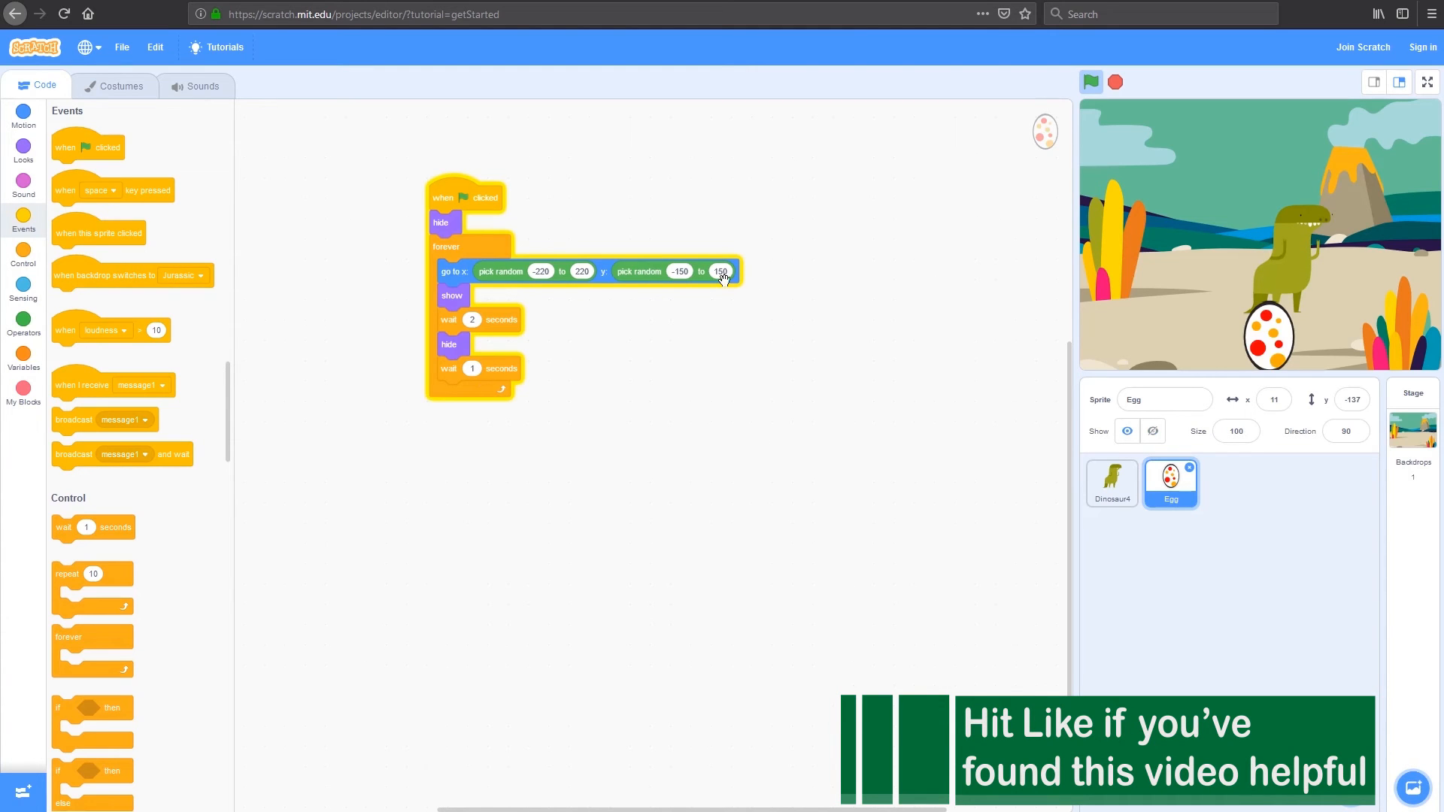
left_click(1116, 82)
left_click_drag(466, 198, 342, 193)
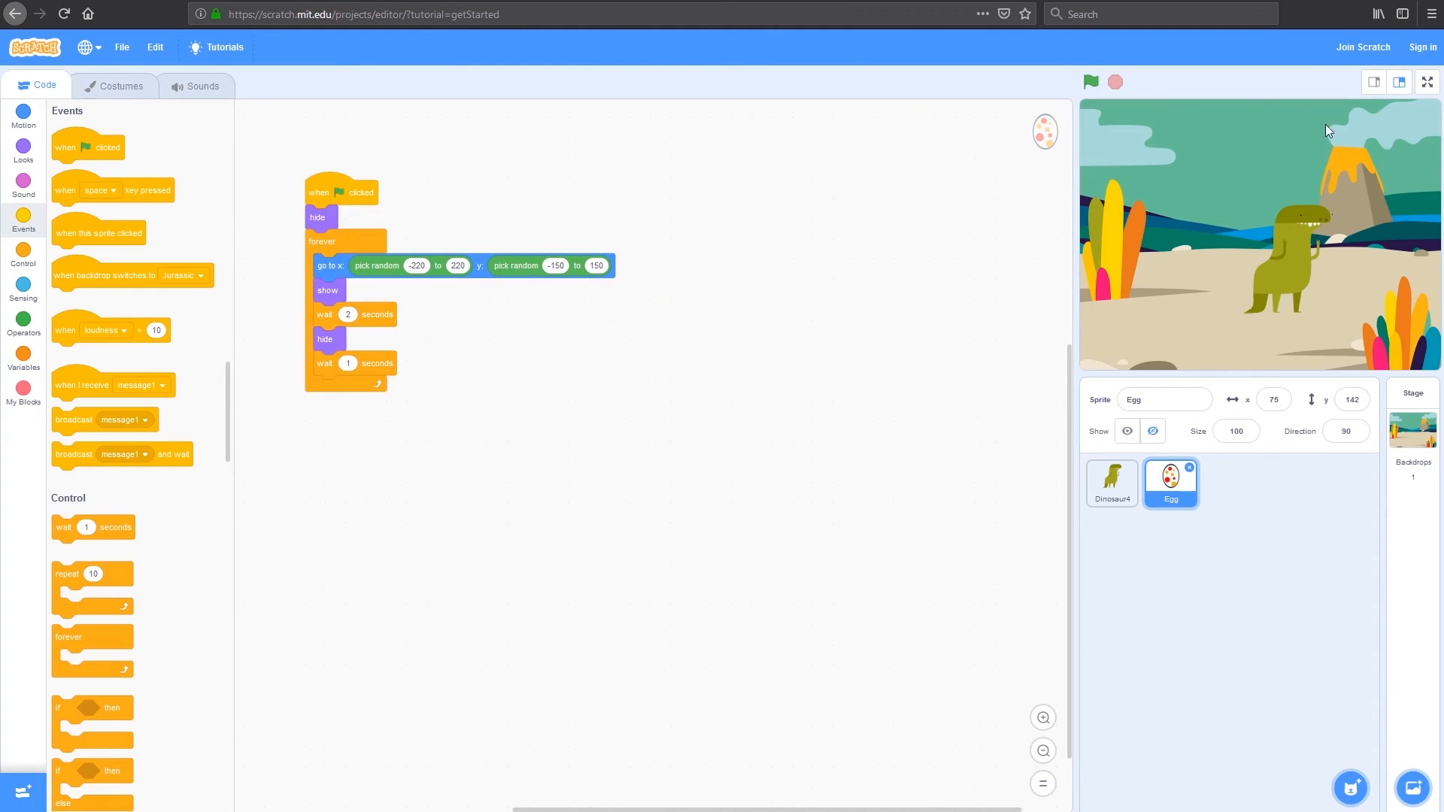
Start a second green-flag script on the Egg with a forever loop holding an if-then.
left_click(1127, 432)
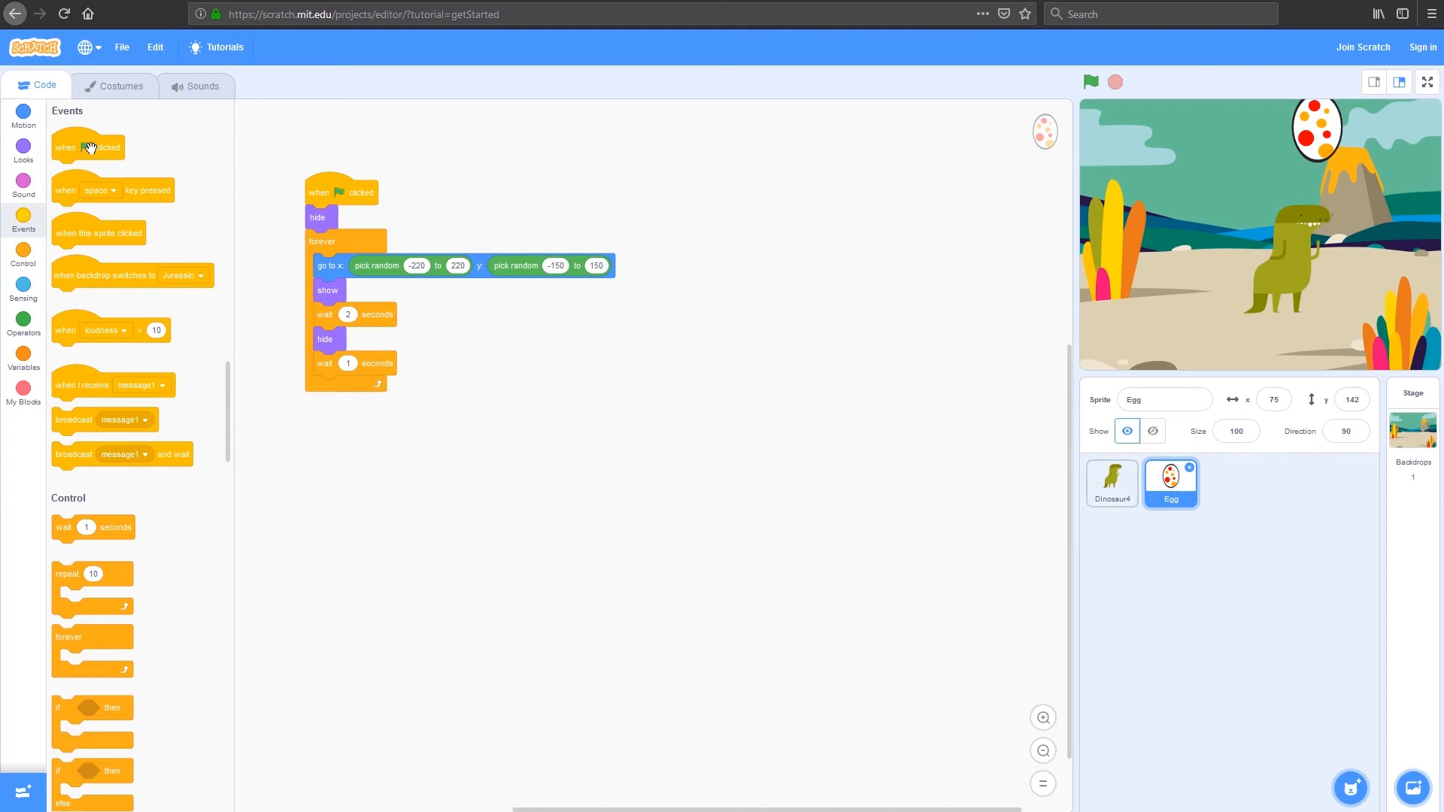
left_click_drag(88, 146, 734, 181)
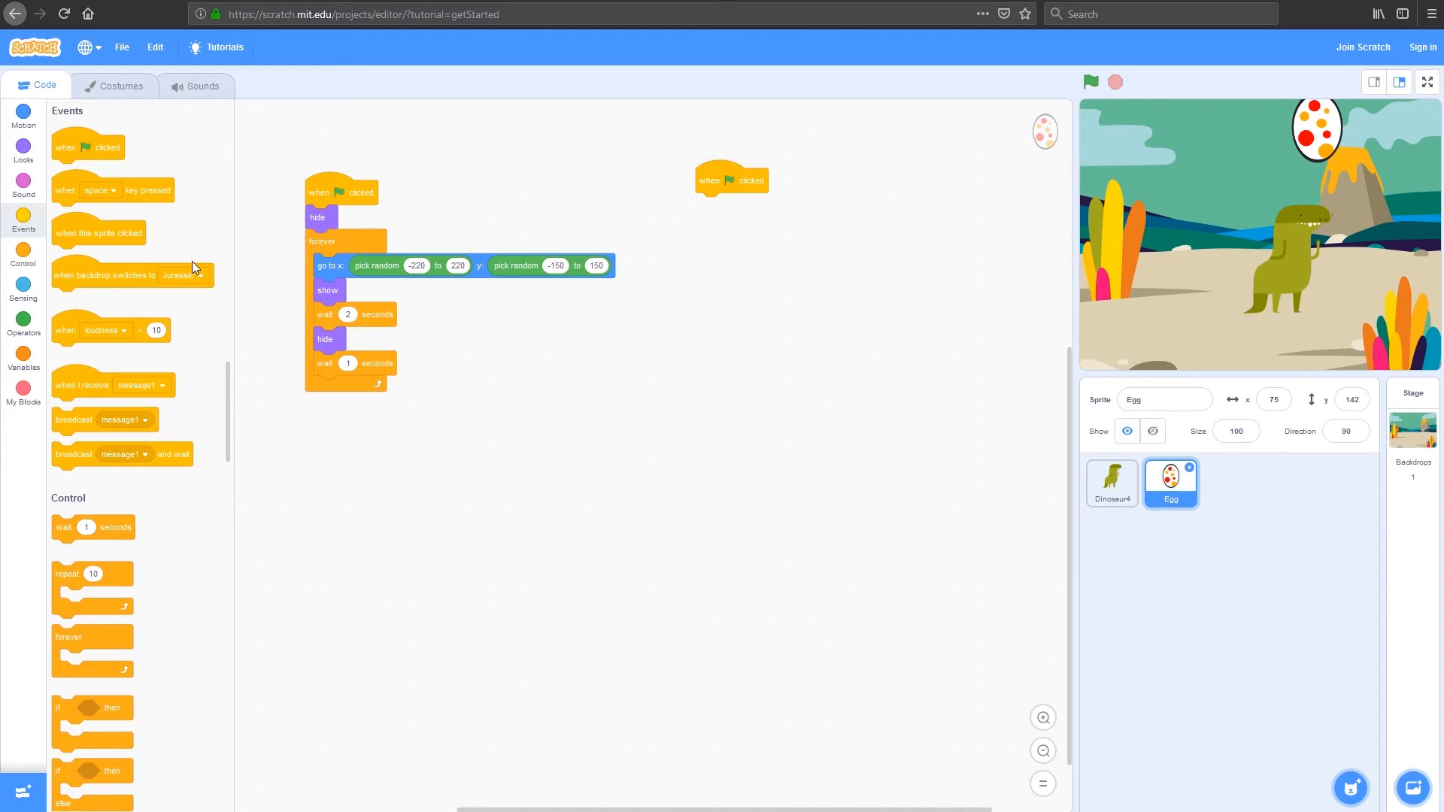
left_click_drag(102, 644, 735, 215)
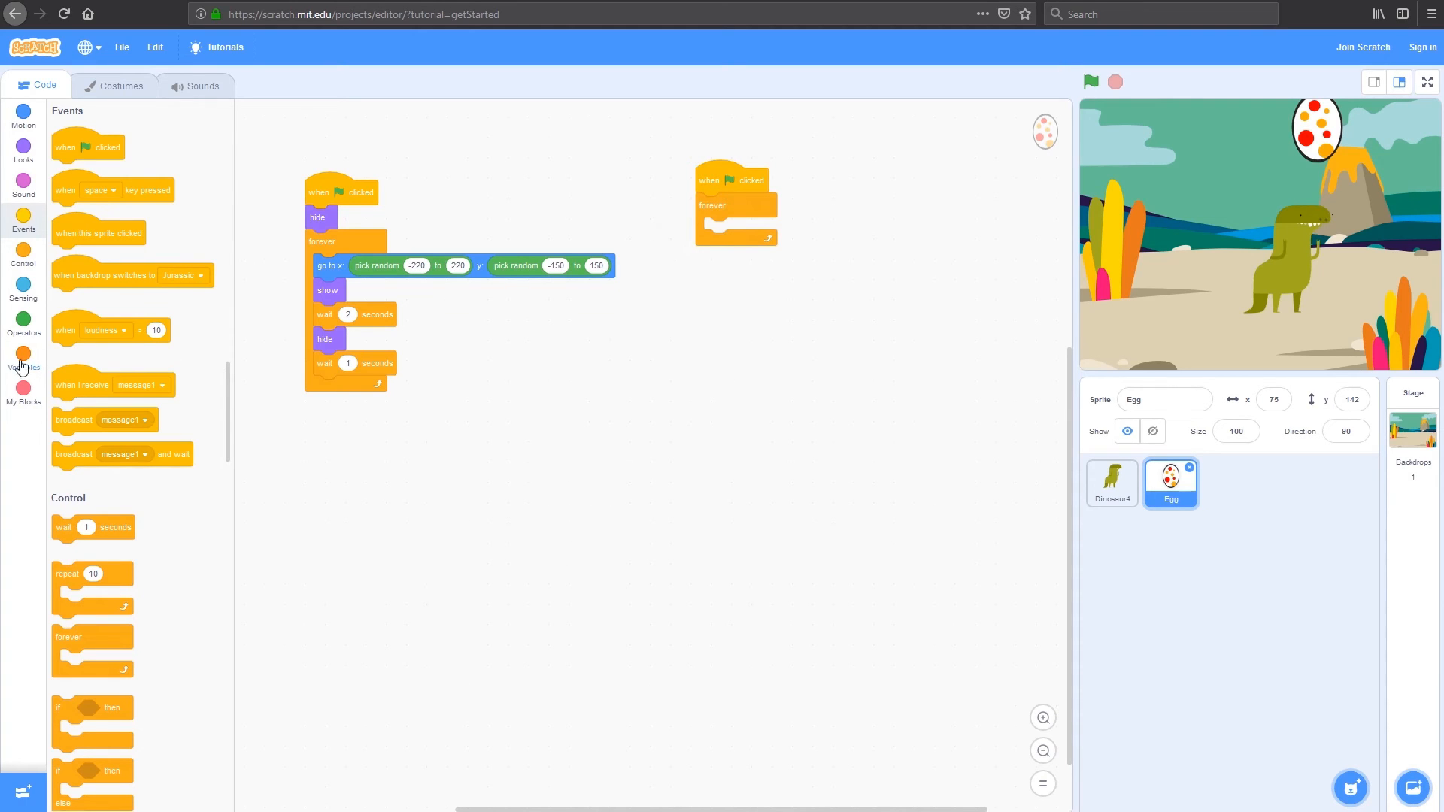
left_click(23, 288)
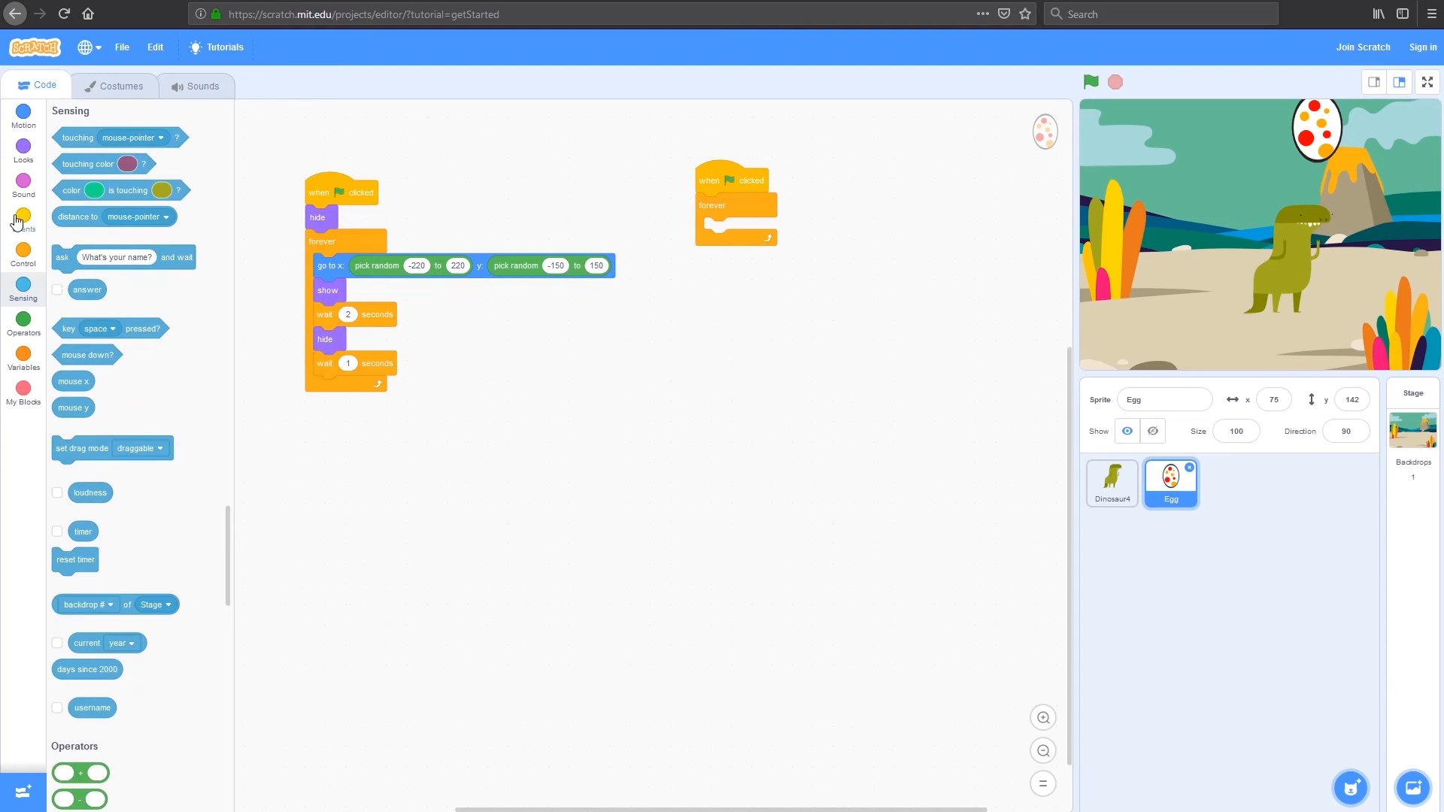
left_click(22, 255)
left_click_drag(63, 324, 728, 229)
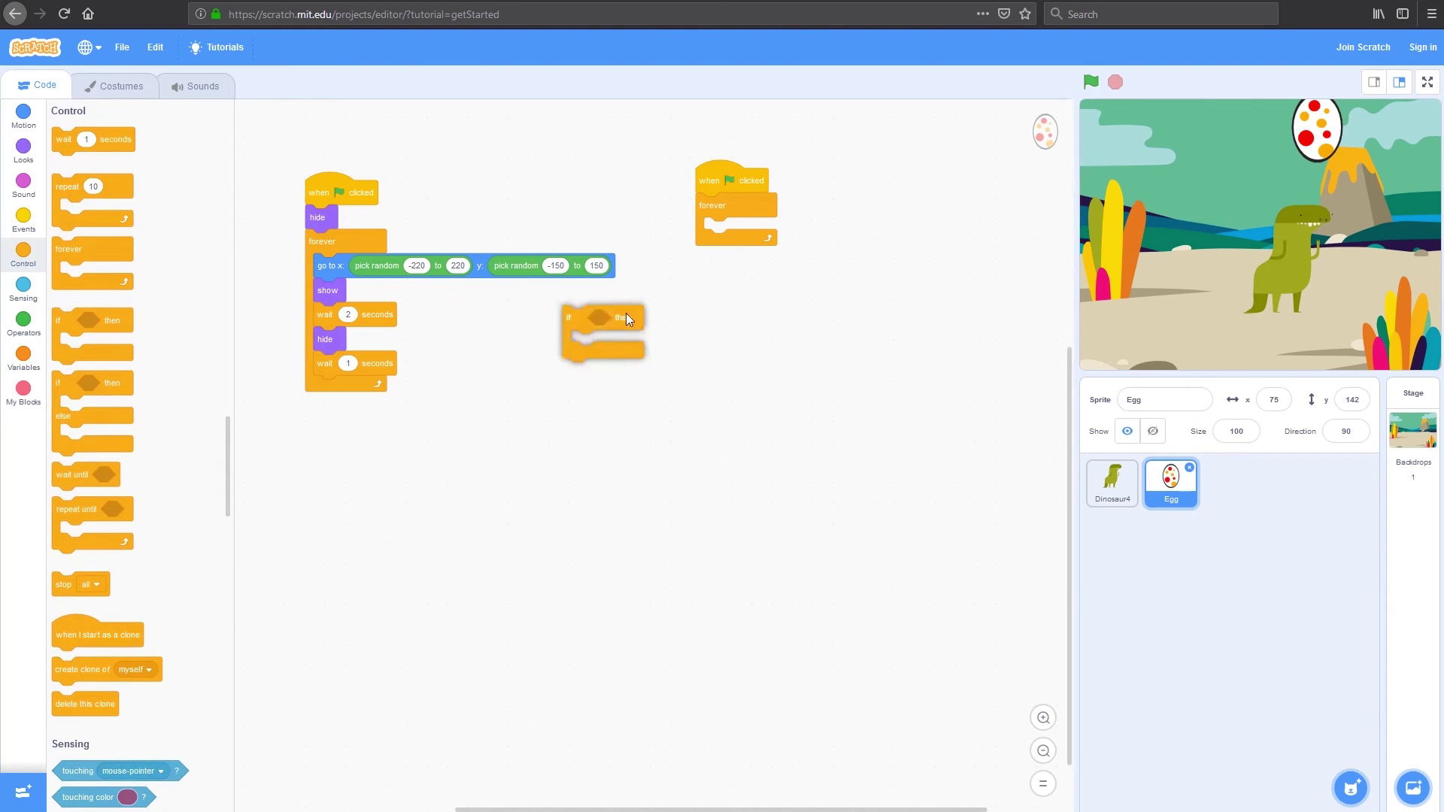
Set the if condition to touching Dinosaur4 and hide the egg inside it.
left_click(23, 289)
left_click_drag(79, 138, 754, 231)
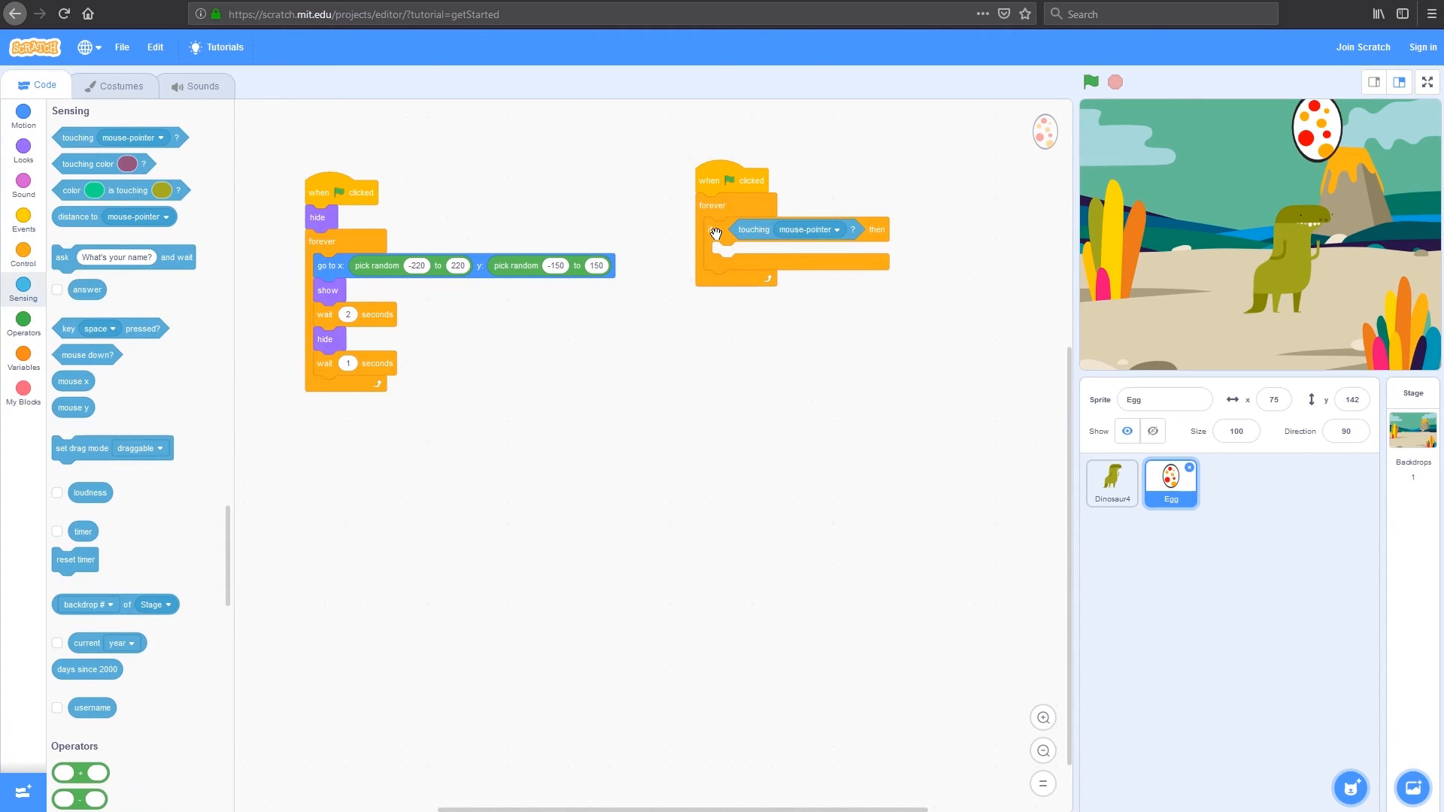
left_click(836, 230)
left_click(784, 318)
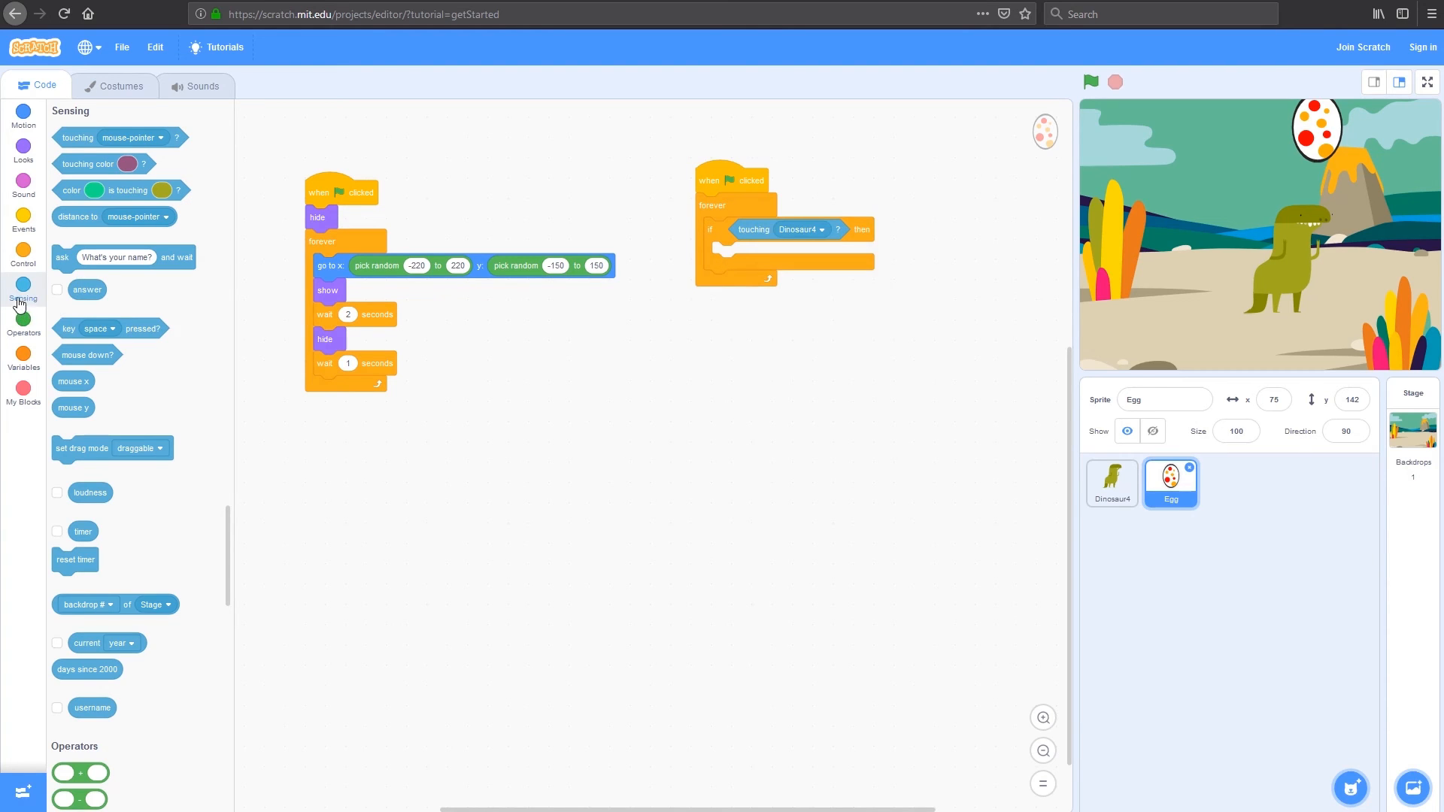
left_click(23, 153)
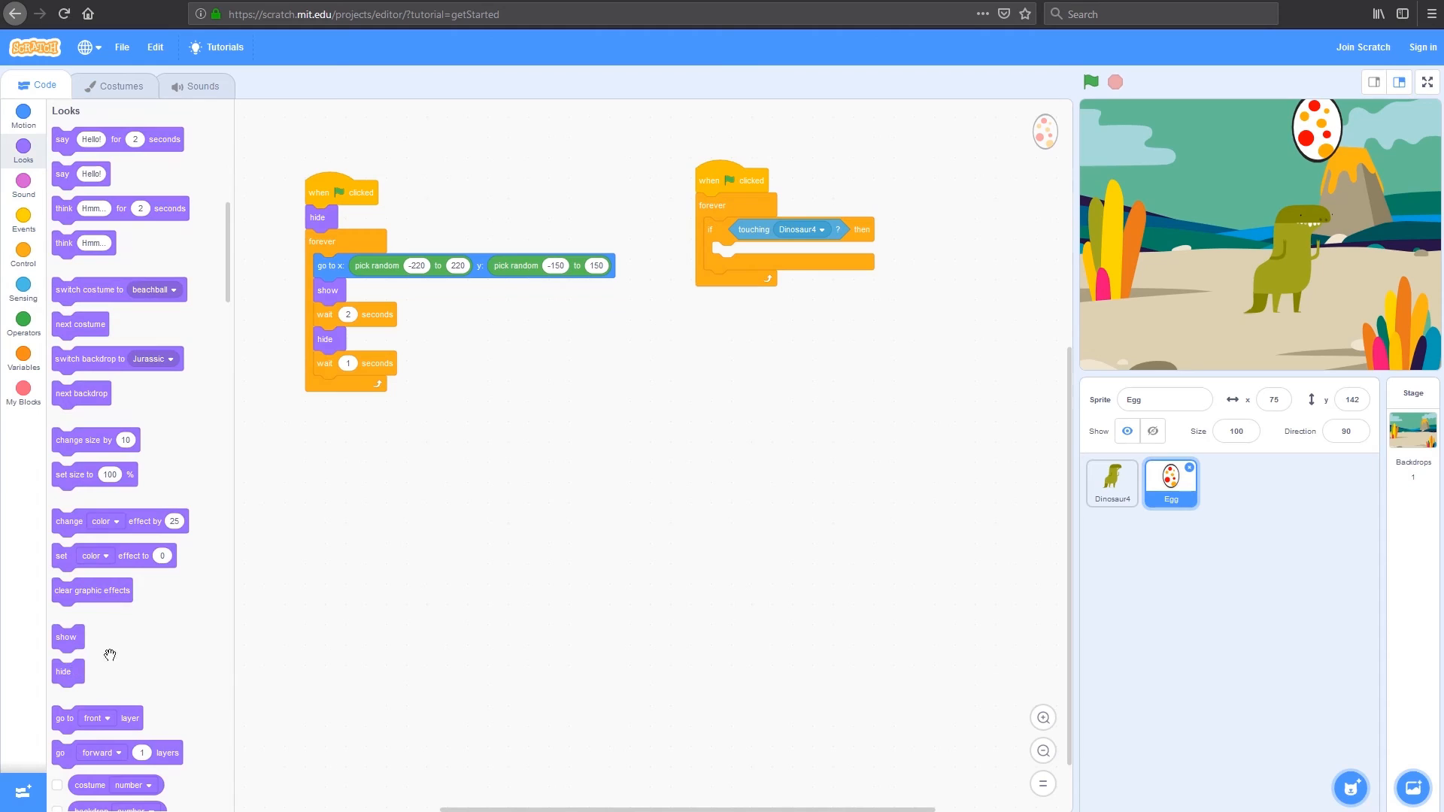
left_click_drag(63, 671, 734, 255)
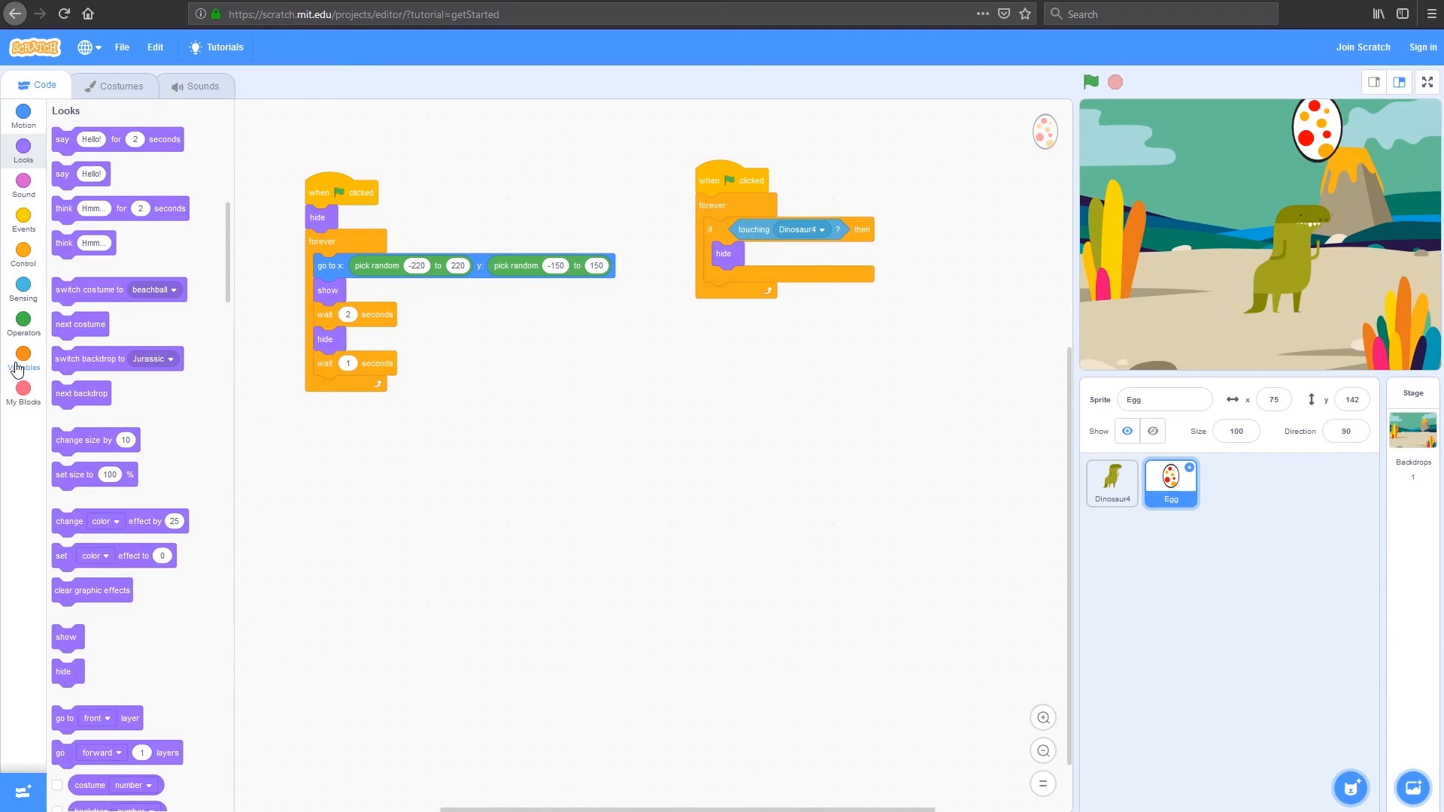
Create a new variable named Eggs.
left_click(22, 359)
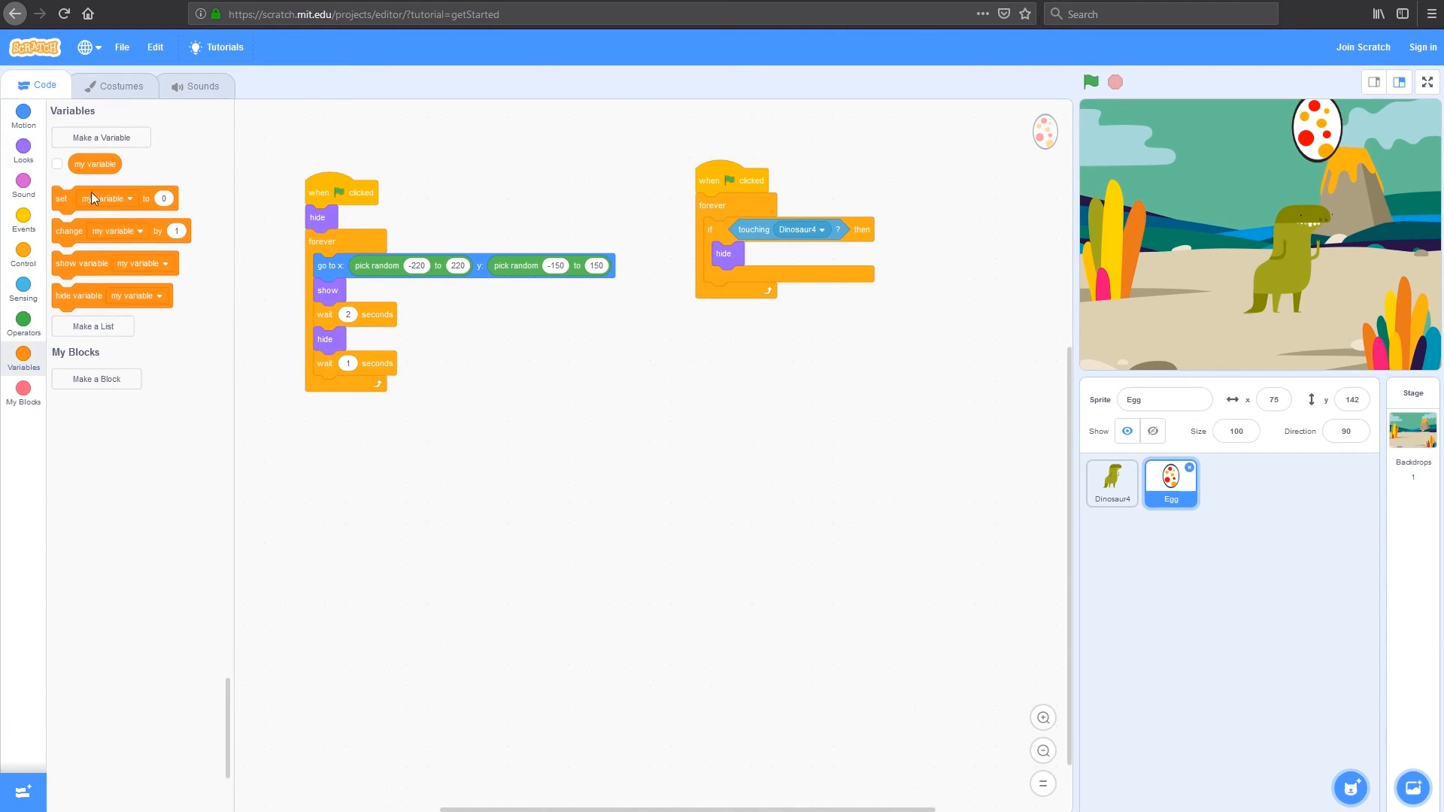
left_click(117, 142)
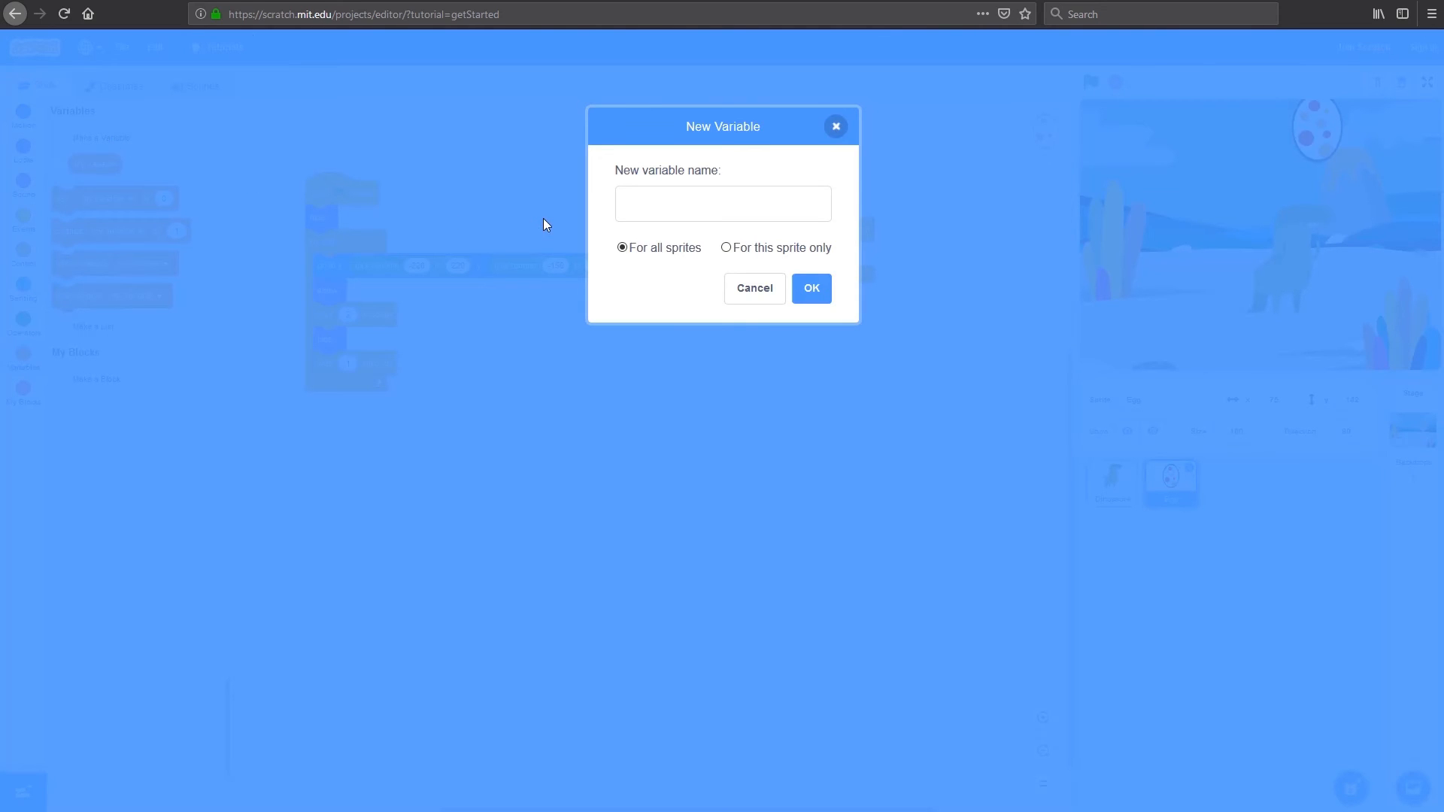
type("Eggs")
left_click(810, 288)
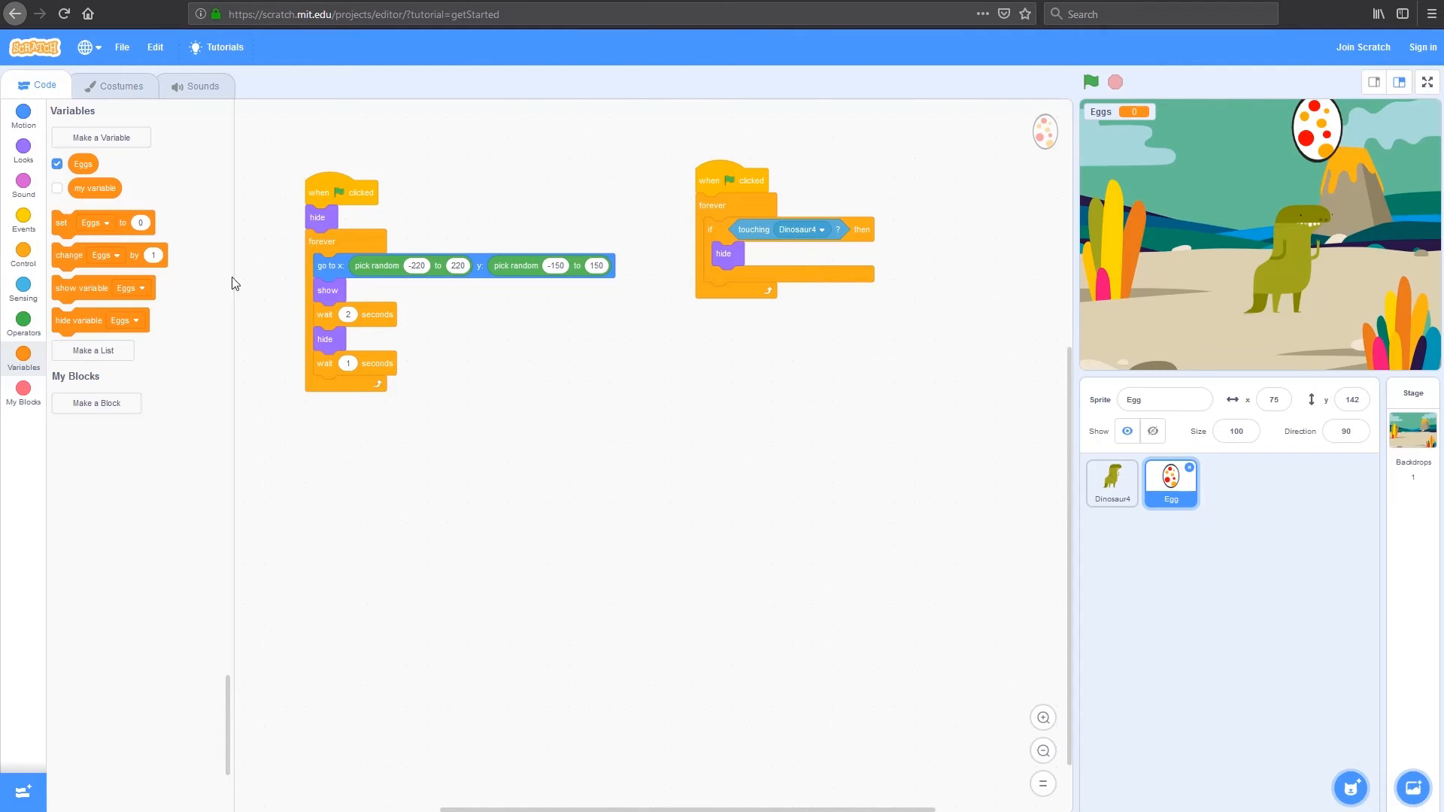
Set Eggs to 0 at start and change Eggs by 1 before hiding on each catch.
left_click_drag(68, 223, 710, 205)
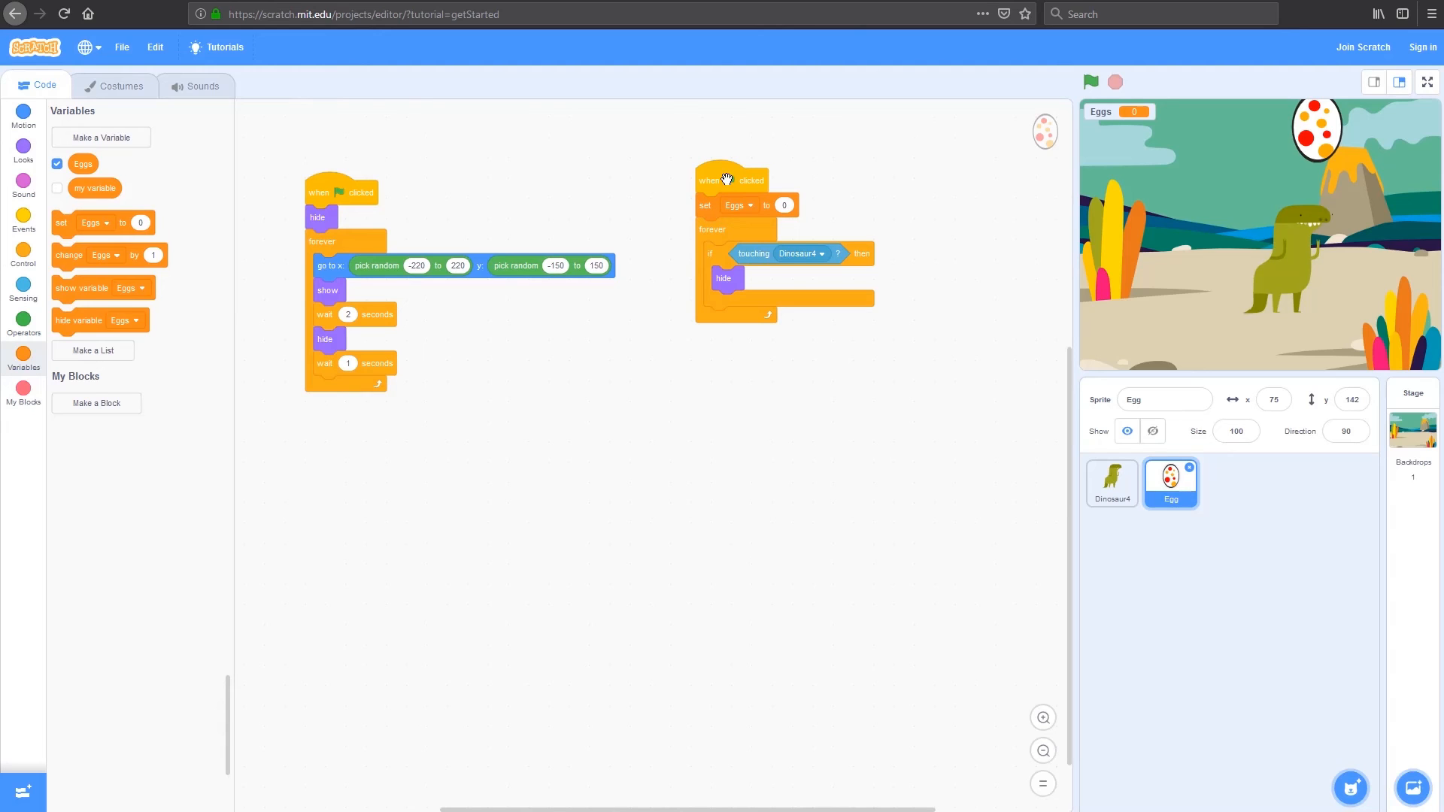
left_click_drag(67, 257, 744, 303)
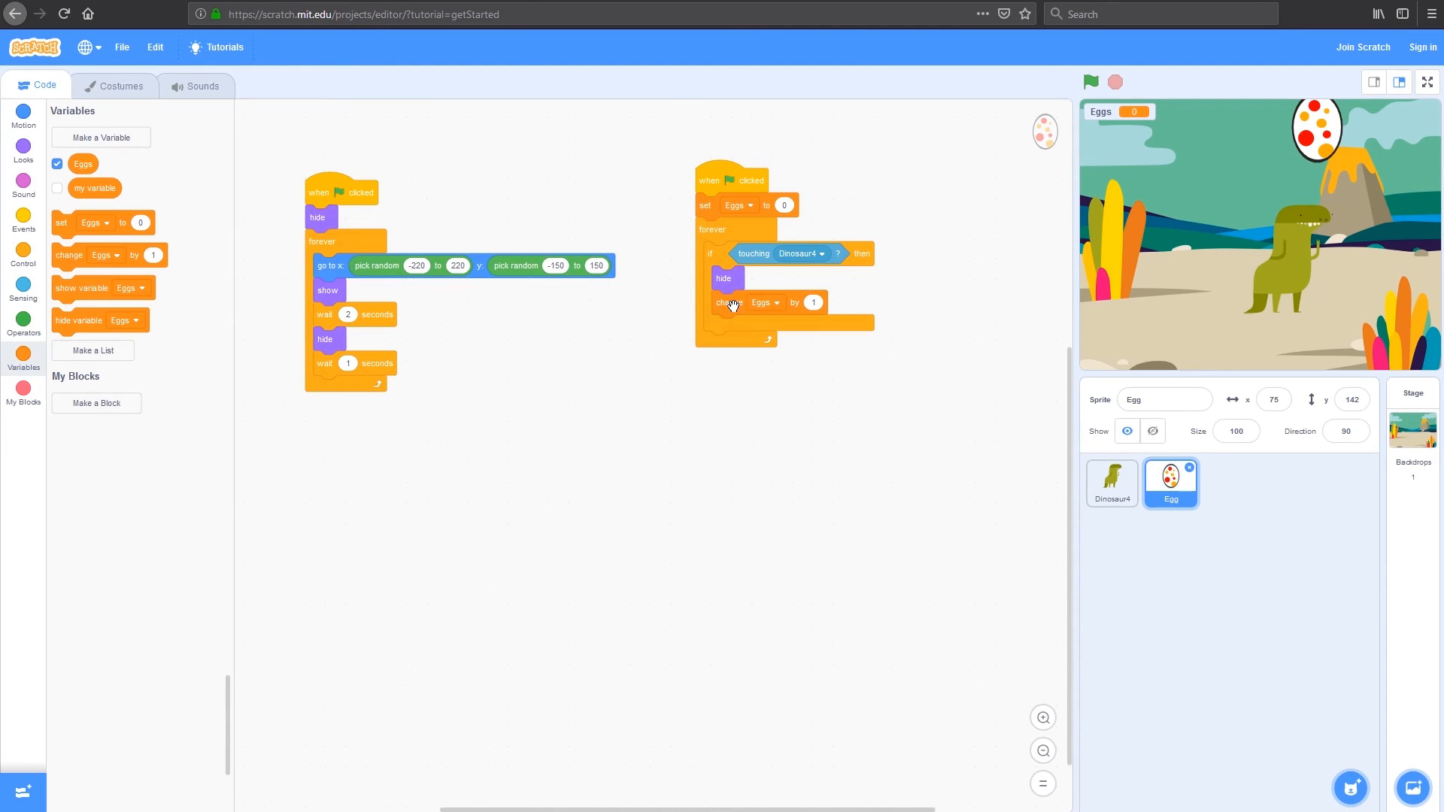
left_click_drag(734, 303, 744, 278)
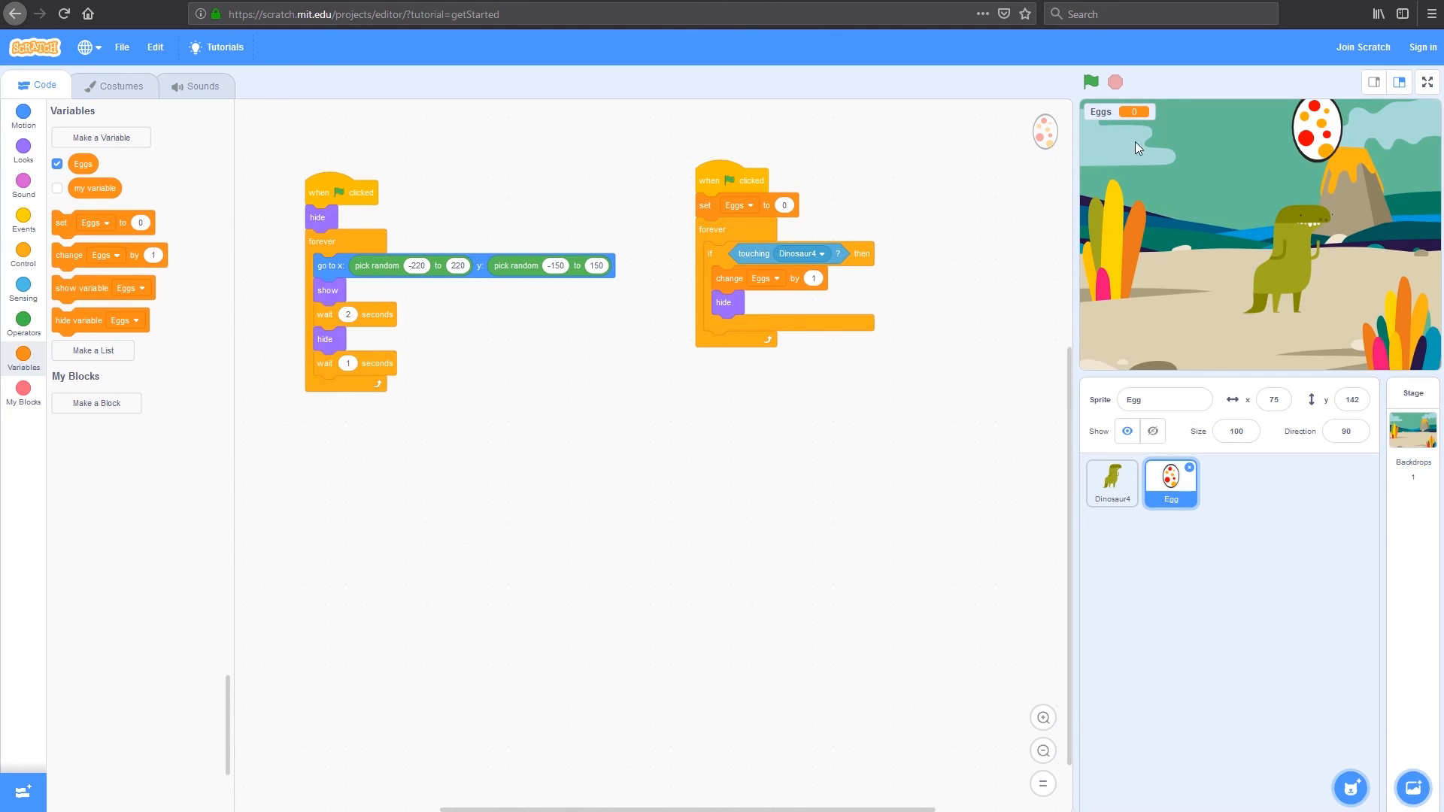
Test-run the game to catch eggs and watch the Eggs score count up, then stop it.
left_click(1091, 82)
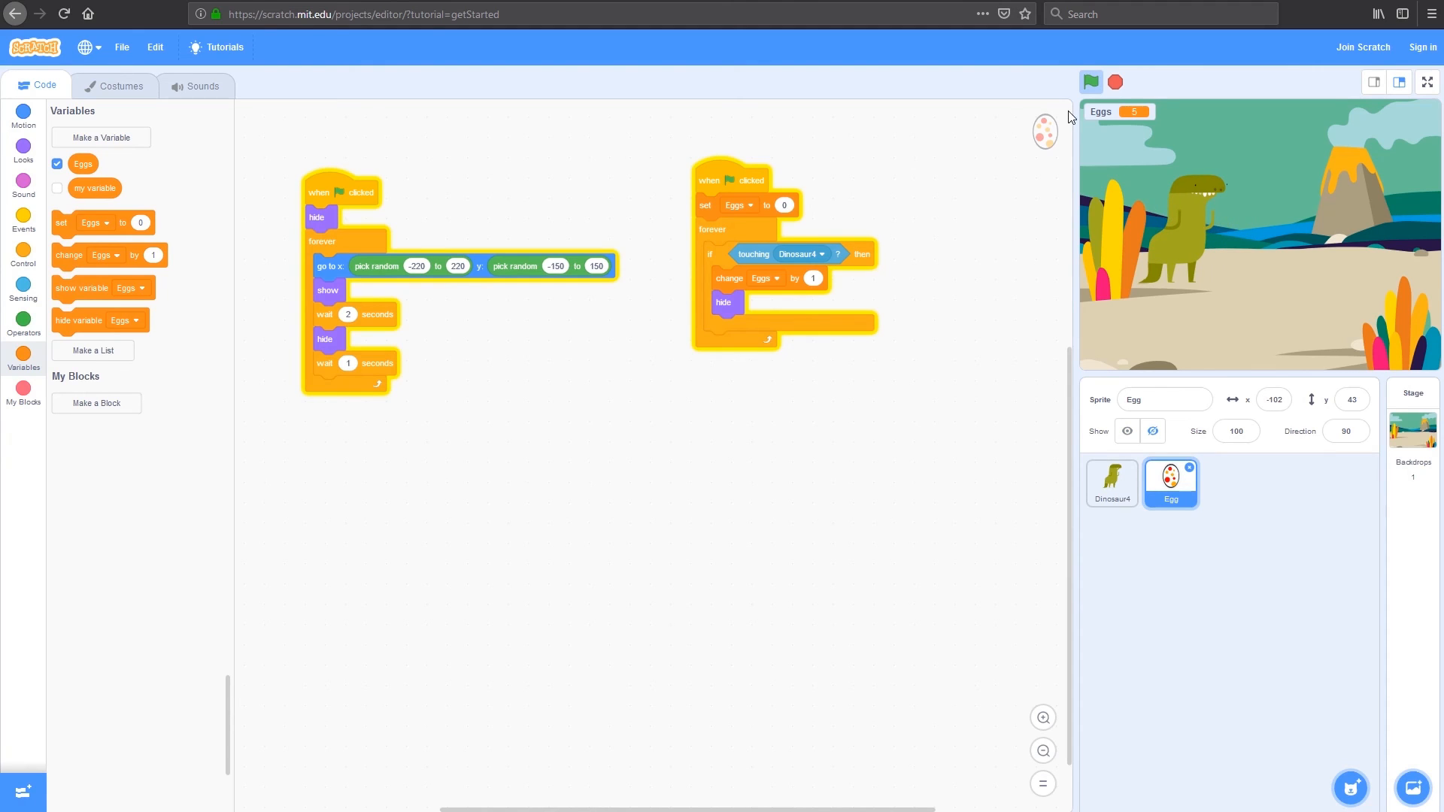
left_click(1120, 83)
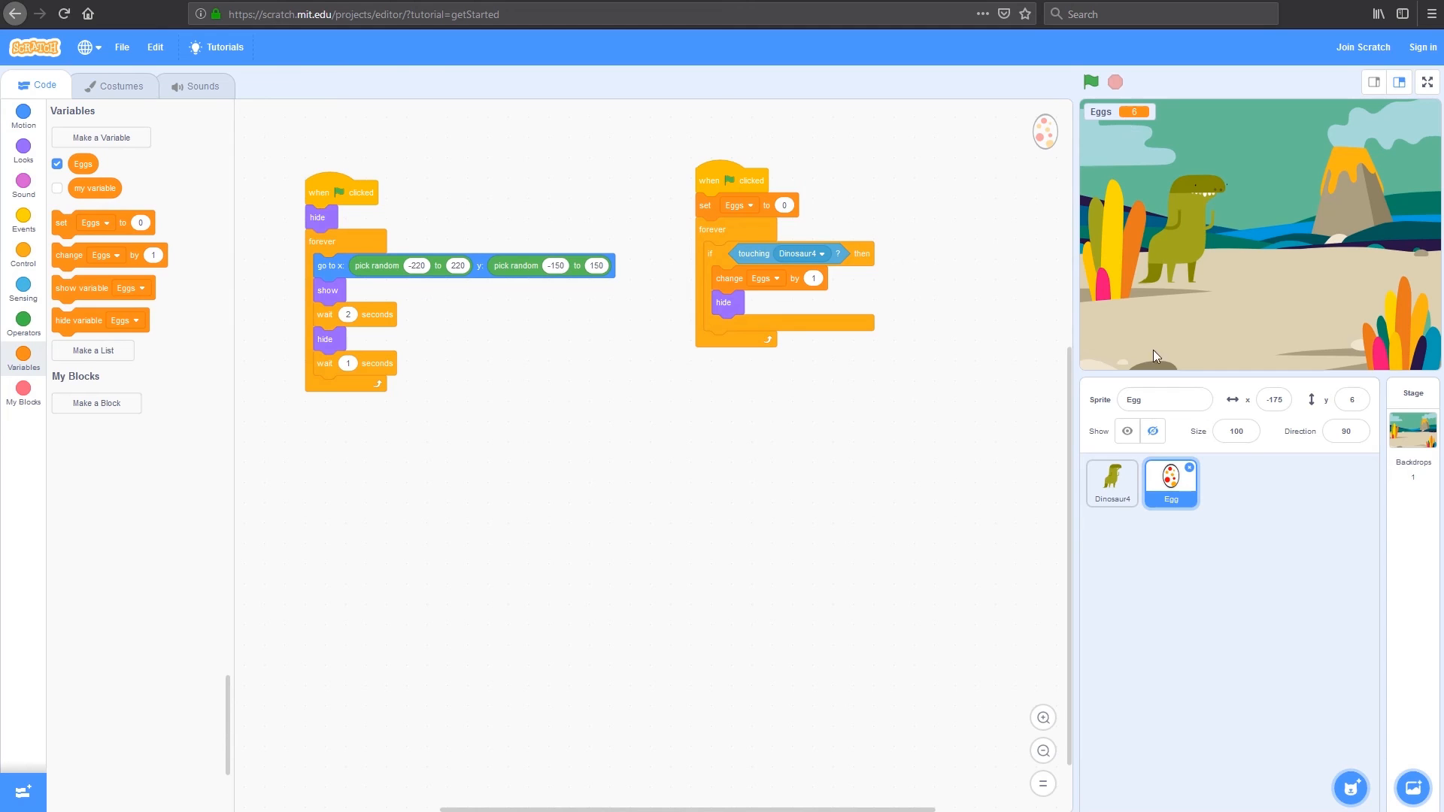
Add an if-then at the end of Dinosaur4's forever loop.
left_click(1109, 488)
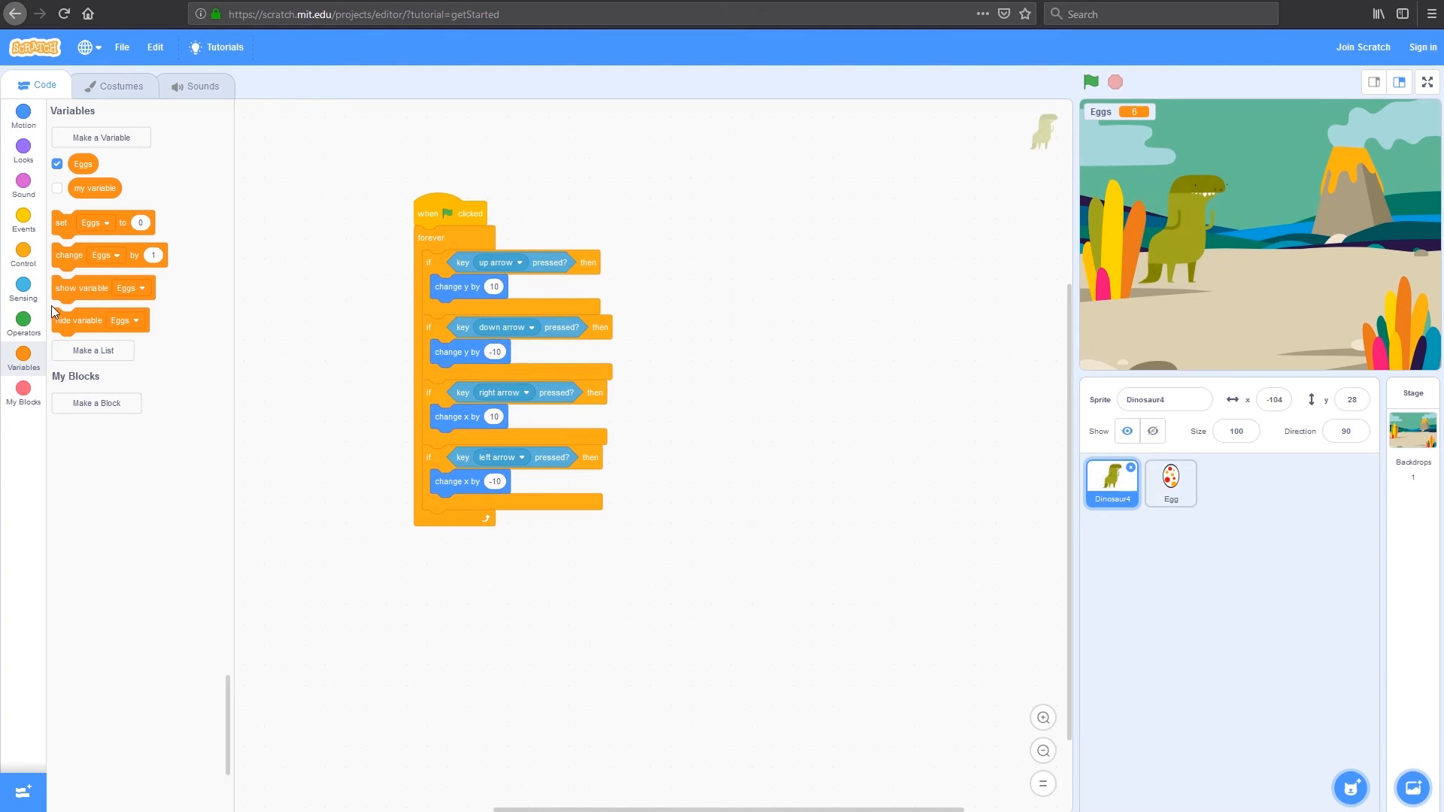
left_click(22, 254)
left_click_drag(65, 320, 447, 529)
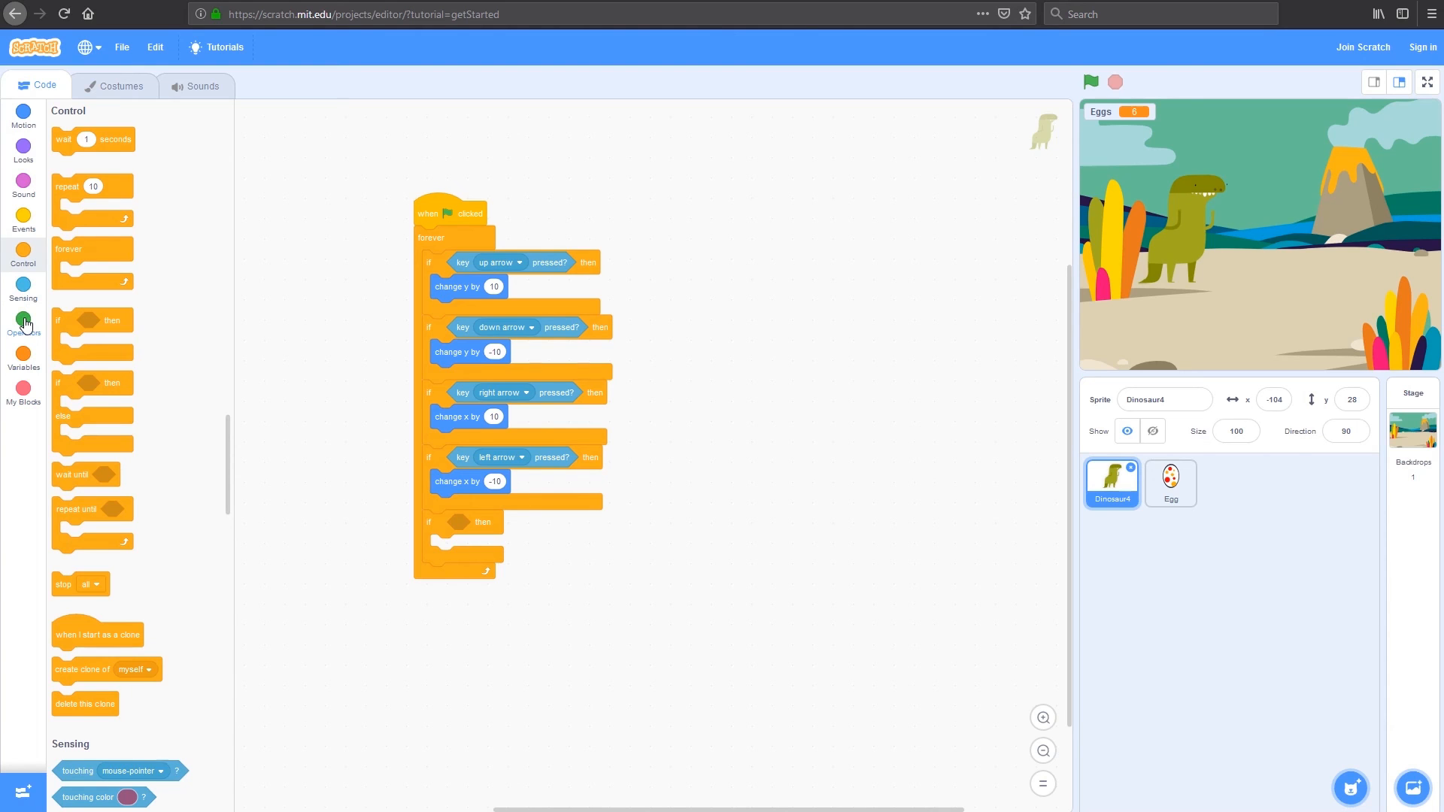
Make the if condition test Eggs > 4.
left_click(24, 321)
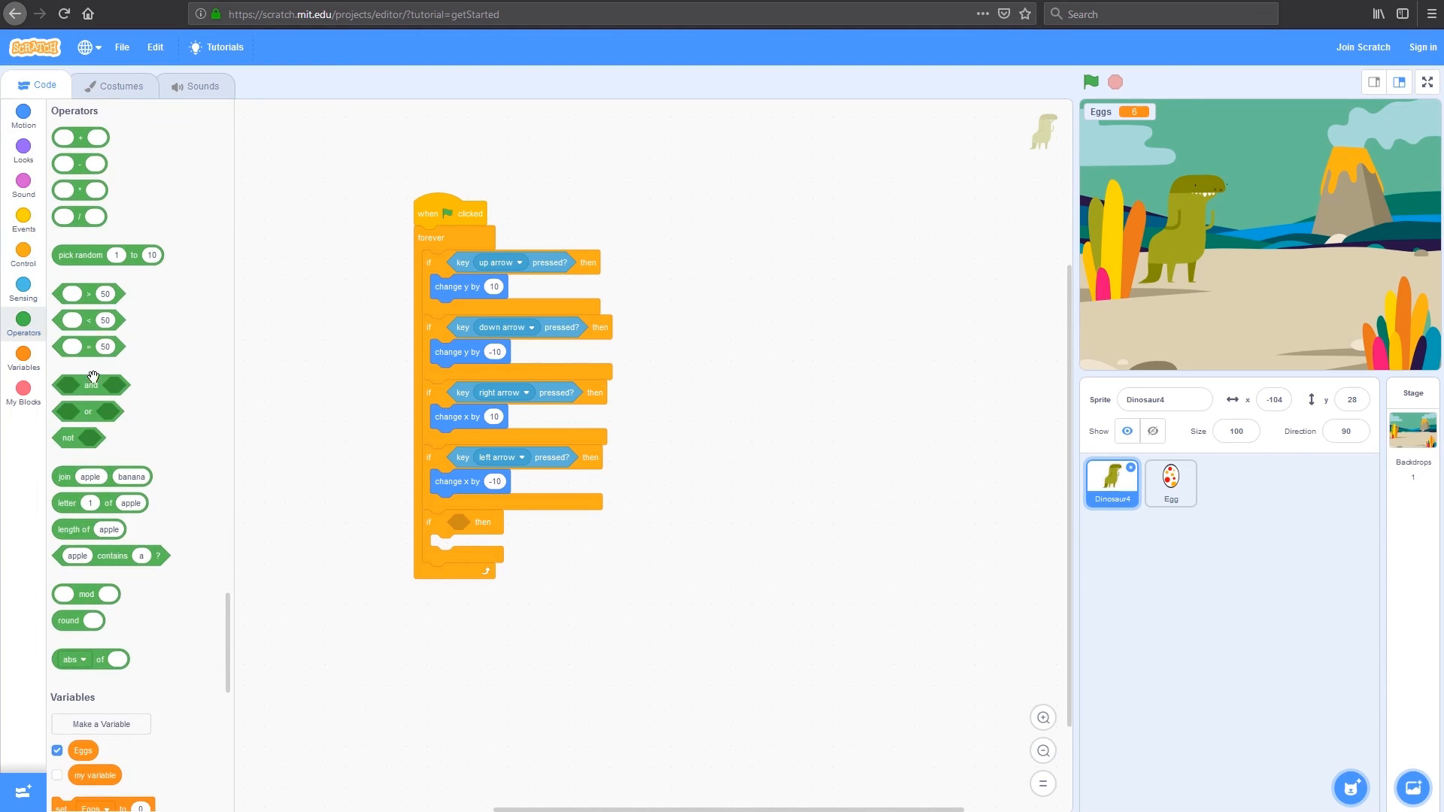
left_click_drag(89, 294, 486, 522)
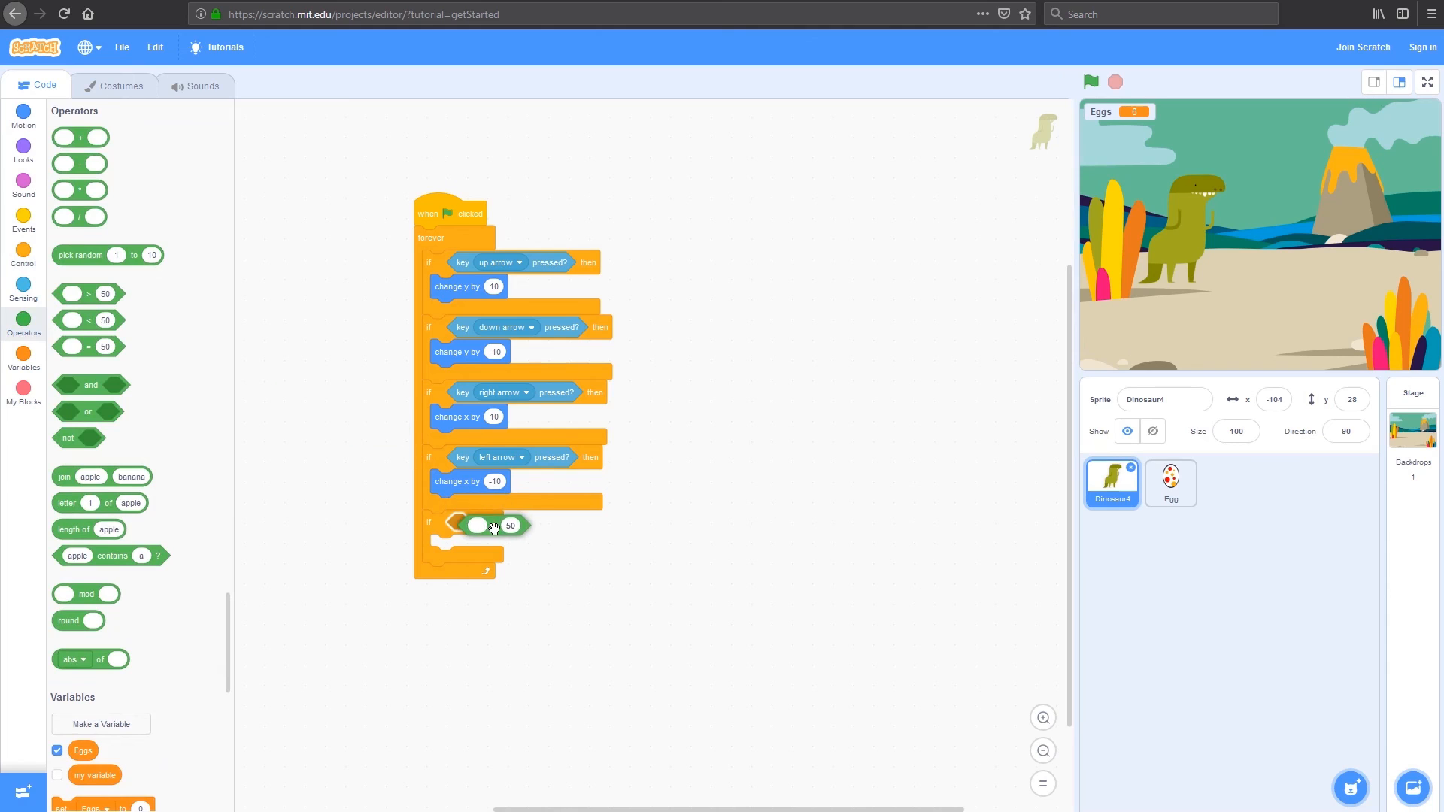
left_click(24, 356)
left_click_drag(83, 164, 473, 526)
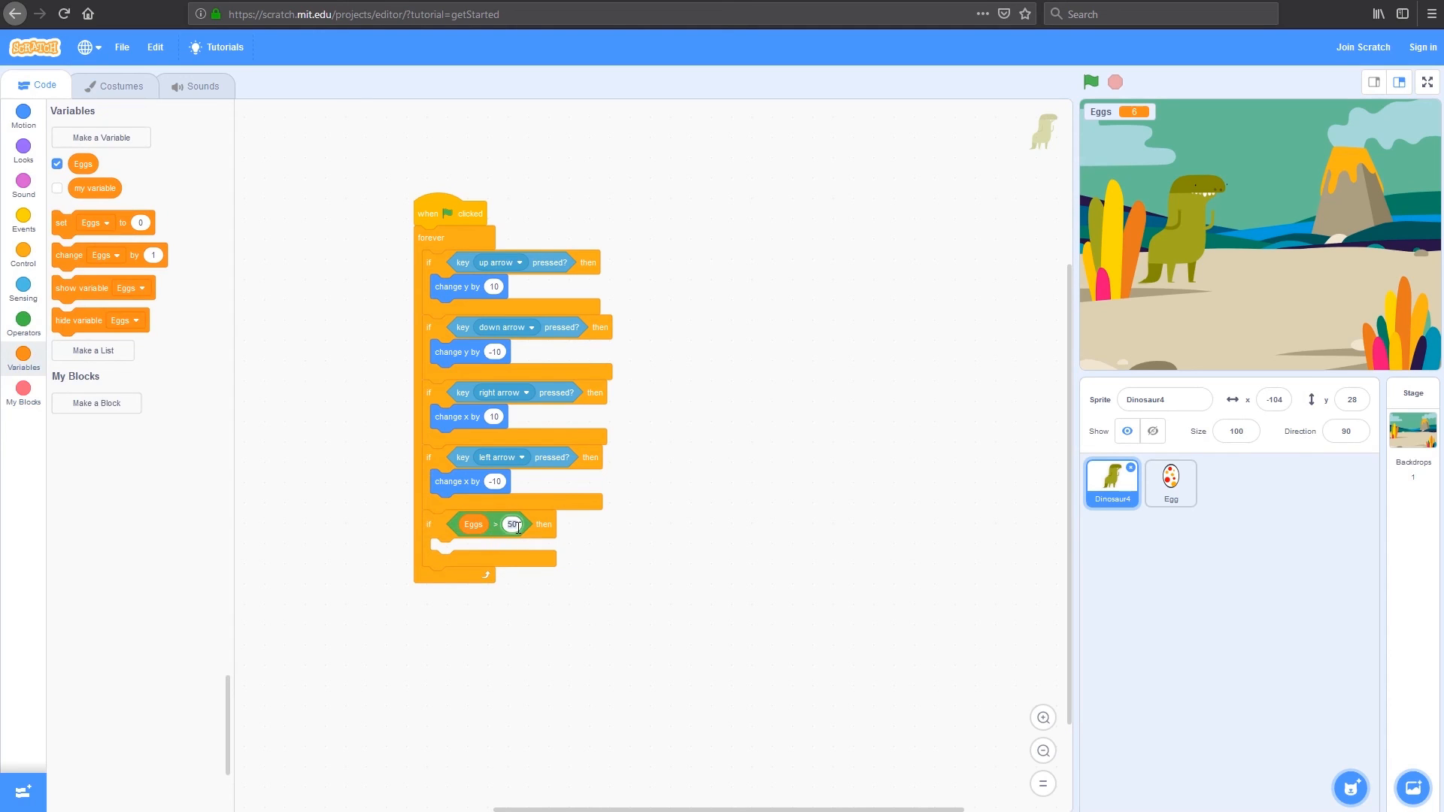
type("4")
left_click(686, 548)
Inside the if, say Winner! for 2 seconds and then stop all scripts.
left_click(24, 150)
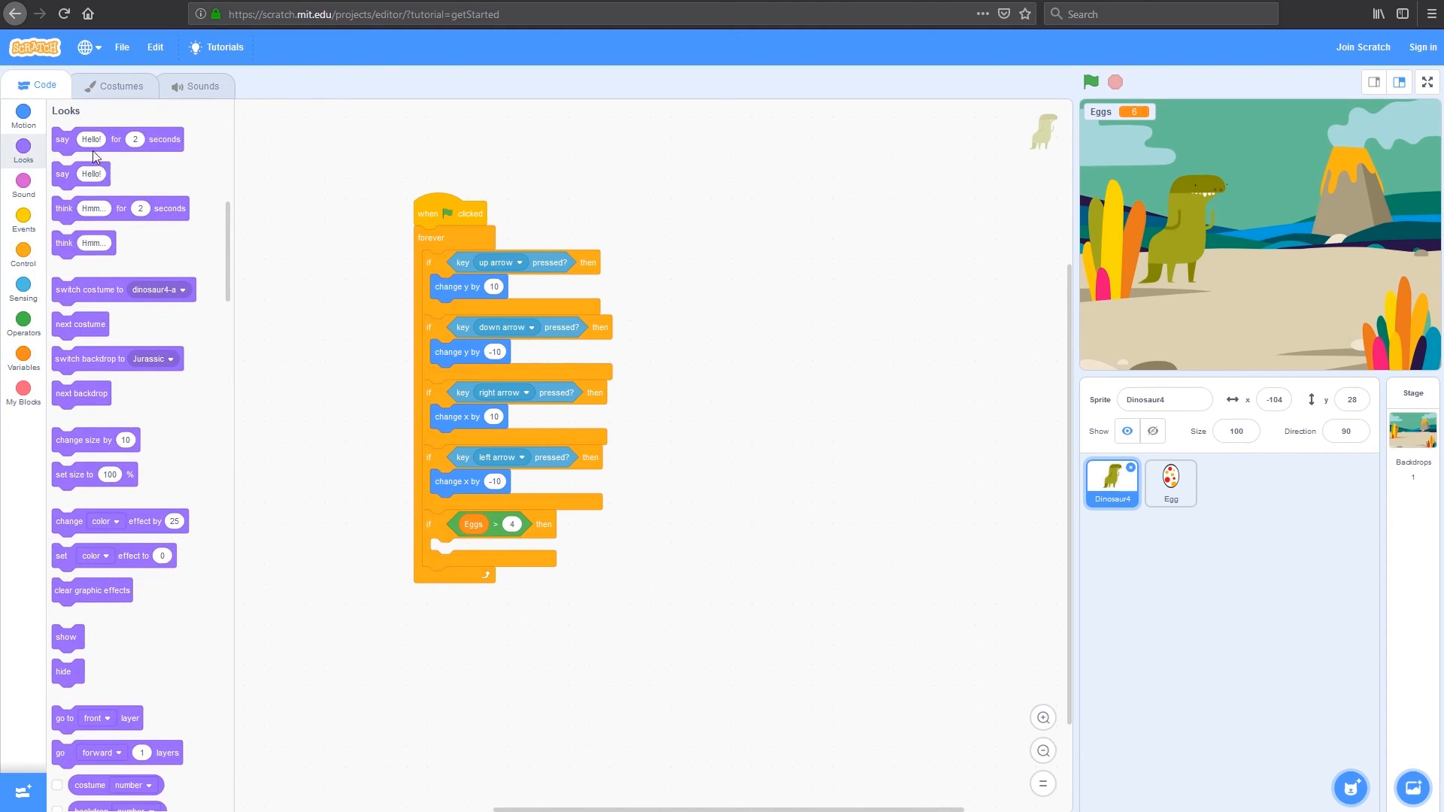
left_click_drag(60, 139, 474, 555)
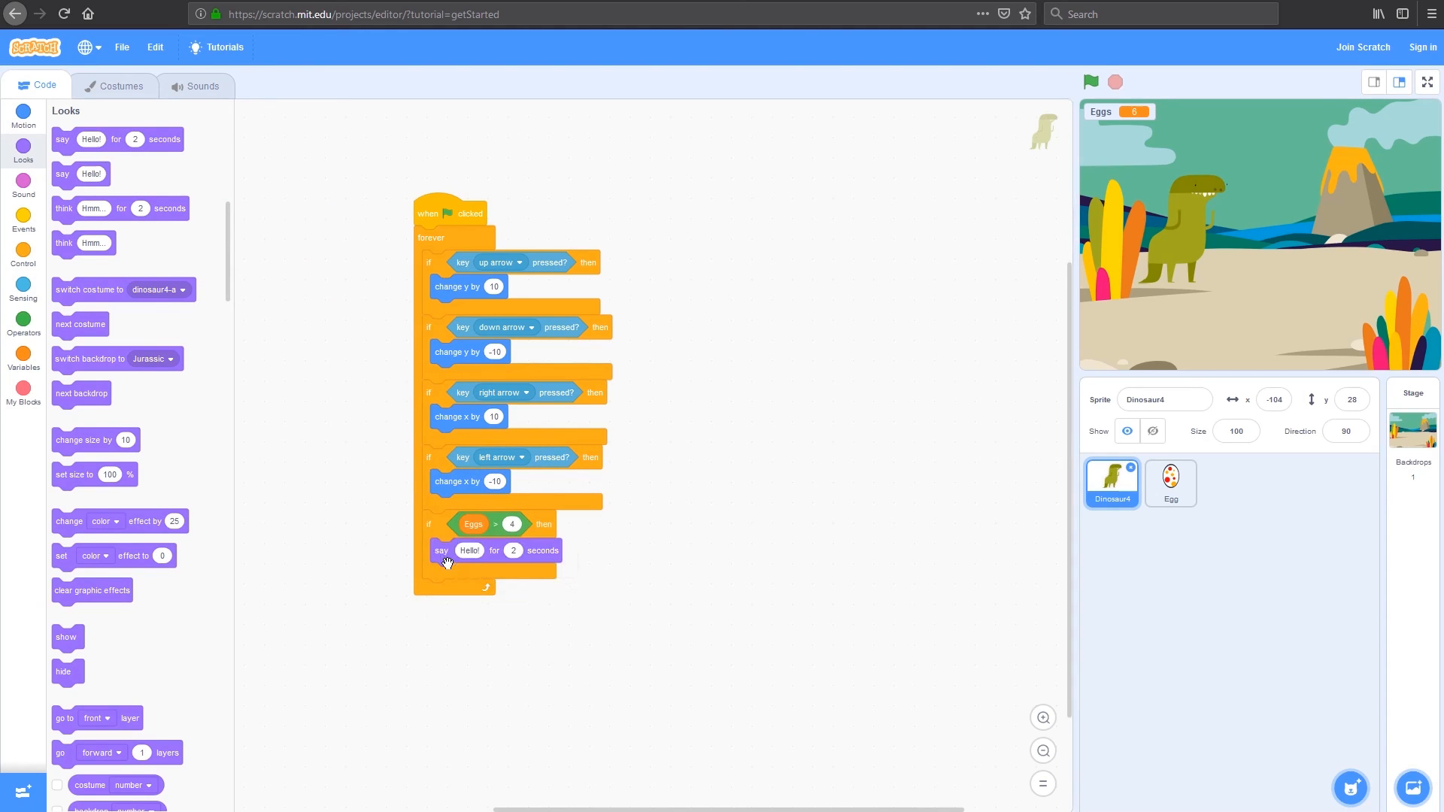
left_click(471, 550)
type("Winner!")
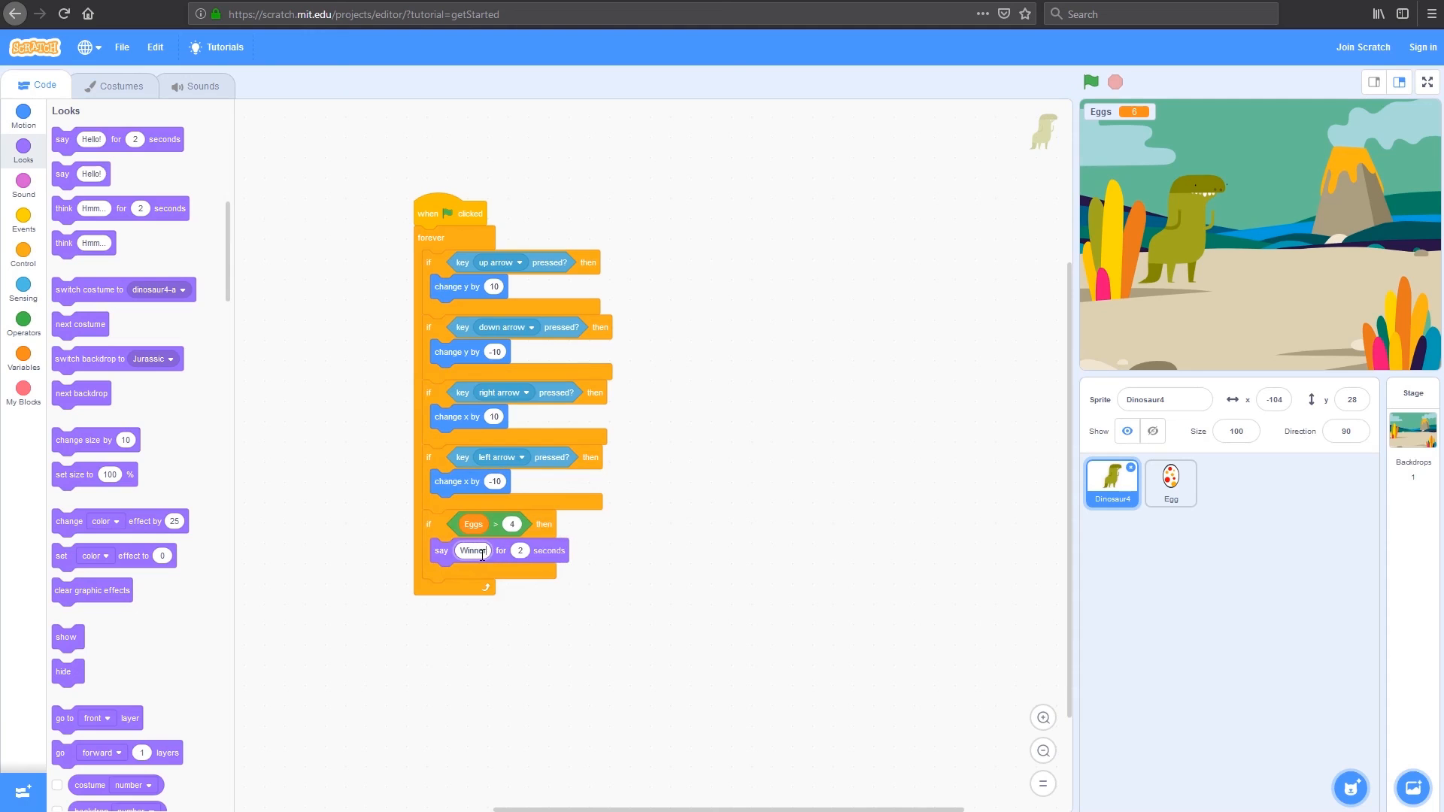
left_click(601, 659)
left_click(24, 255)
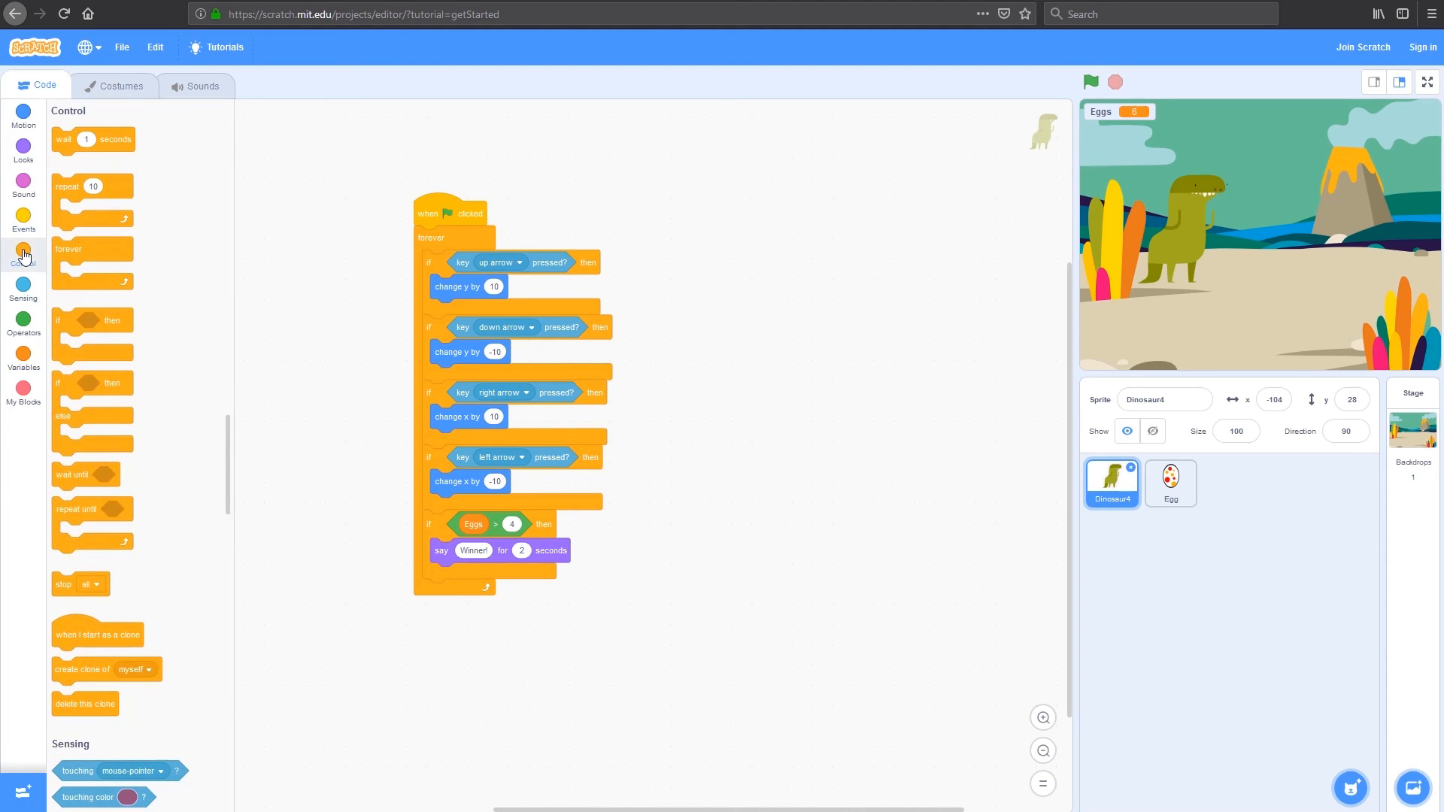
left_click_drag(66, 584, 454, 583)
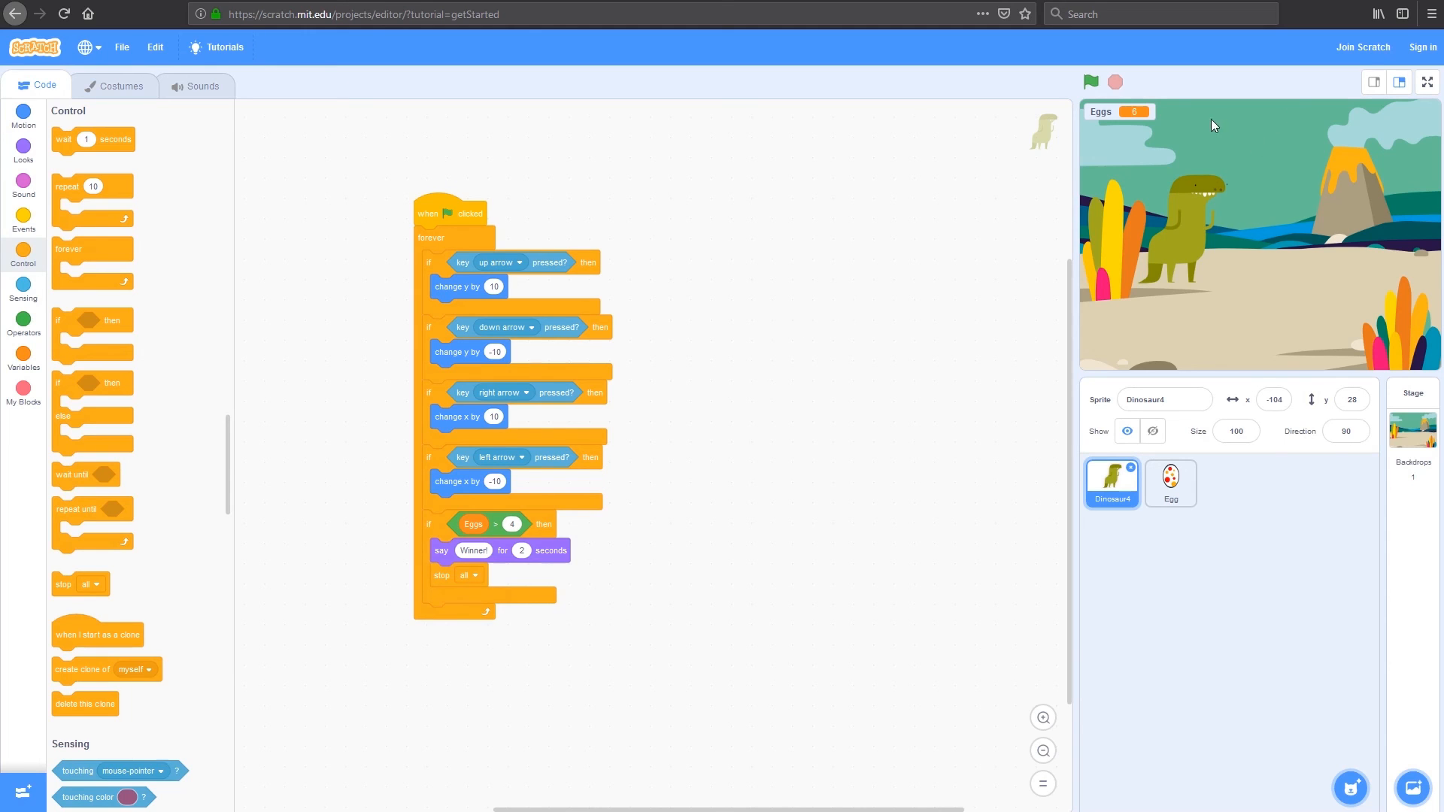
Run the game full screen and steer the dinosaur with arrow keys to catch the first eggs.
left_click(1426, 86)
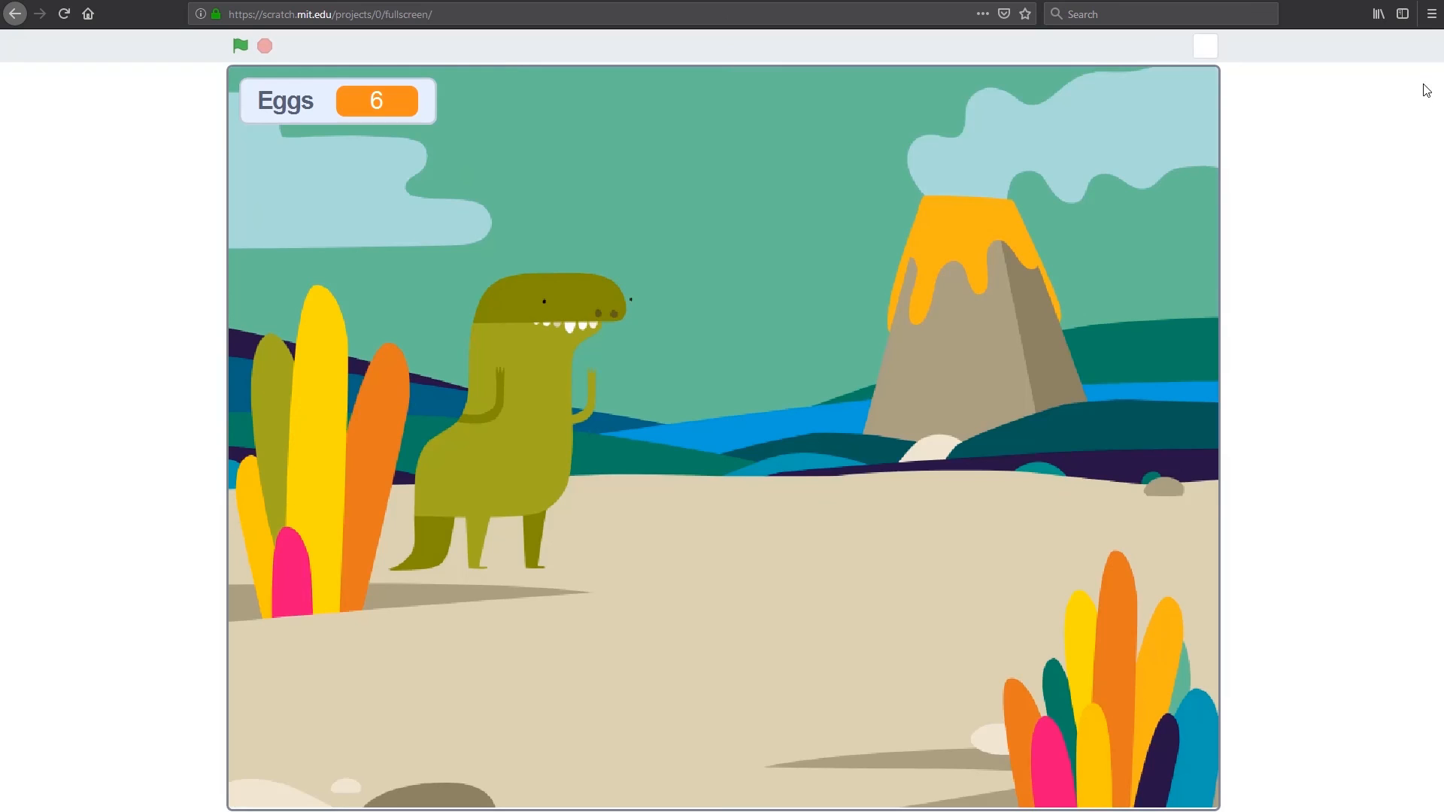
left_click(240, 47)
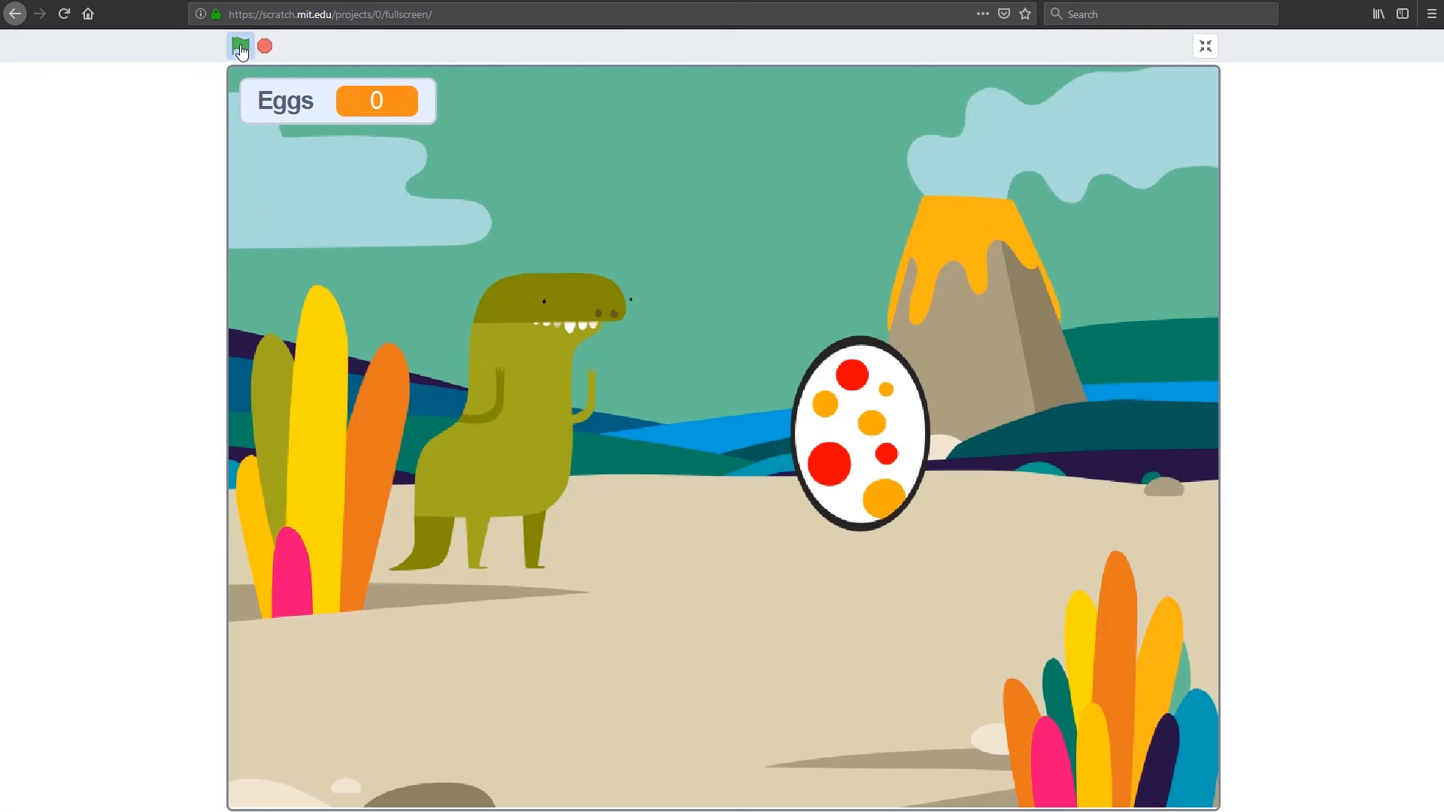
key("Right")
key("Right")
key("Right")
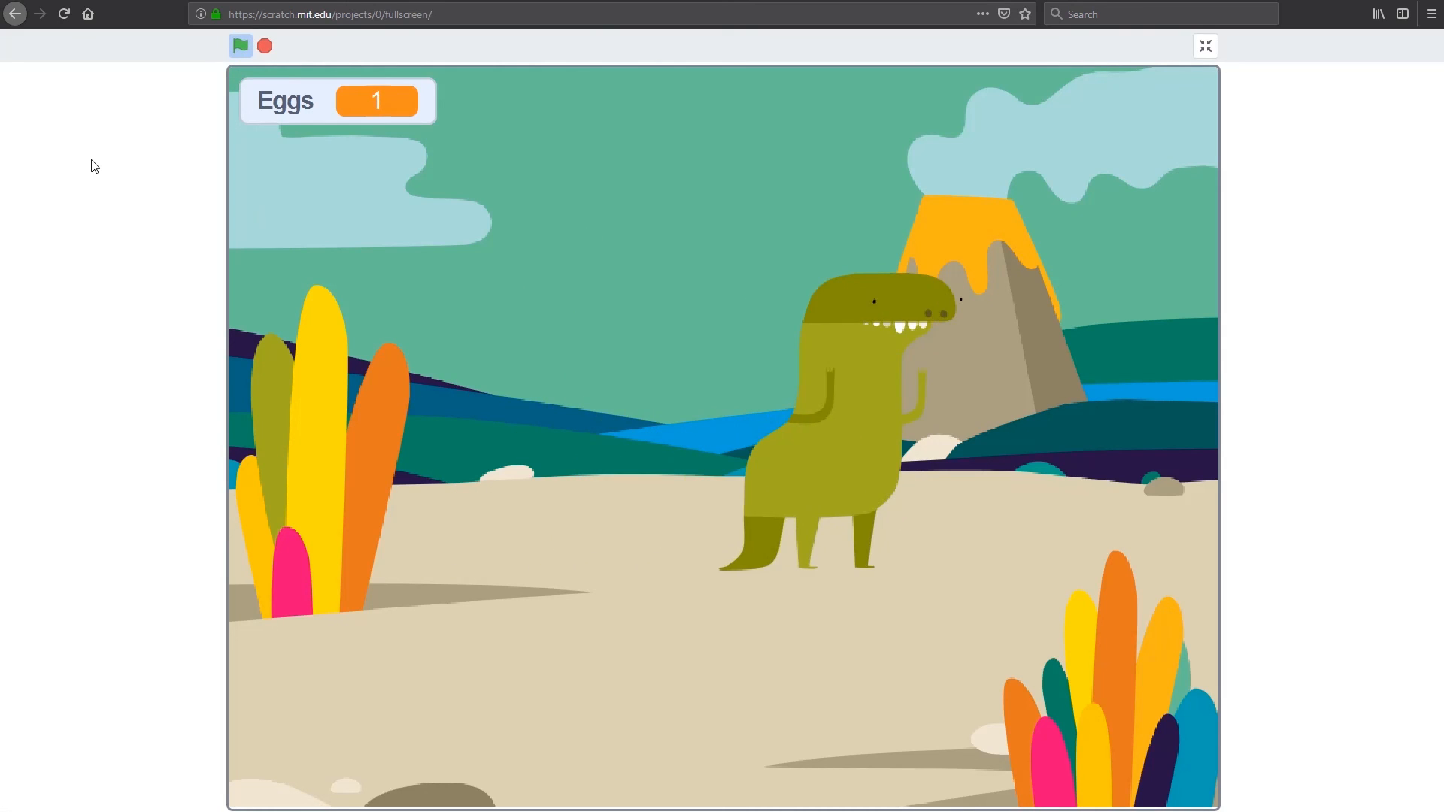
key("Left")
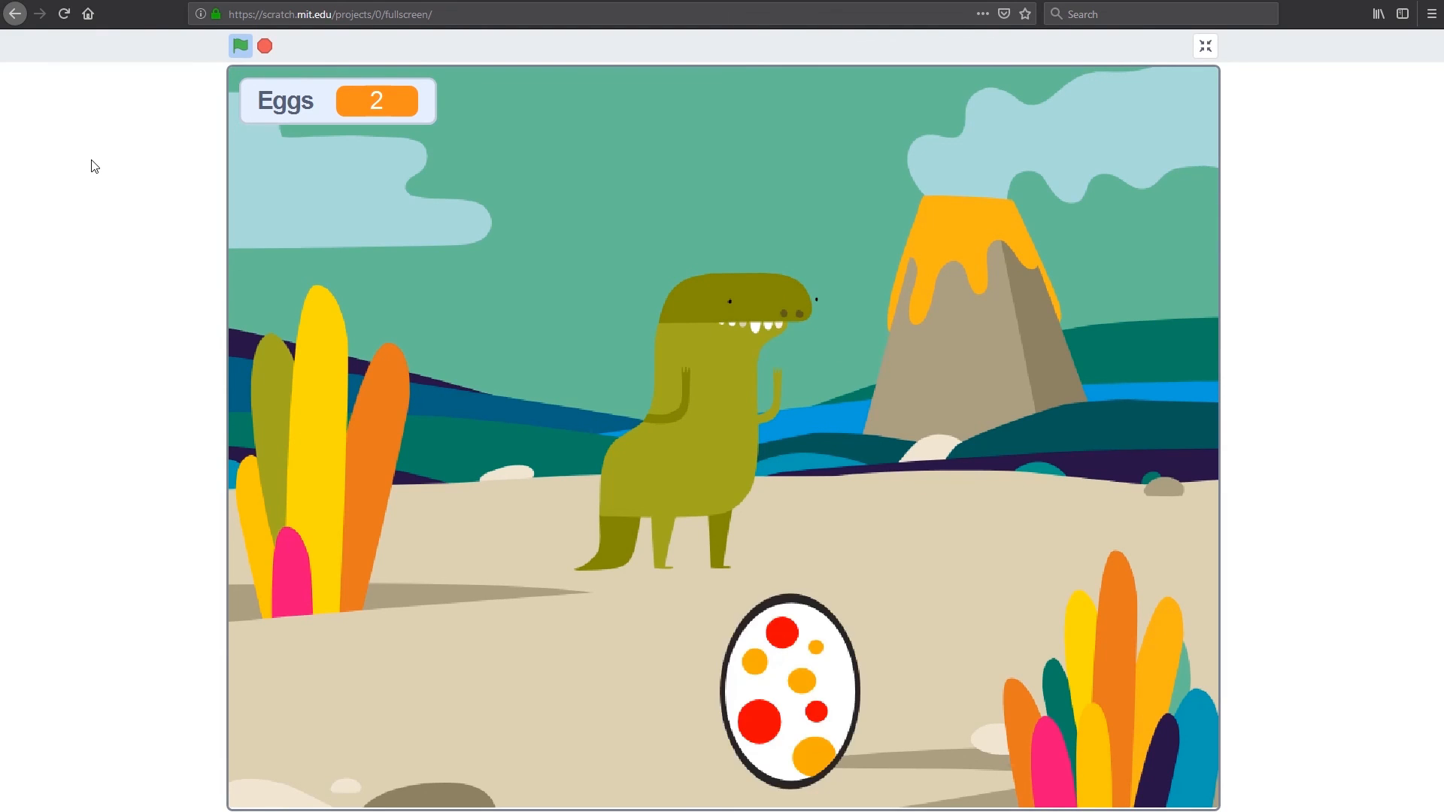
key("Down")
key("Right")
key("Up")
key("Up")
key("Left")
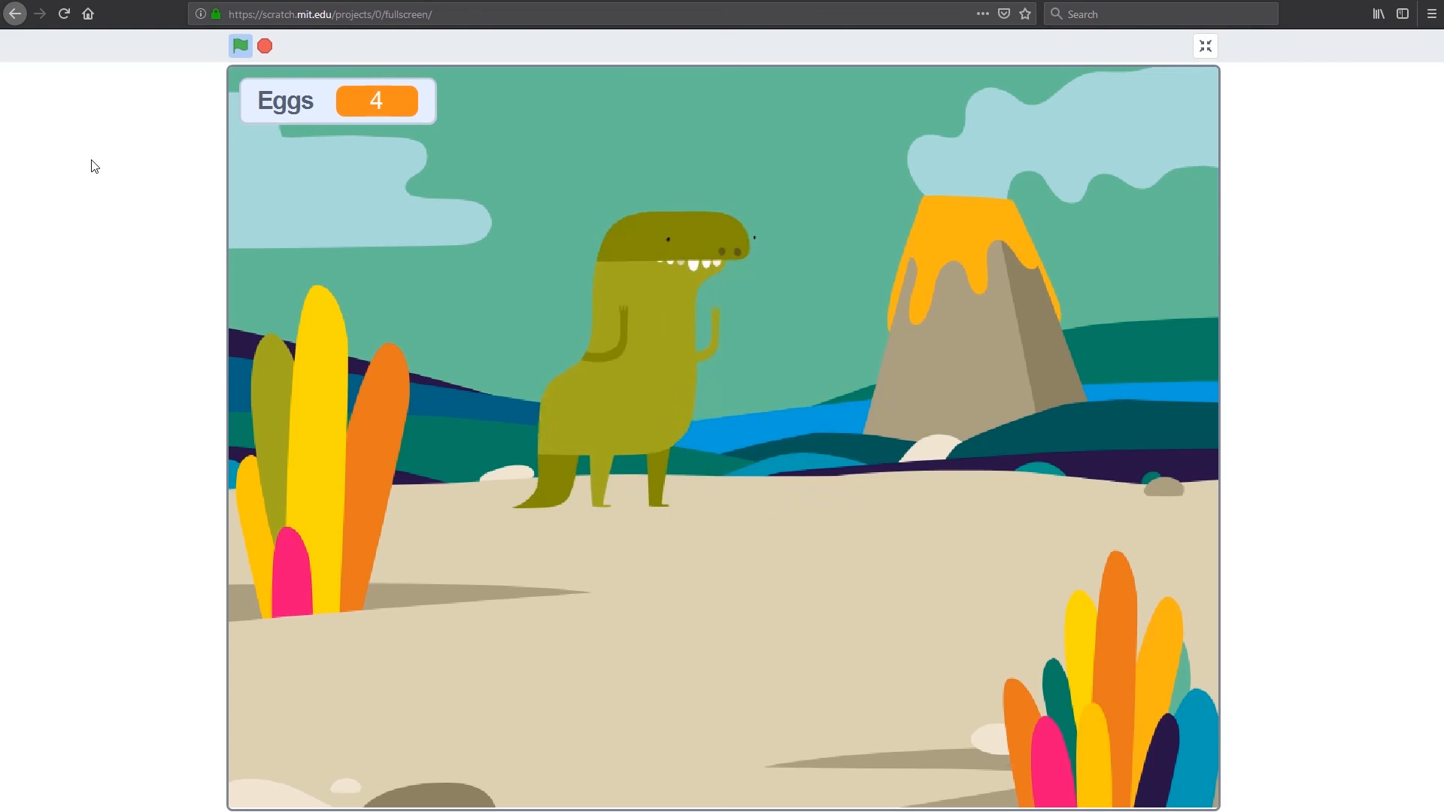
Catch the remaining eggs until the fifth triggers Winner!, then return to the editor.
key("Left")
key("Left")
key("Right")
key("Down")
key("Down")
key("Down")
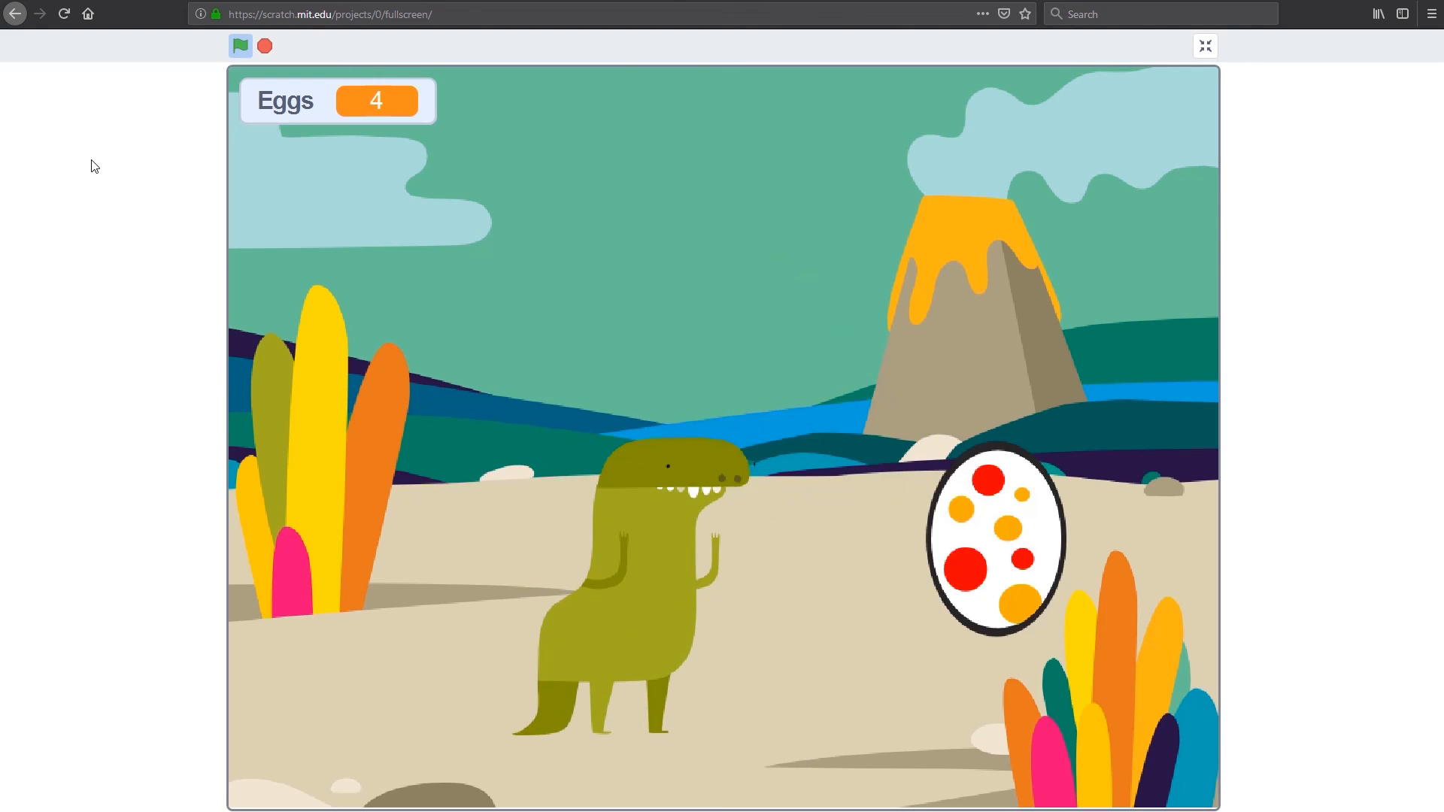
key("Right")
key("Right")
key("Right")
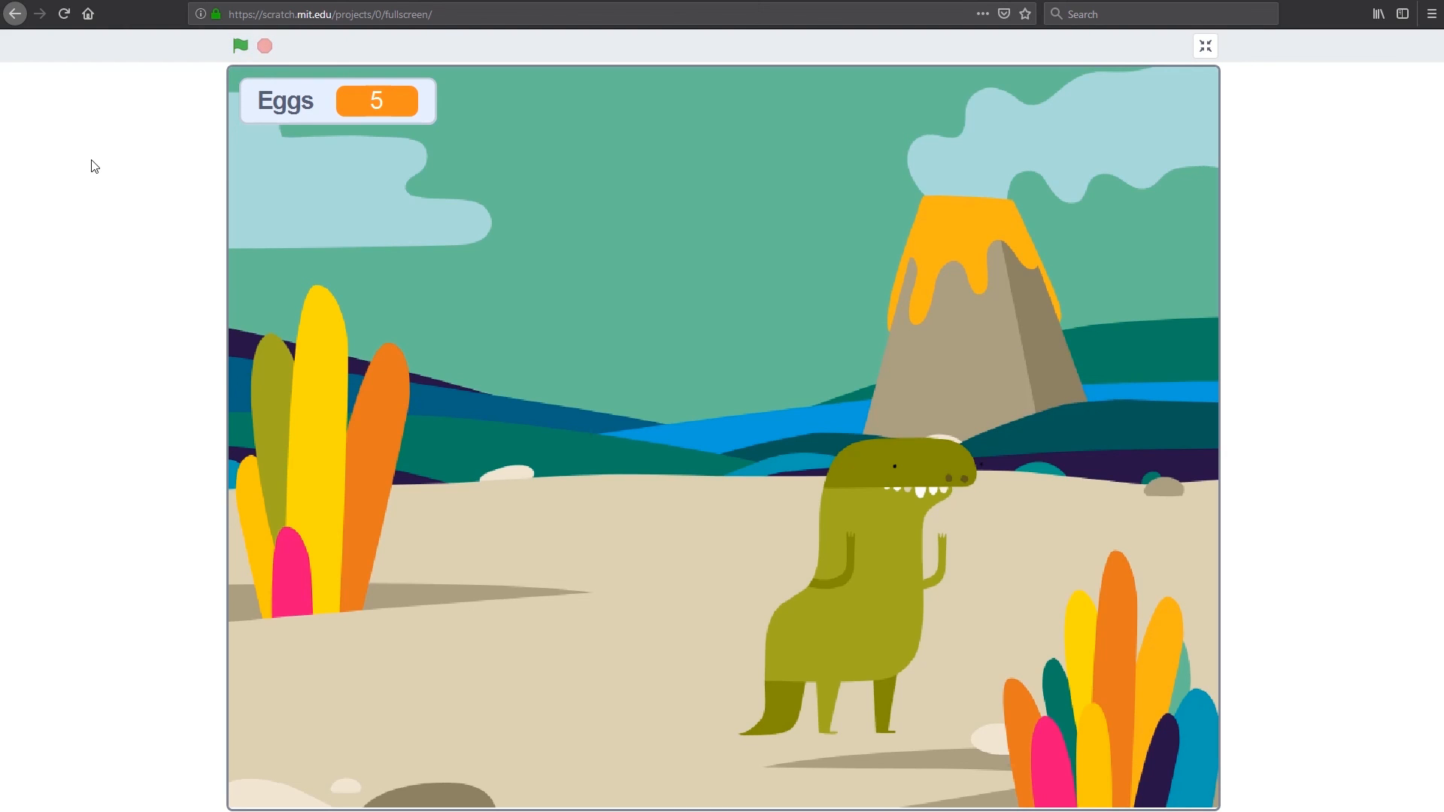
left_click(1206, 46)
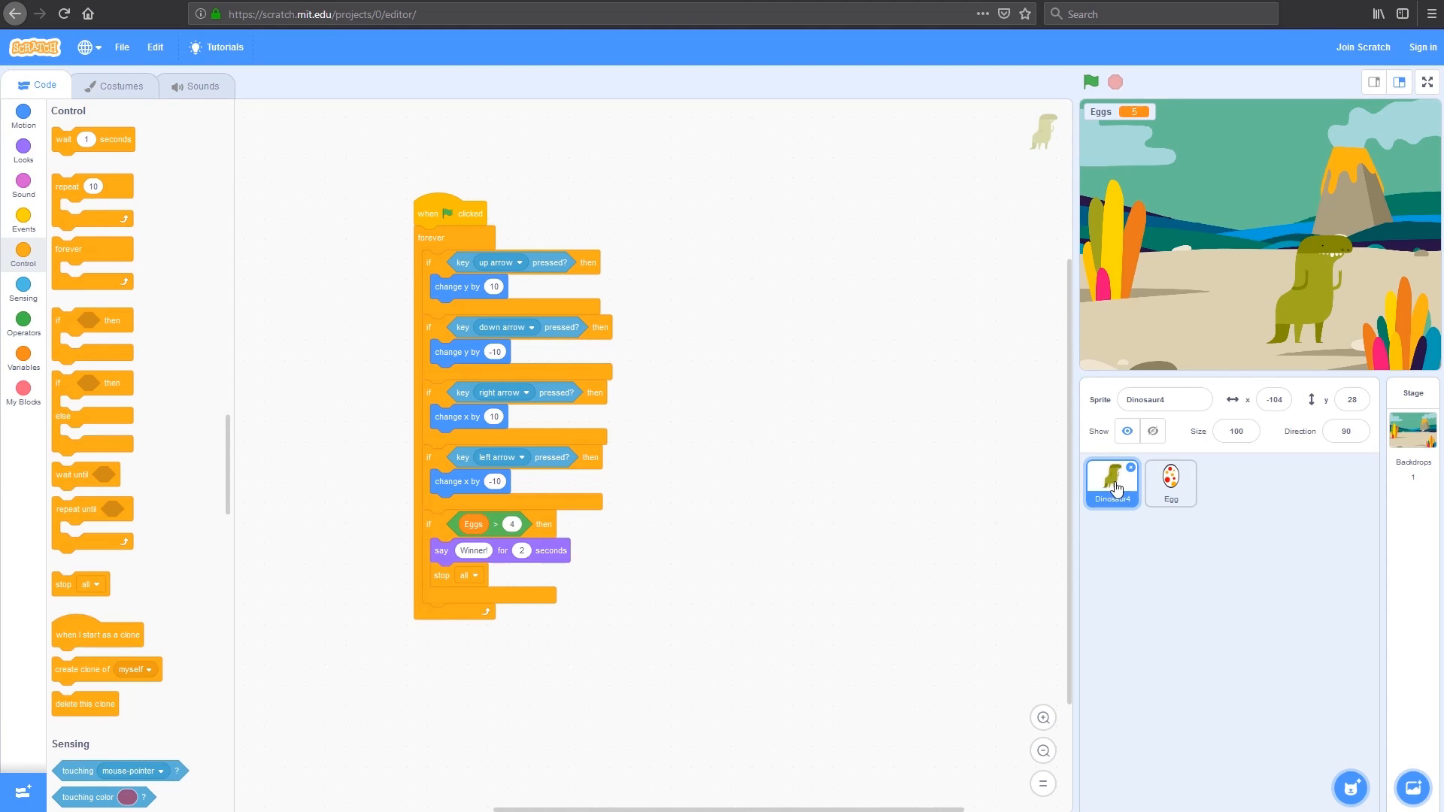
Shrink the Dinosaur4 sprite from size 100 to 60.
left_click(1222, 431)
left_click_drag(1229, 432, 1249, 433)
type("60")
left_click(1265, 484)
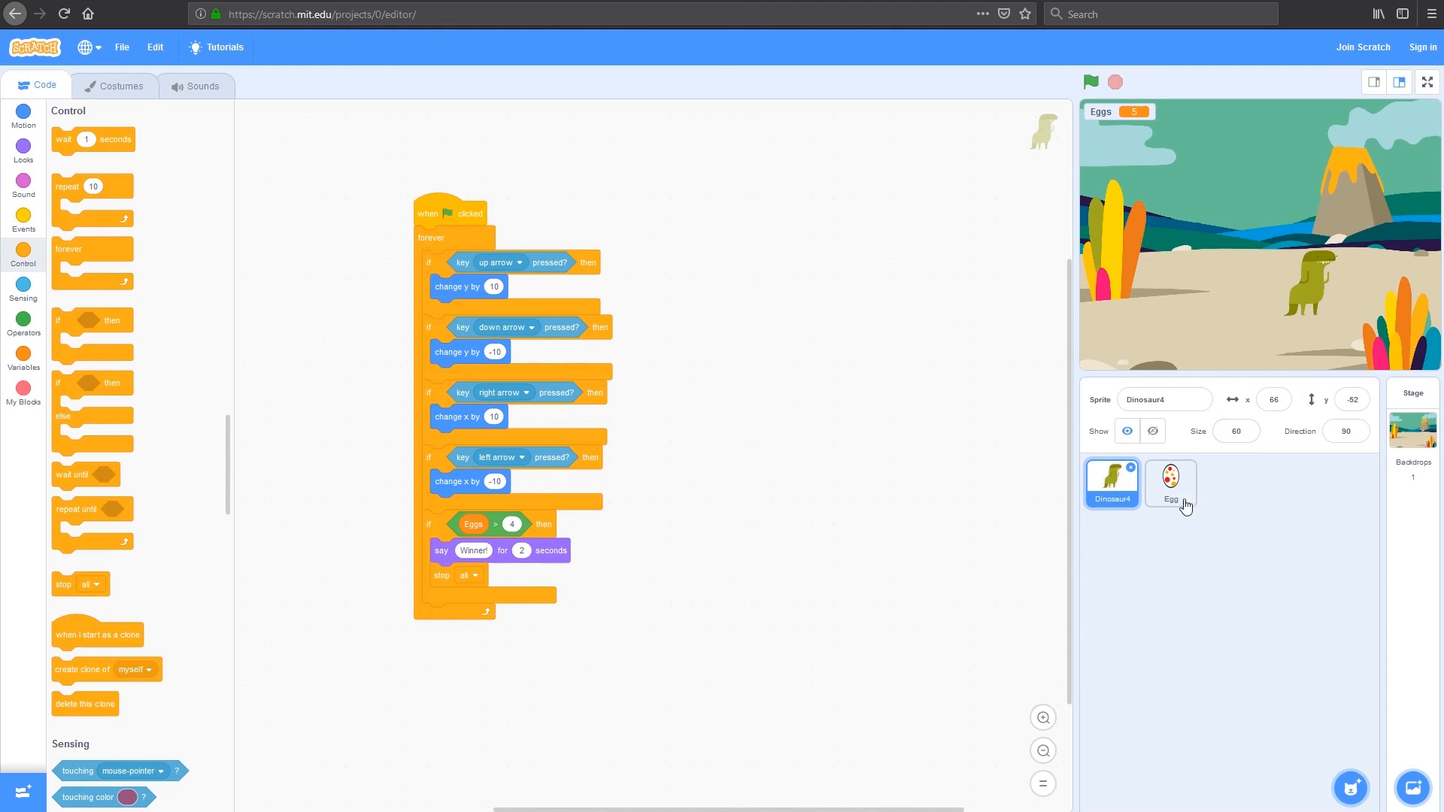
Set the Egg sprite to size 50 and make it visible on the stage.
left_click(1169, 483)
left_click(1240, 432)
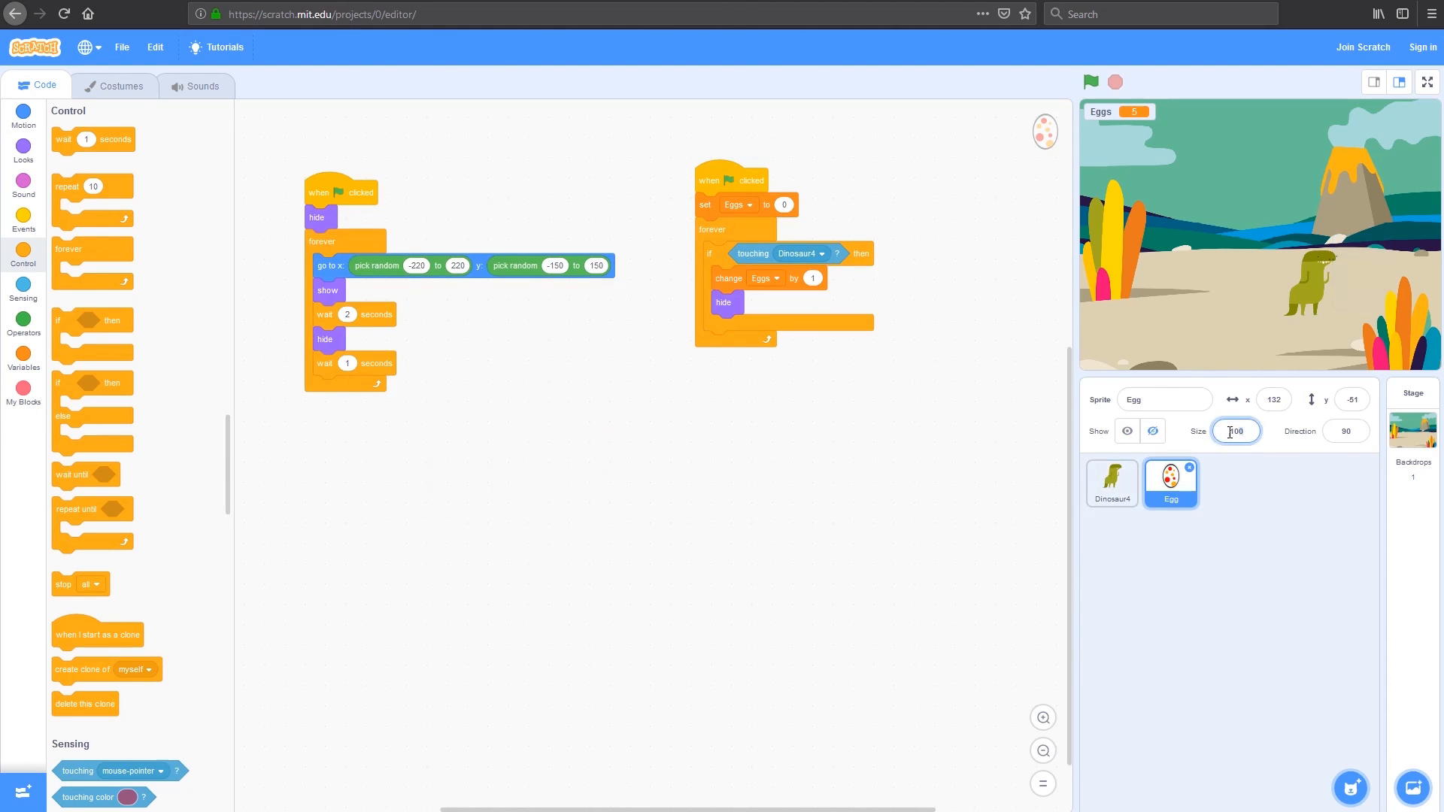
type("50")
left_click(1287, 528)
left_click(1126, 429)
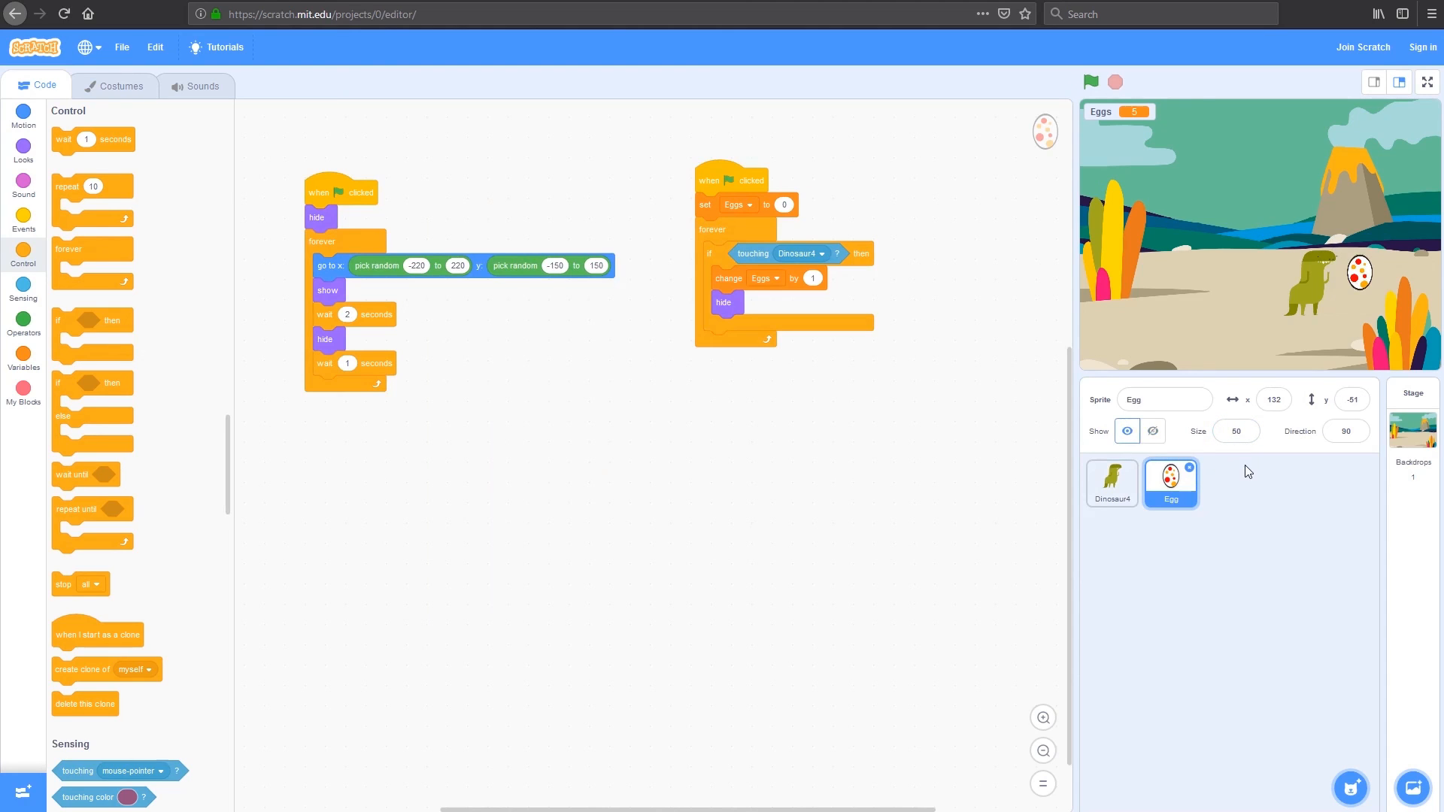